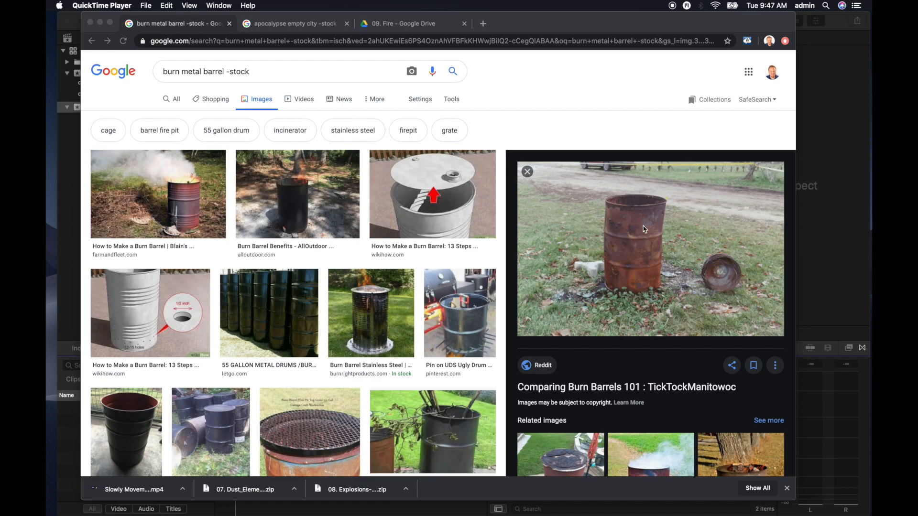
Step: Look at the empty Detroit street photo in the apocalypse city image search results in Chrome
{"action": "left_click", "coordinate": [302, 24]}
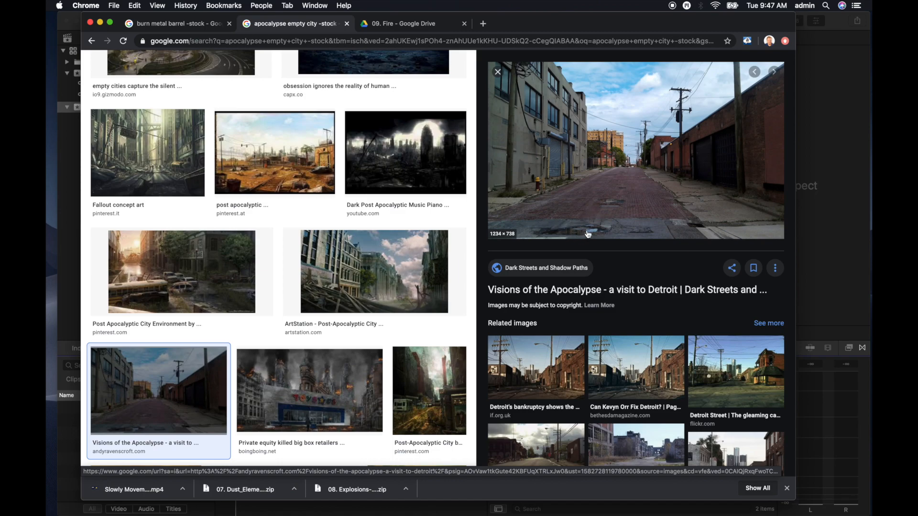
{"action": "left_click", "coordinate": [836, 30]}
{"action": "mouse_move", "coordinate": [48, 65]}
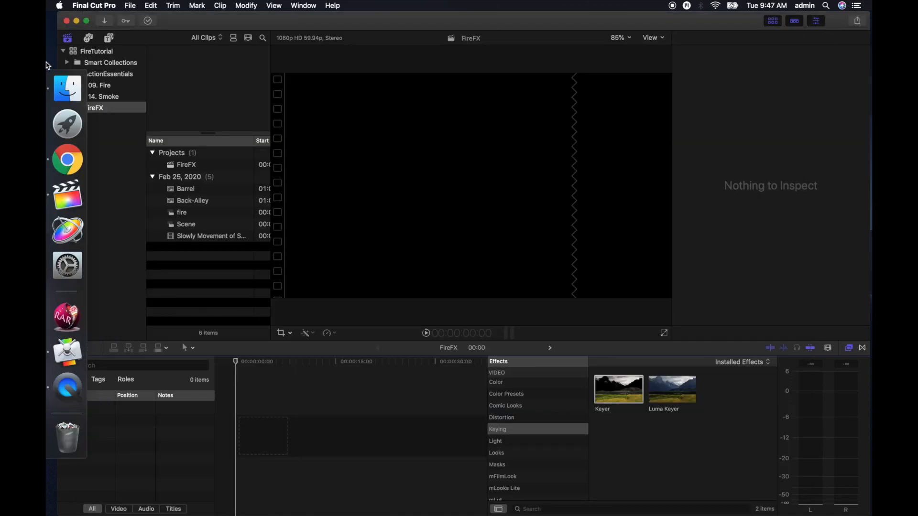
{"action": "left_click", "coordinate": [67, 160]}
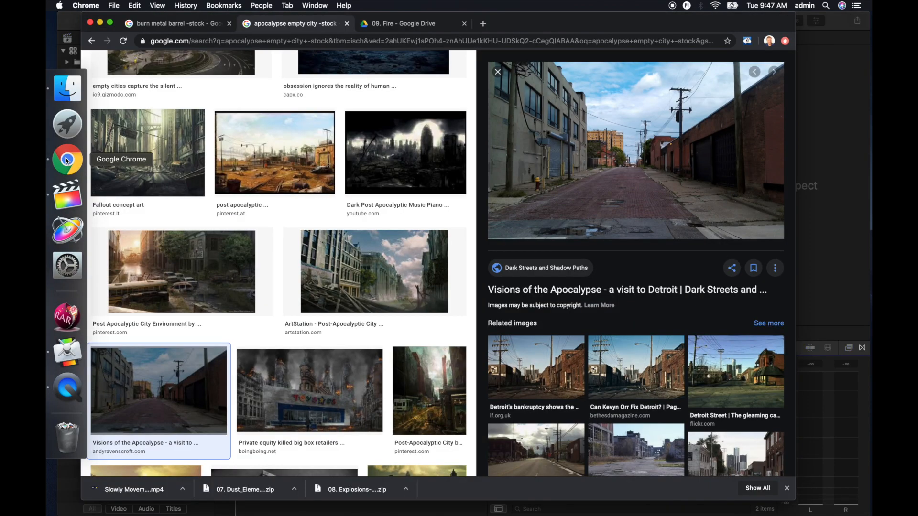
Step: Preview the Torch_Windy_02 clip in the 09. Fire folder on Google Drive
{"action": "left_click", "coordinate": [403, 24]}
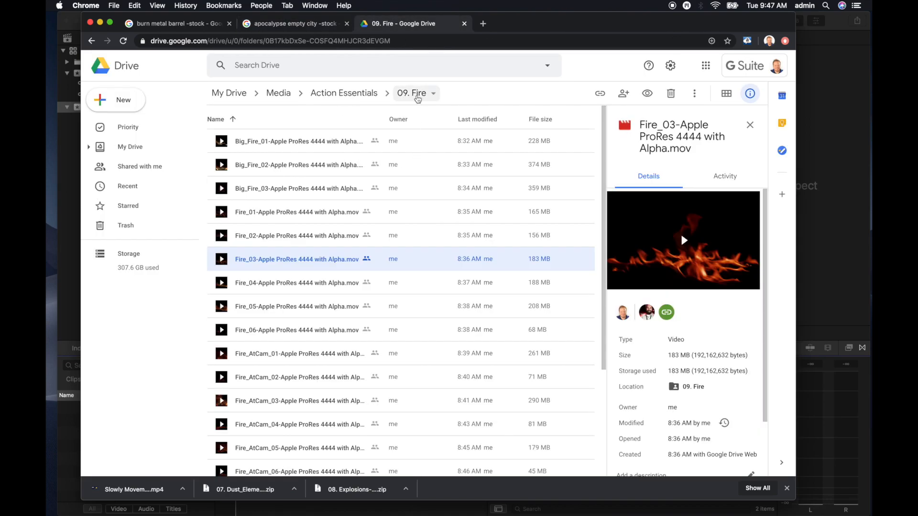
{"action": "scroll", "coordinate": [296, 275], "scroll_direction": "down", "scroll_amount": 5}
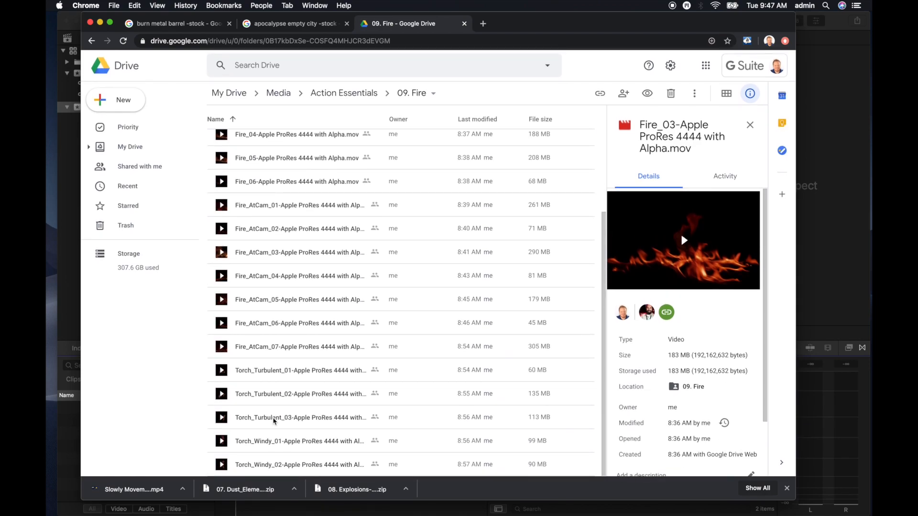
{"action": "left_click", "coordinate": [277, 466]}
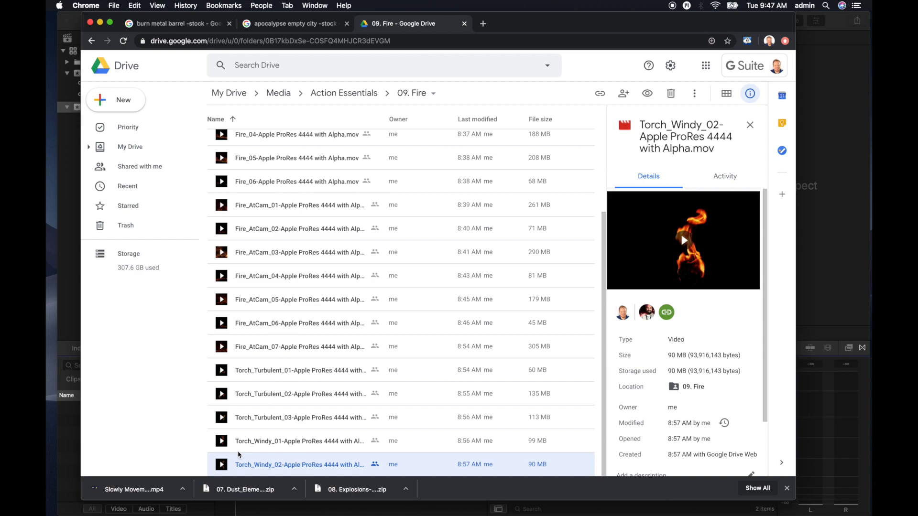
{"action": "double_click", "coordinate": [249, 466]}
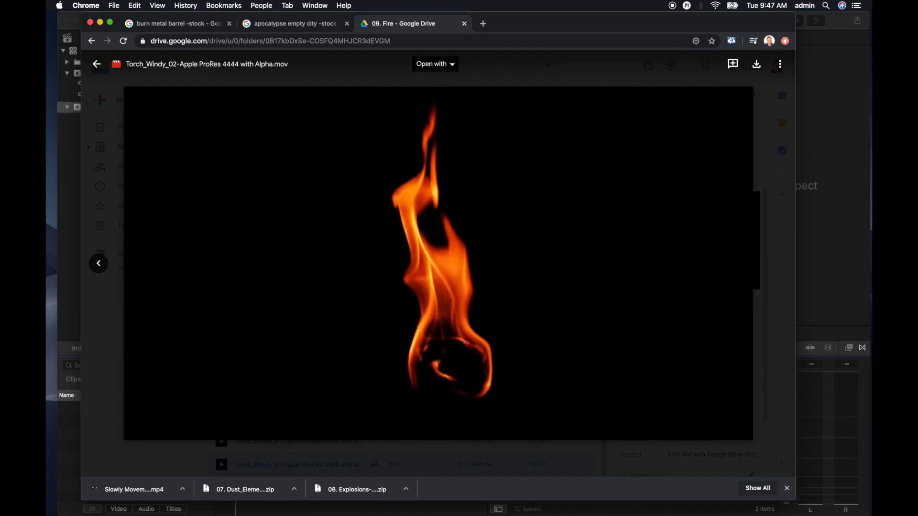
{"action": "key", "text": "Escape"}
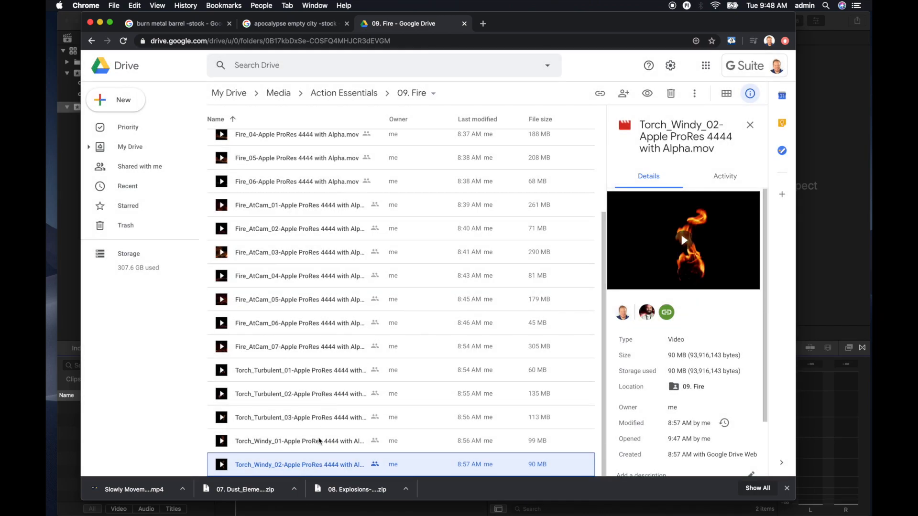
Step: Preview the Puffy_Smoke_01 clip from the 14. Smoke folder in Action Essentials
{"action": "scroll", "coordinate": [341, 369], "scroll_direction": "up", "scroll_amount": 5}
{"action": "left_click", "coordinate": [348, 93]}
{"action": "scroll", "coordinate": [287, 297], "scroll_direction": "down", "scroll_amount": 1}
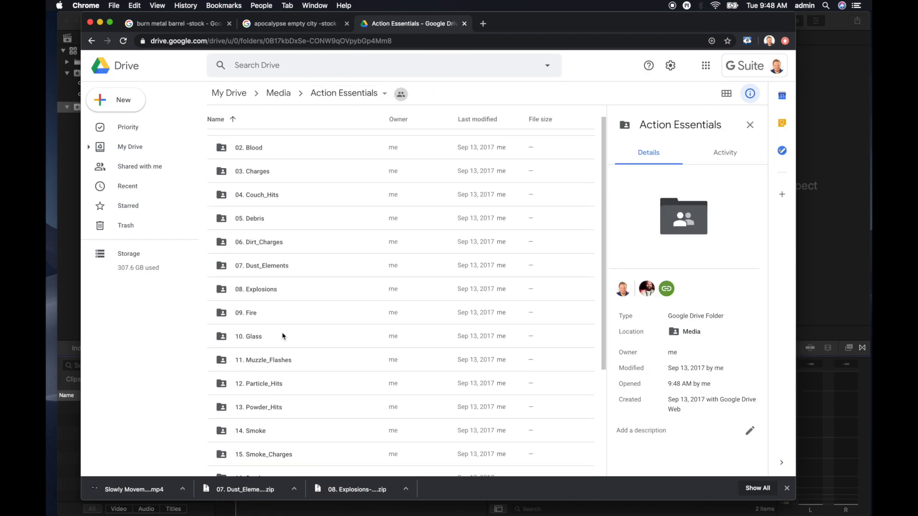
{"action": "scroll", "coordinate": [283, 337], "scroll_direction": "down", "scroll_amount": 2}
{"action": "double_click", "coordinate": [260, 371]}
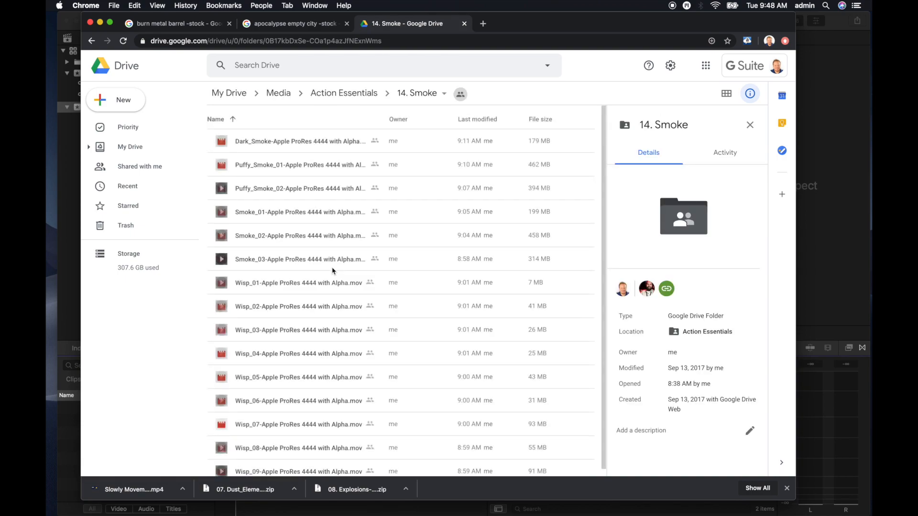
{"action": "double_click", "coordinate": [294, 165]}
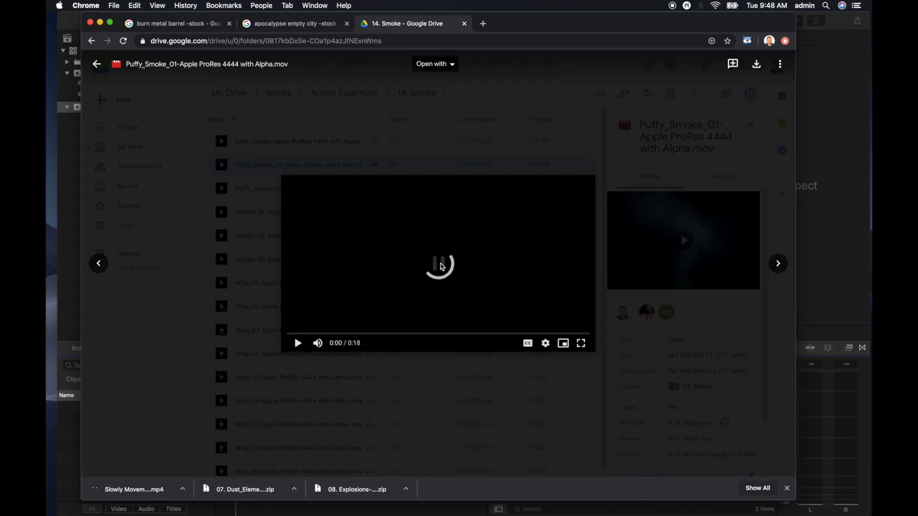
{"action": "left_click", "coordinate": [299, 345]}
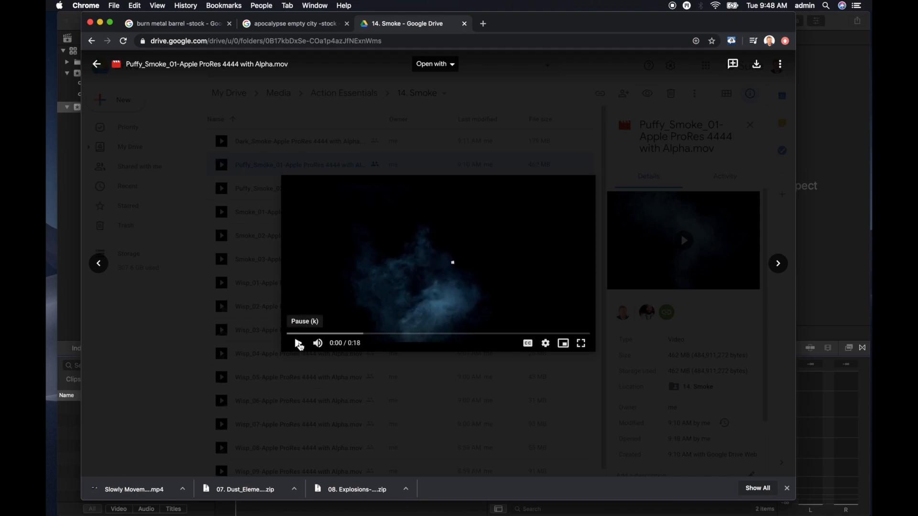
{"action": "left_click", "coordinate": [489, 432]}
Step: Switch to Final Cut Pro and add the Back-Alley image to the start of the FireFX timeline
{"action": "left_click", "coordinate": [818, 64]}
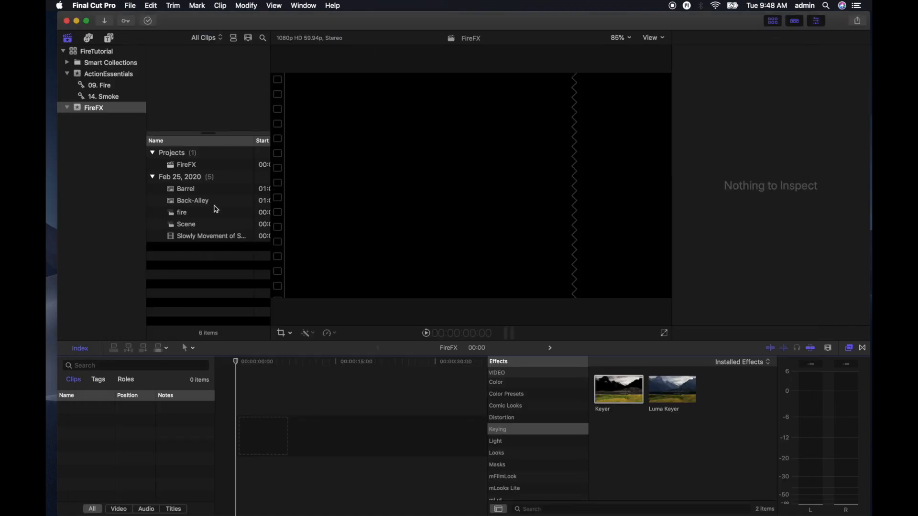
{"action": "left_click", "coordinate": [196, 201]}
{"action": "left_click_drag", "start_coordinate": [196, 201], "coordinate": [258, 432]}
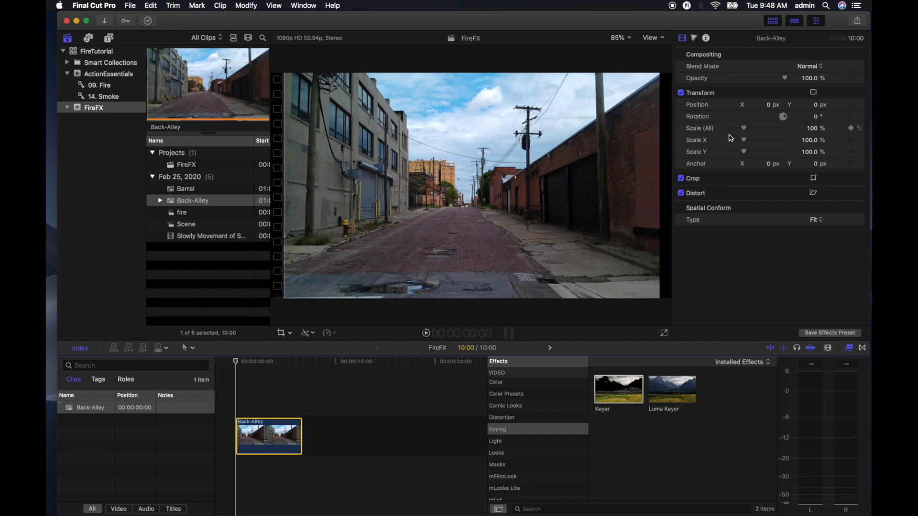
Step: Scale the Back-Alley clip to 109% and set its Y position to 48 px
{"action": "left_click_drag", "start_coordinate": [818, 132], "coordinate": [822, 132]}
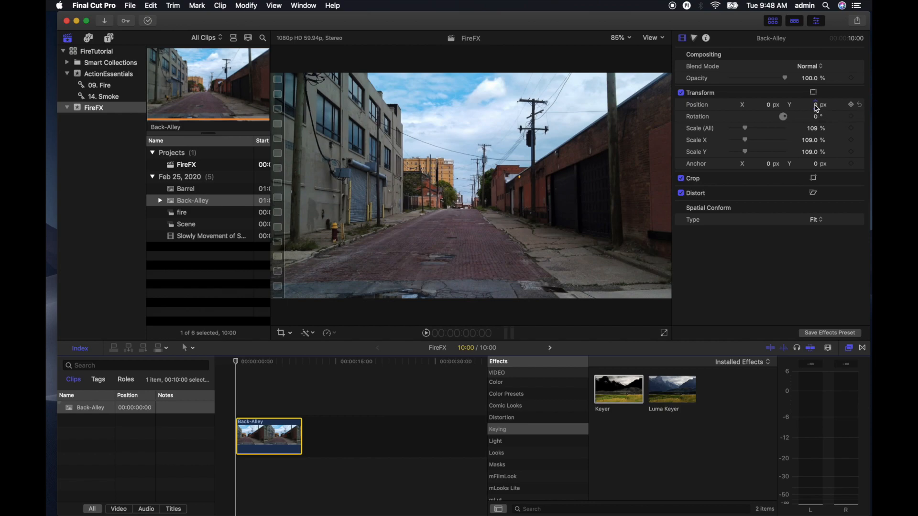
{"action": "left_click_drag", "start_coordinate": [818, 109], "coordinate": [815, 105]}
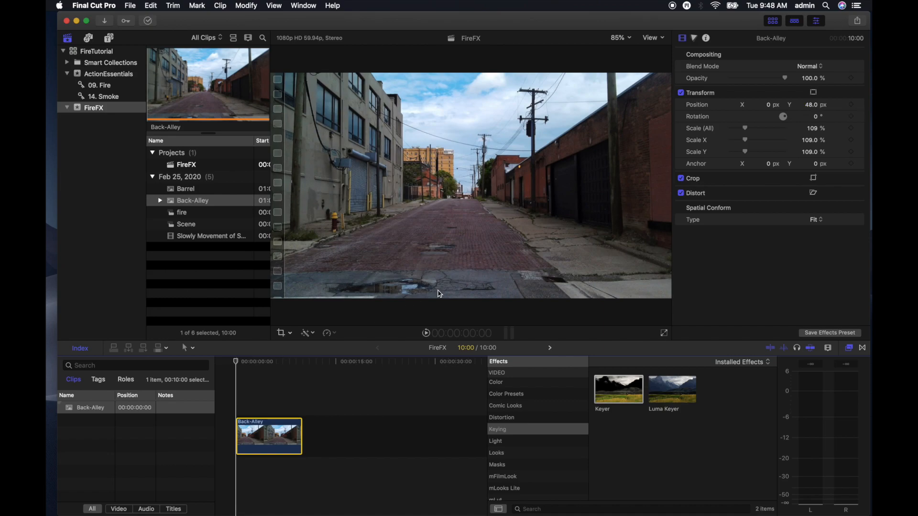
Step: Place the Barrel image above Back-Alley at the start of the timeline and move the playhead to 5:29
{"action": "left_click_drag", "start_coordinate": [186, 190], "coordinate": [253, 397]}
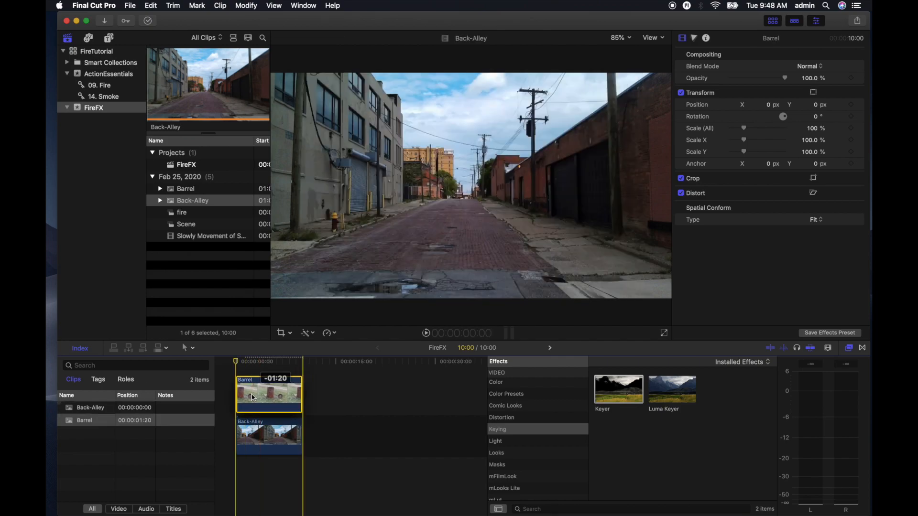
{"action": "left_click_drag", "start_coordinate": [264, 362], "coordinate": [274, 364]}
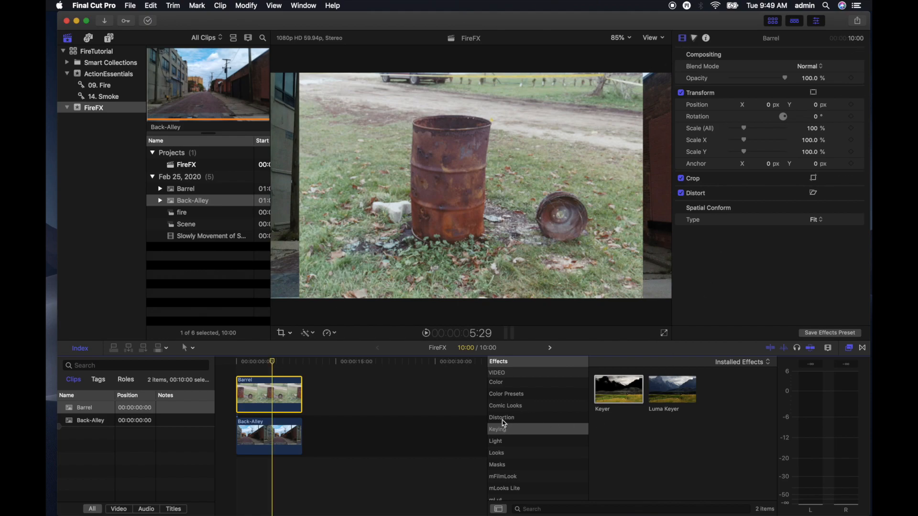
Step: Apply the Draw Mask effect from the Masks category to the Barrel clip
{"action": "left_click", "coordinate": [846, 351]}
{"action": "left_click", "coordinate": [846, 351]}
{"action": "left_click", "coordinate": [501, 469]}
{"action": "mouse_move", "coordinate": [616, 401]}
{"action": "left_mouse_down"}
{"action": "mouse_move", "coordinate": [246, 381]}
{"action": "mouse_move", "coordinate": [257, 395]}
{"action": "left_mouse_up"}
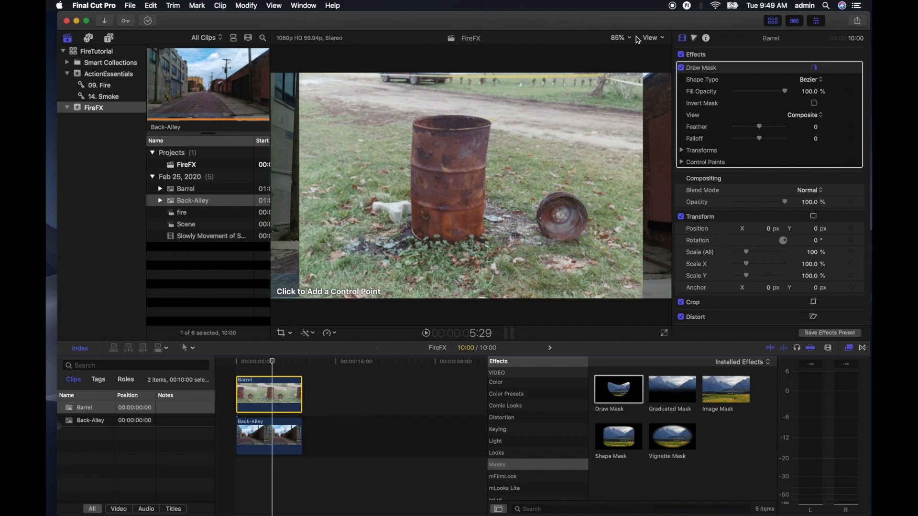
Step: Enlarge the viewer to 150% and trace mask points up the barrel's left side and along its curved rim
{"action": "left_click", "coordinate": [621, 38]}
{"action": "left_click", "coordinate": [627, 102]}
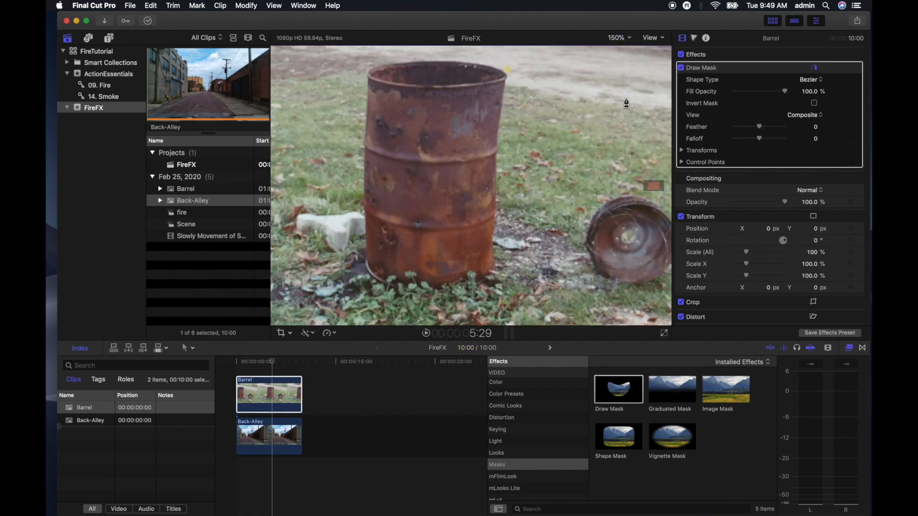
{"action": "left_click", "coordinate": [365, 263]}
{"action": "left_click", "coordinate": [362, 203]}
{"action": "left_click", "coordinate": [365, 142]}
{"action": "left_click", "coordinate": [366, 74]}
{"action": "left_click_drag", "start_coordinate": [435, 62], "coordinate": [496, 63]}
{"action": "left_click", "coordinate": [507, 77]}
{"action": "left_click", "coordinate": [436, 62]}
{"action": "left_click_drag", "start_coordinate": [437, 62], "coordinate": [439, 61]}
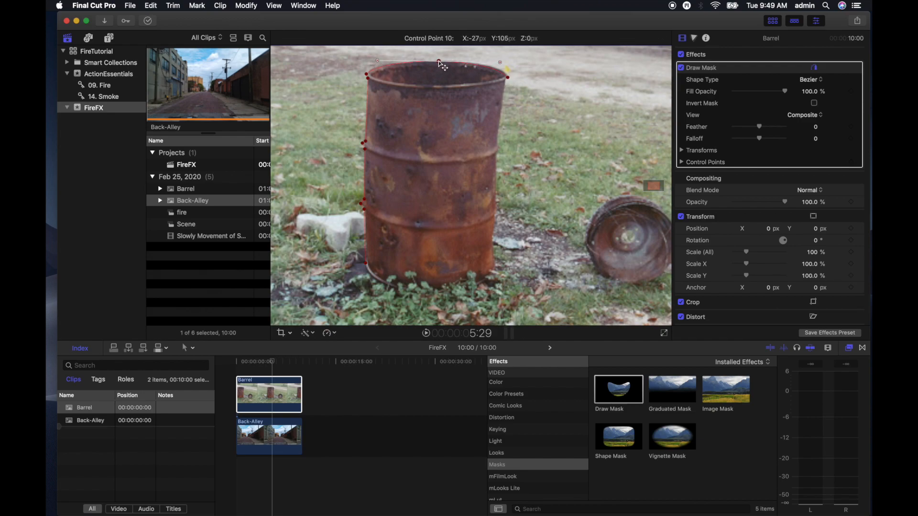
Step: Trace the barrel's right side and rounded base with mask points, closing the mask at the starting point
{"action": "left_click", "coordinate": [505, 81]}
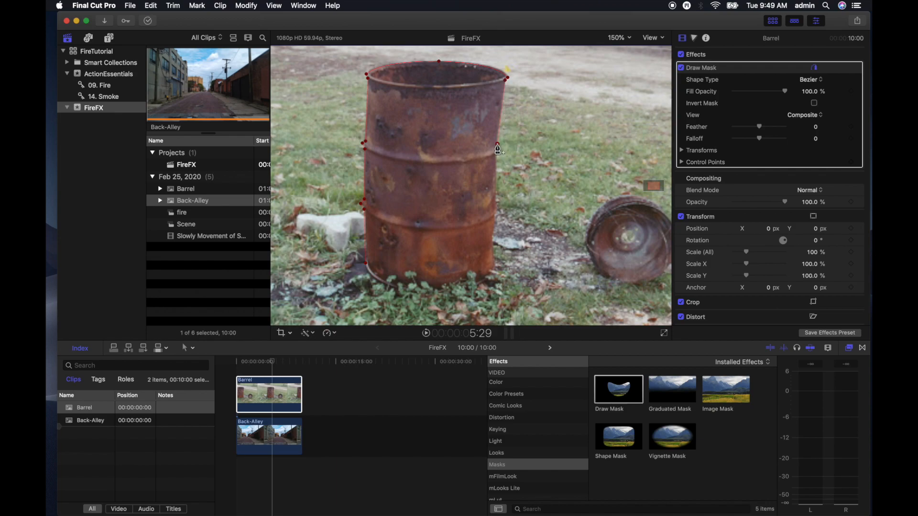
{"action": "left_click", "coordinate": [498, 147]}
{"action": "left_click", "coordinate": [496, 211]}
{"action": "left_click", "coordinate": [495, 217]}
{"action": "left_click_drag", "start_coordinate": [492, 247], "coordinate": [494, 258]}
{"action": "left_click", "coordinate": [496, 268]}
{"action": "left_click_drag", "start_coordinate": [435, 295], "coordinate": [393, 291]}
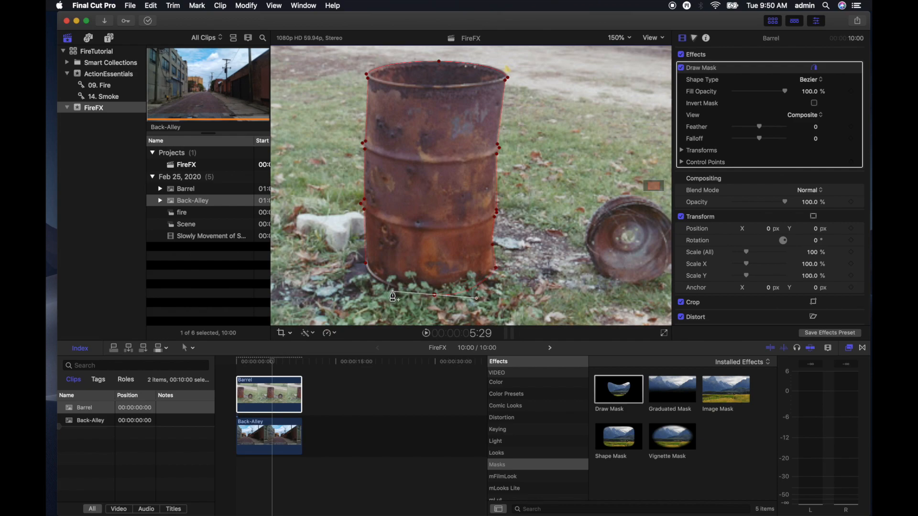
{"action": "left_click", "coordinate": [366, 268]}
Step: Smooth the mask's lower-left control point and adjust its and the bottom point's handles to follow the barrel's rounded base
{"action": "right_click", "coordinate": [366, 269]}
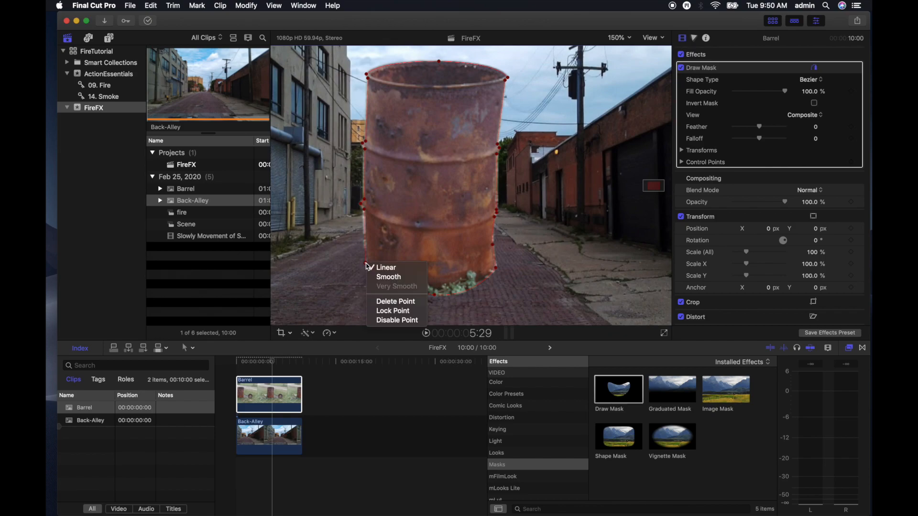
{"action": "left_click", "coordinate": [382, 277]}
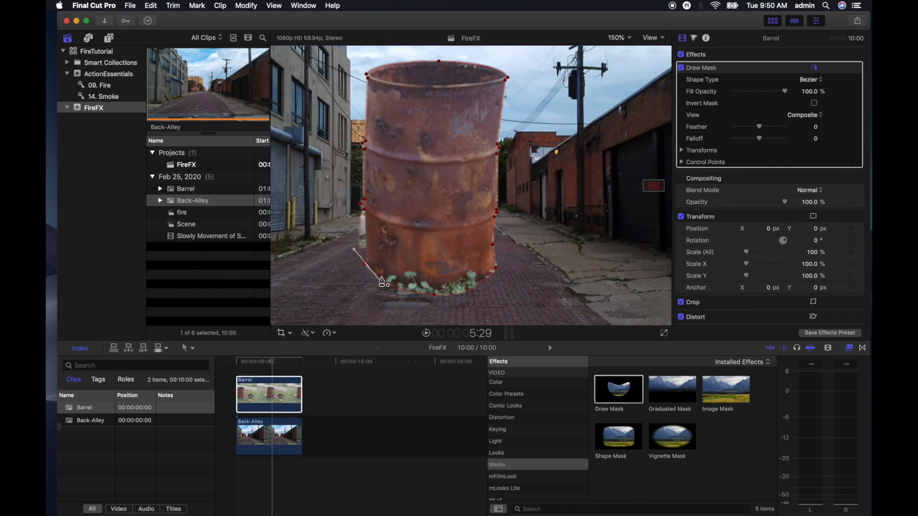
{"action": "right_click", "coordinate": [354, 250]}
{"action": "left_click", "coordinate": [374, 255]}
{"action": "left_click_drag", "start_coordinate": [355, 250], "coordinate": [368, 283]}
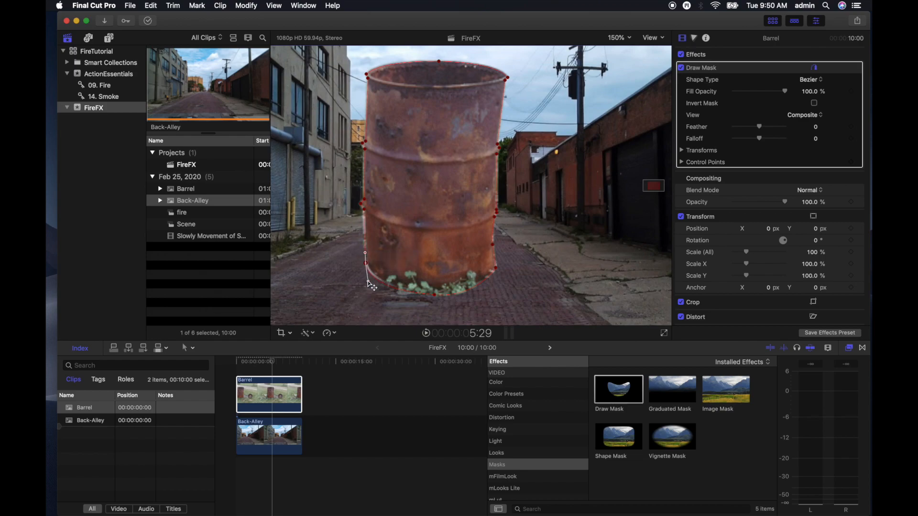
{"action": "left_click", "coordinate": [435, 294]}
{"action": "left_click_drag", "start_coordinate": [477, 300], "coordinate": [477, 296]}
{"action": "left_click", "coordinate": [367, 263]}
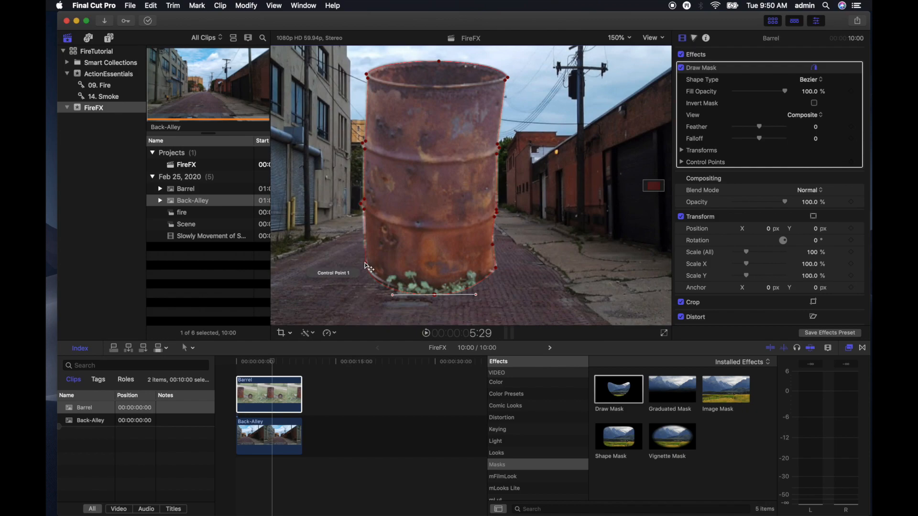
Step: Raise the mask's bottom and lower side control points to cut away the weeds at the barrel's base
{"action": "left_click", "coordinate": [434, 295]}
{"action": "left_click_drag", "start_coordinate": [497, 271], "coordinate": [494, 238]}
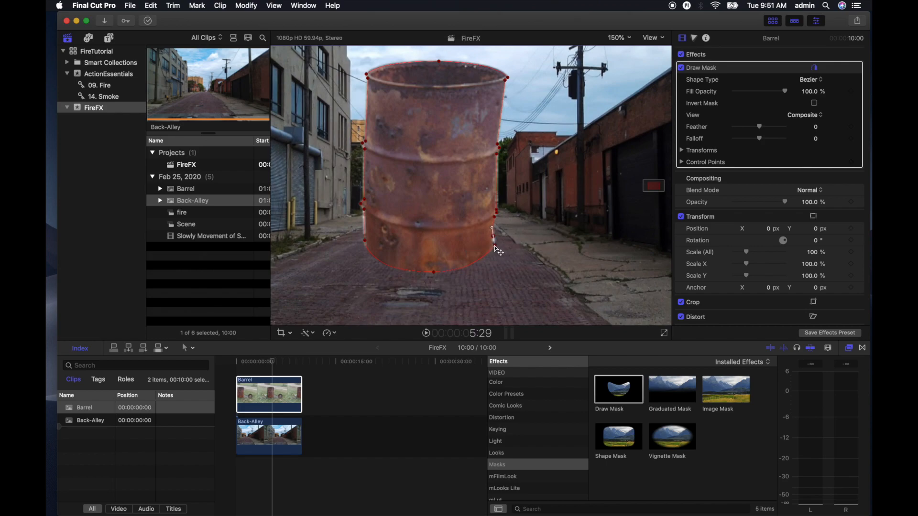
{"action": "left_click_drag", "start_coordinate": [493, 236], "coordinate": [493, 233]}
{"action": "left_click", "coordinate": [497, 251]}
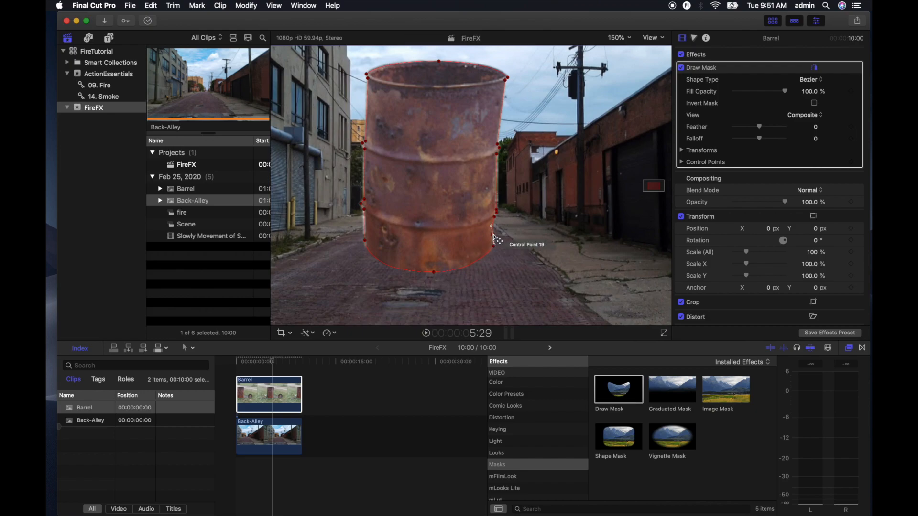
{"action": "left_click", "coordinate": [494, 235]}
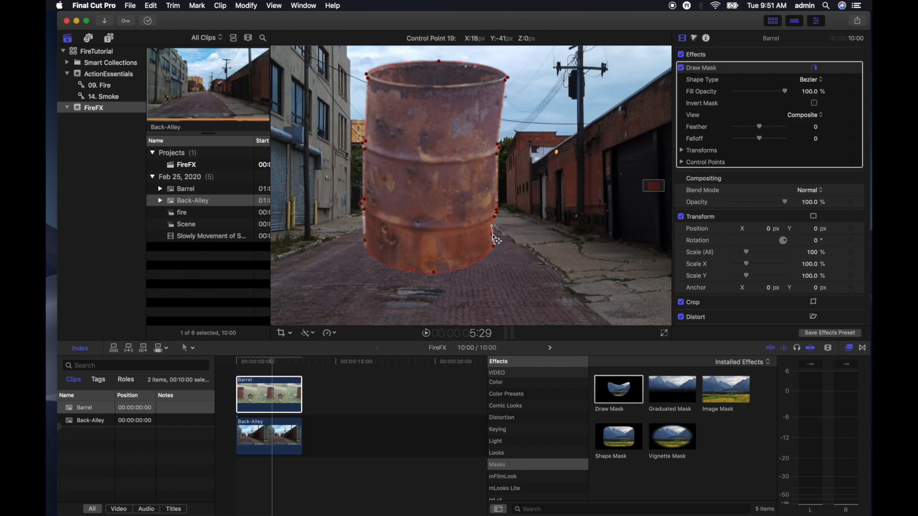
Step: Refine the mask points along both sides of the barrel and add a control point on its upper right edge
{"action": "left_click", "coordinate": [497, 154]}
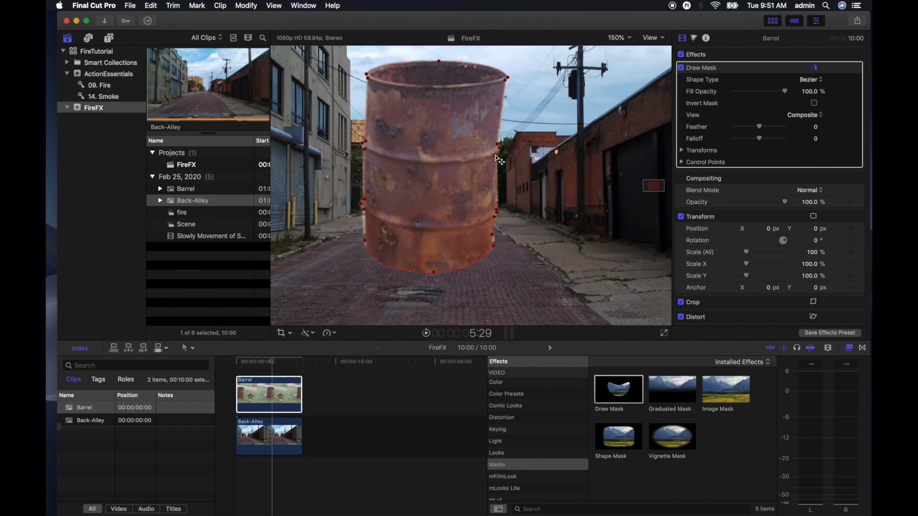
{"action": "left_click", "coordinate": [499, 214]}
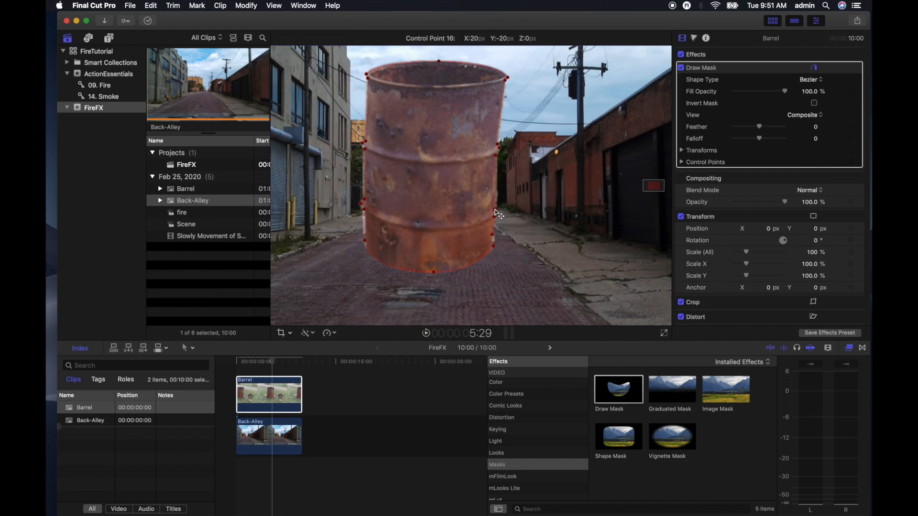
{"action": "left_click", "coordinate": [500, 145]}
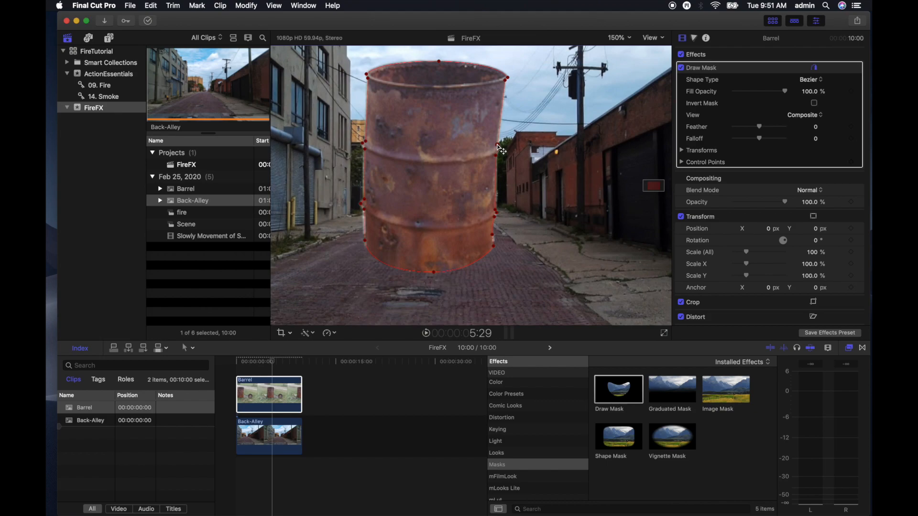
{"action": "left_click", "coordinate": [500, 117], "text": "alt"}
{"action": "left_click", "coordinate": [365, 211]}
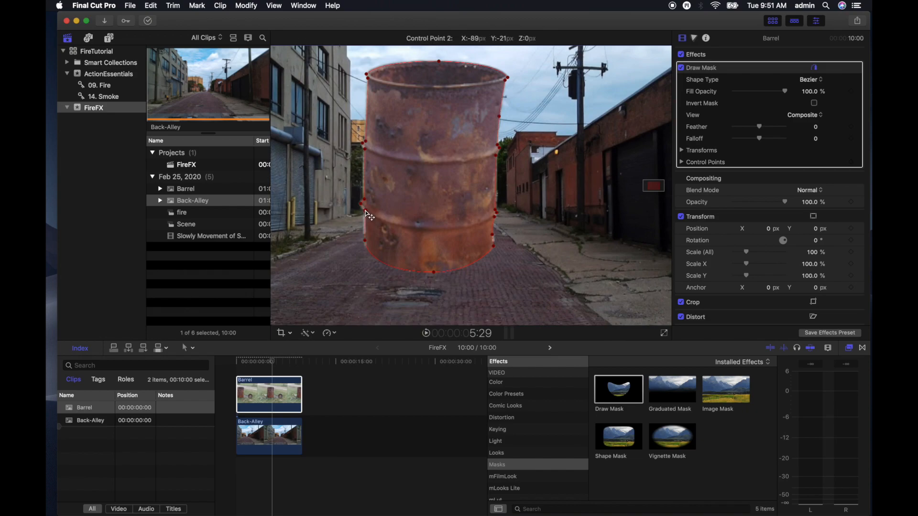
{"action": "left_click_drag", "start_coordinate": [365, 240], "coordinate": [366, 241]}
{"action": "left_click", "coordinate": [365, 210]}
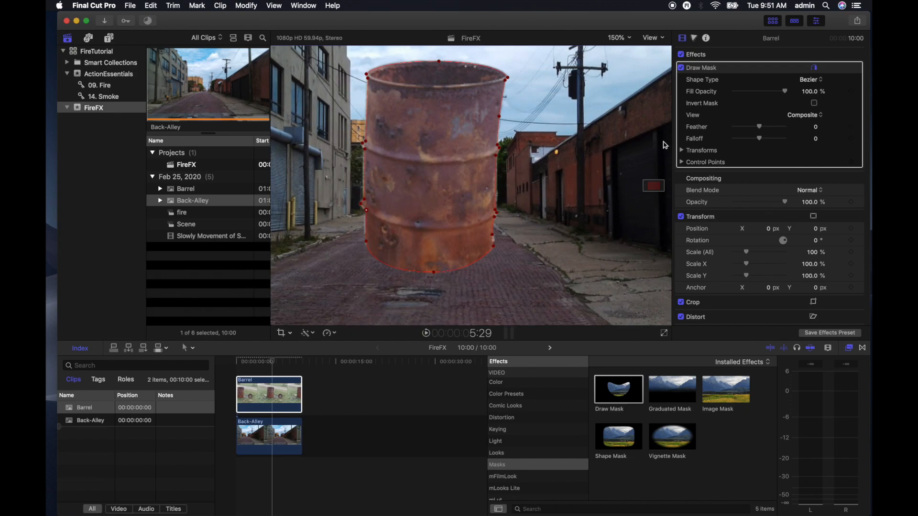
Step: Set the barrel's Draw Mask falloff to 100 and fit the whole frame in the viewer
{"action": "left_click_drag", "start_coordinate": [760, 138], "coordinate": [797, 136]}
{"action": "left_click", "coordinate": [620, 38]}
{"action": "left_click", "coordinate": [623, 48]}
Step: Transform the Barrel clip to 38.76% scale at position X -365, Y -267.5 px, standing it on the brick road
{"action": "left_click", "coordinate": [264, 398]}
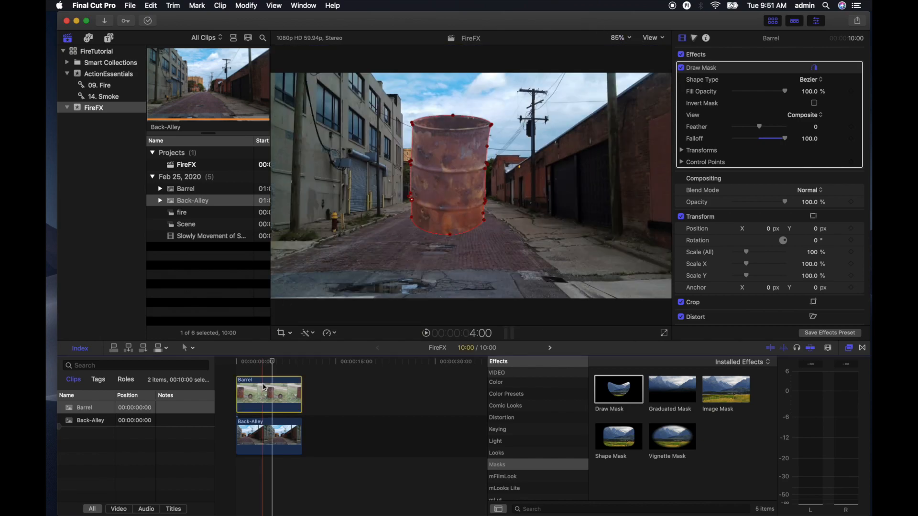
{"action": "key", "text": "shift+t"}
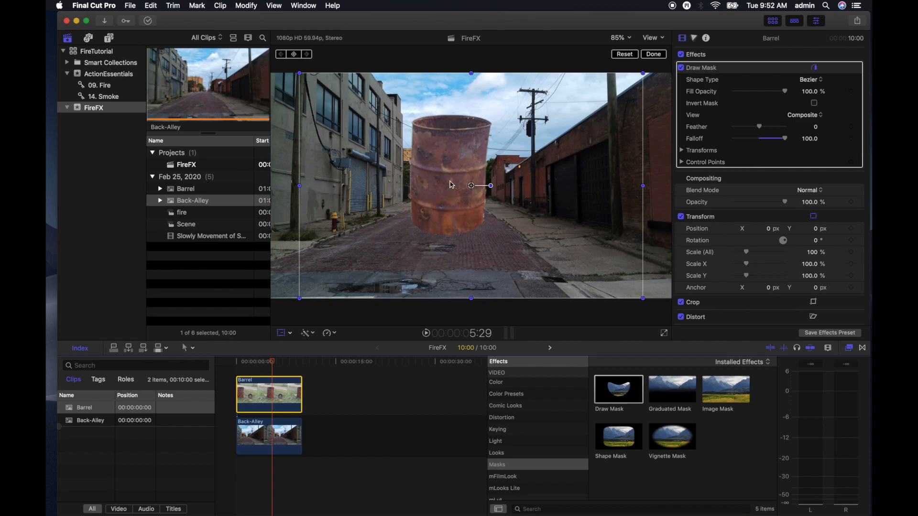
{"action": "left_click_drag", "start_coordinate": [644, 74], "coordinate": [548, 139]}
{"action": "left_click_drag", "start_coordinate": [463, 177], "coordinate": [387, 234]}
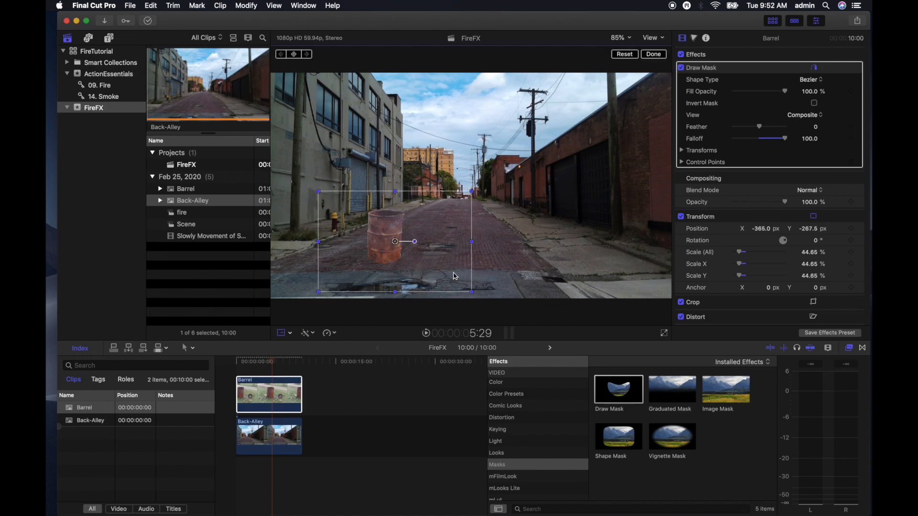
{"action": "left_click_drag", "start_coordinate": [473, 191], "coordinate": [461, 198]}
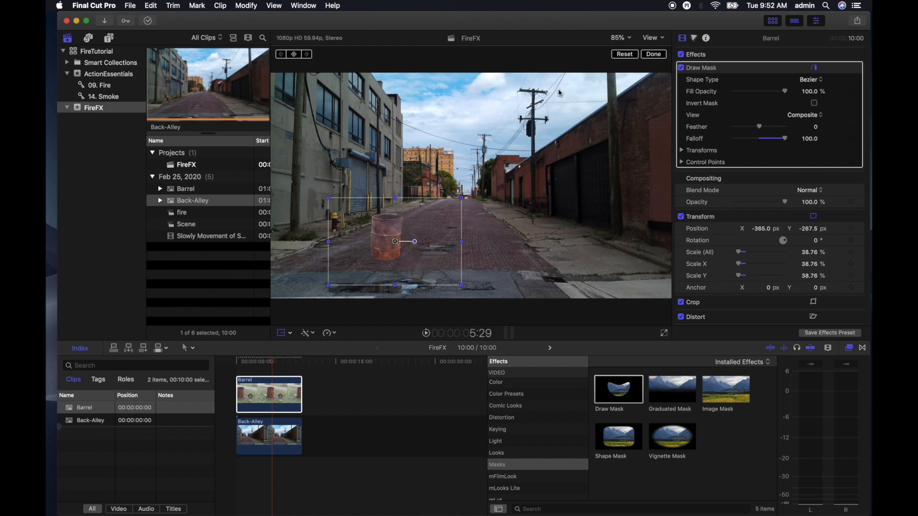
{"action": "left_click", "coordinate": [654, 55]}
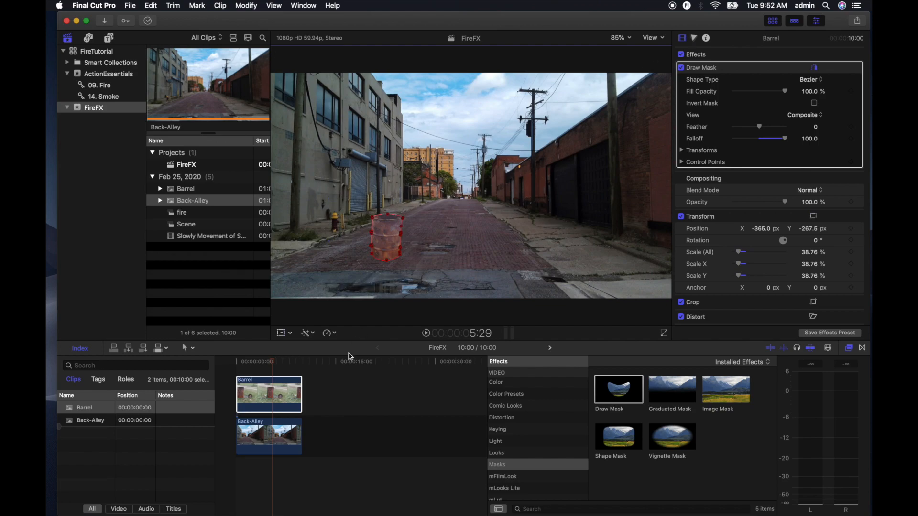
Step: Darken the barrel's Color Board exposure with shadows at -11%, midtones at -10% and highlights at -8%
{"action": "left_click", "coordinate": [694, 38]}
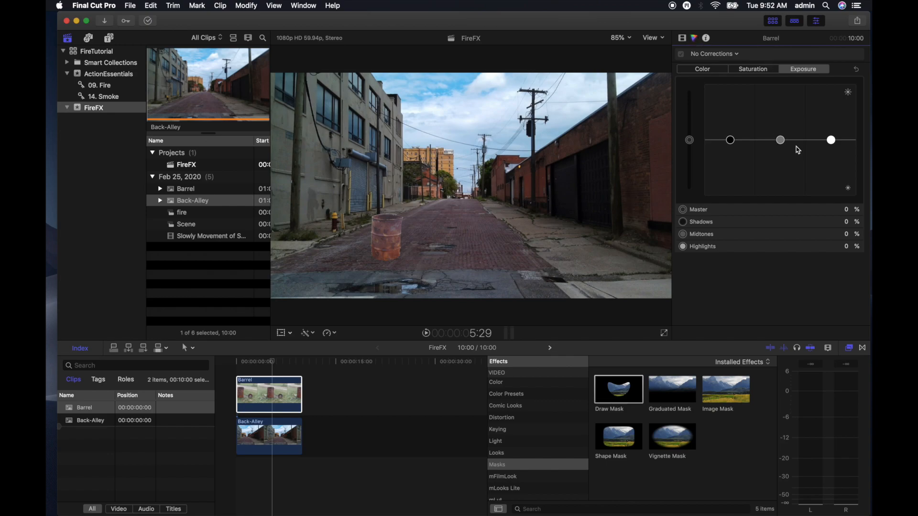
{"action": "left_click_drag", "start_coordinate": [730, 143], "coordinate": [730, 145]}
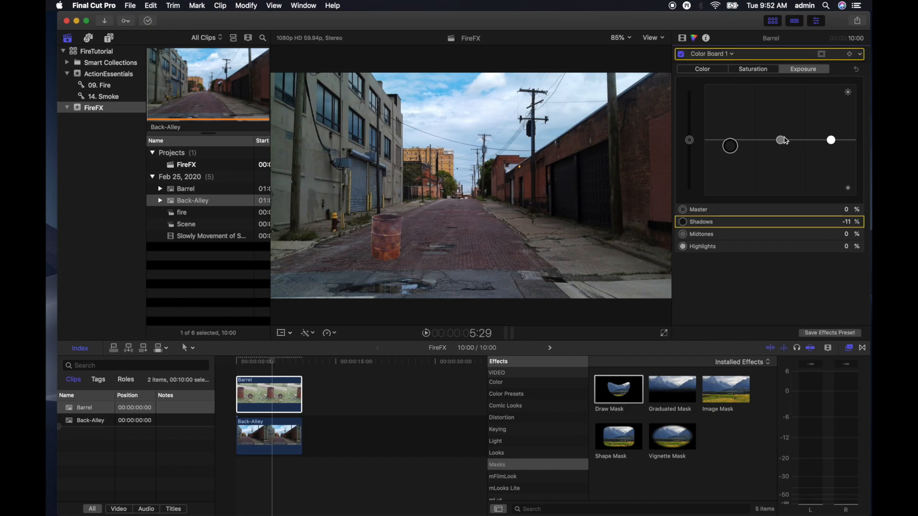
{"action": "left_click_drag", "start_coordinate": [786, 141], "coordinate": [832, 146]}
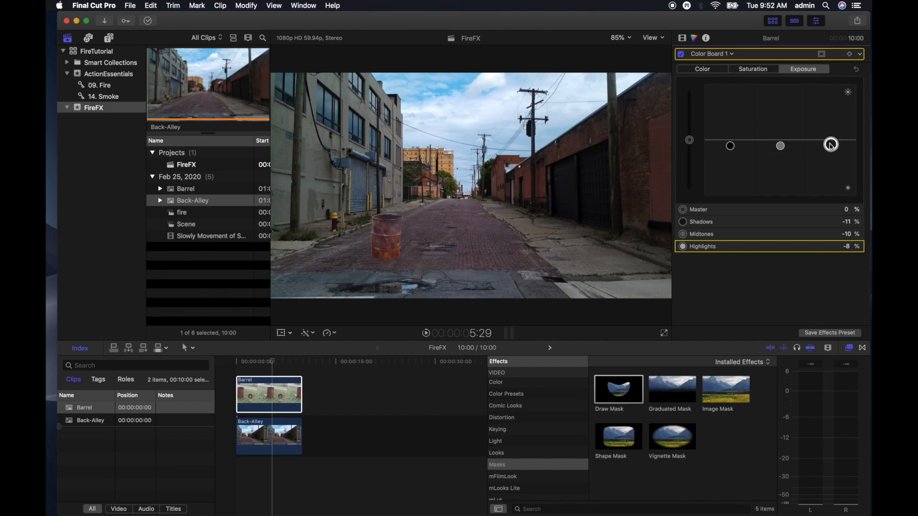
Step: Search all effects for "shad" and apply the Drop Shadow effect to the Barrel clip
{"action": "left_click", "coordinate": [505, 373]}
{"action": "left_click", "coordinate": [589, 508]}
{"action": "type", "text": "sh"}
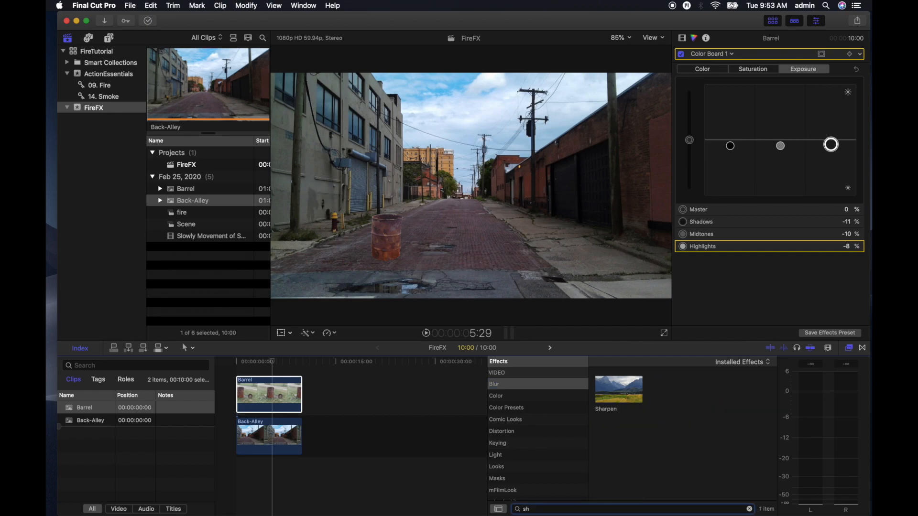
{"action": "type", "text": "ad"}
{"action": "scroll", "coordinate": [526, 382], "scroll_direction": "up", "scroll_amount": 3}
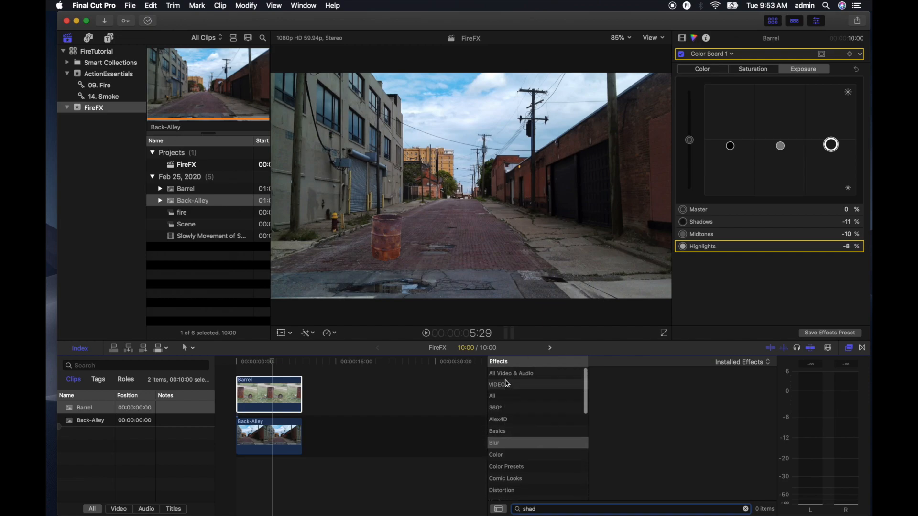
{"action": "left_click", "coordinate": [512, 373]}
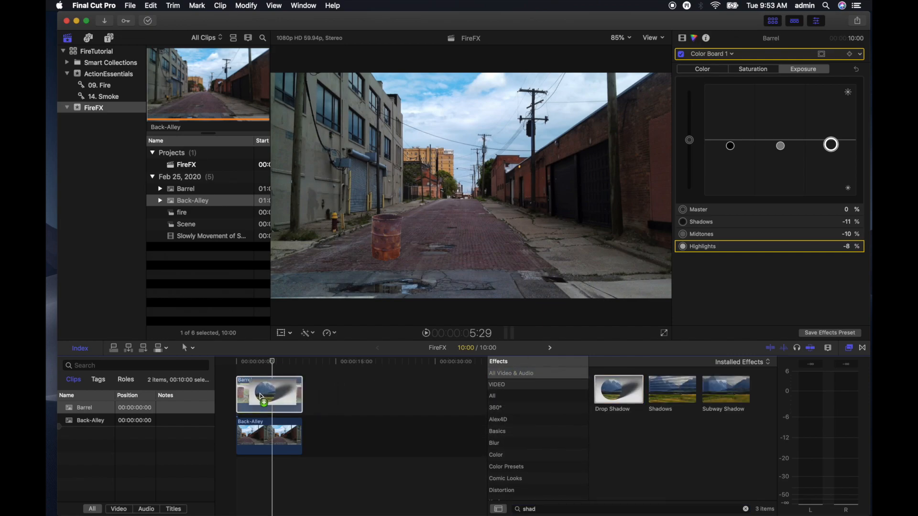
{"action": "left_click", "coordinate": [270, 394]}
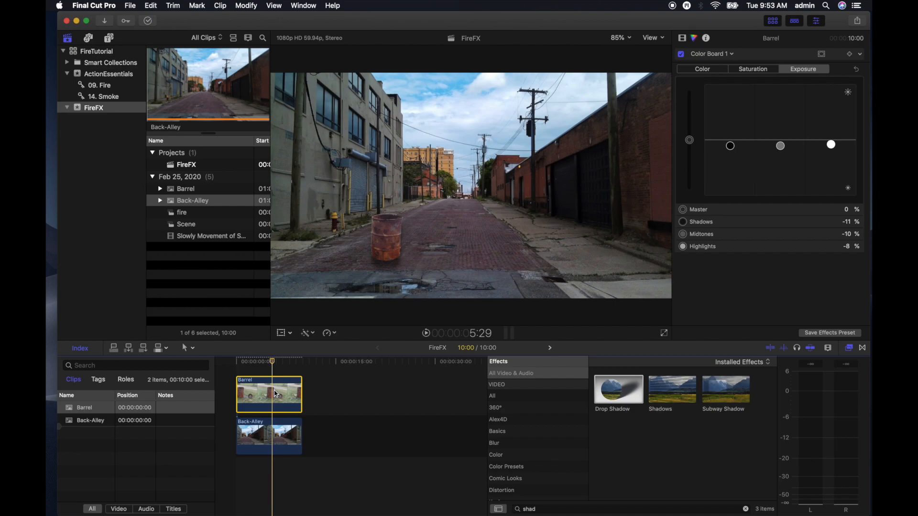
Step: Cast the drop shadow along the ground, with position -0.35, -0.4, perspective point 0.5, -0.18 and perspective amount 0.7
{"action": "left_click", "coordinate": [682, 37]}
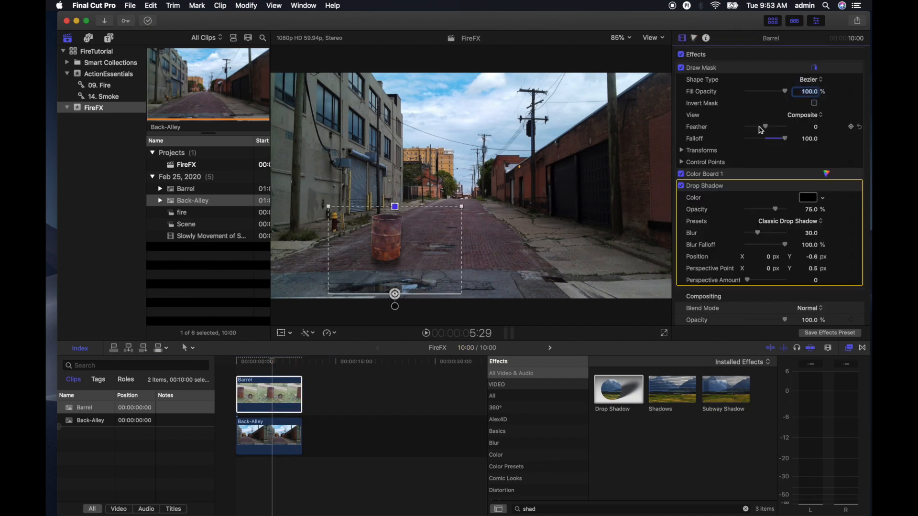
{"action": "left_click_drag", "start_coordinate": [395, 206], "coordinate": [457, 243]}
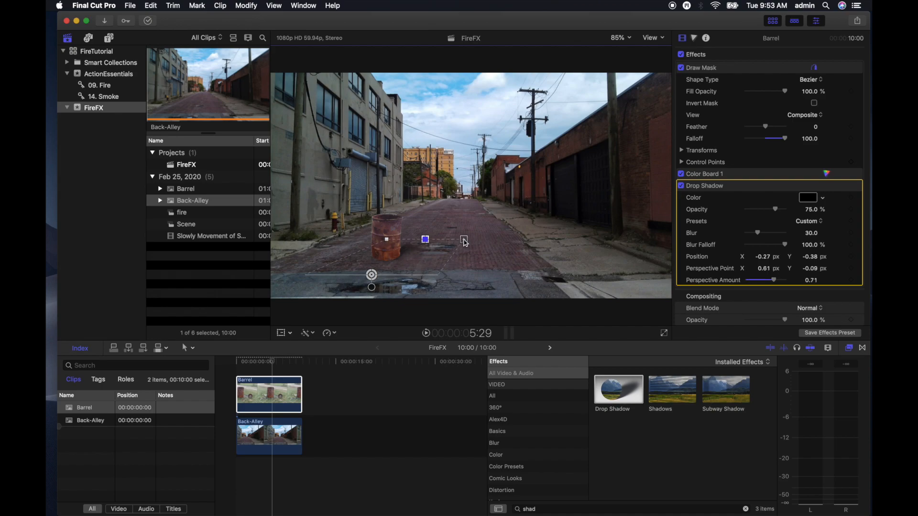
{"action": "mouse_move", "coordinate": [402, 257]}
{"action": "left_mouse_down"}
{"action": "mouse_move", "coordinate": [417, 242]}
{"action": "mouse_move", "coordinate": [411, 251]}
{"action": "left_mouse_up"}
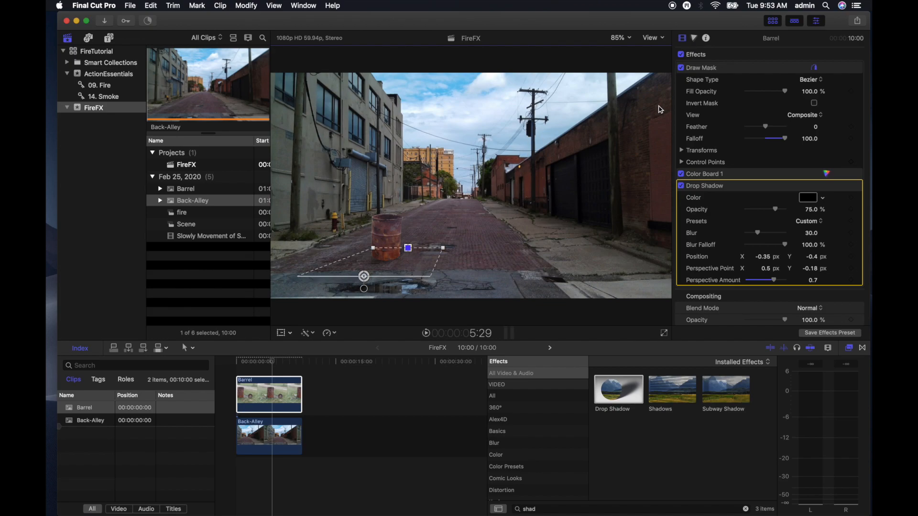
Step: Toggle the barrel's Drop Shadow effect off and on to compare the composite with and without the shadow
{"action": "left_click", "coordinate": [701, 74]}
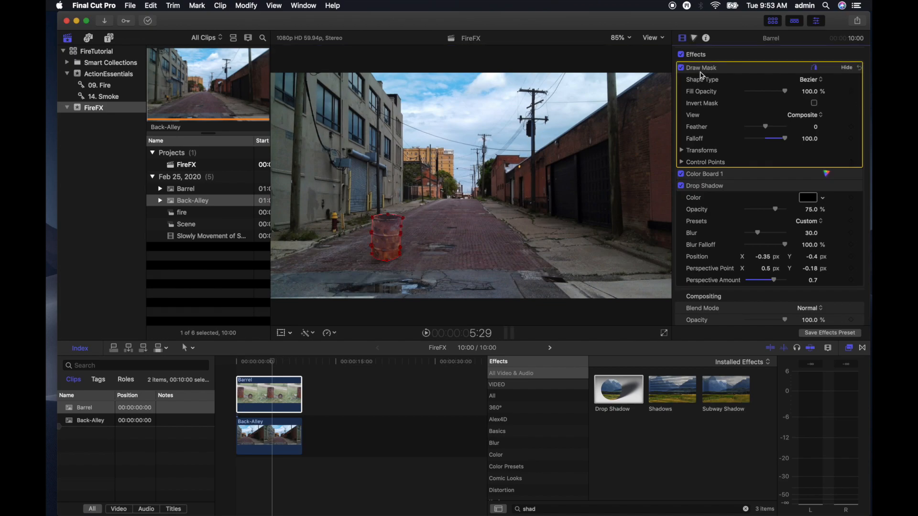
{"action": "left_click", "coordinate": [266, 442]}
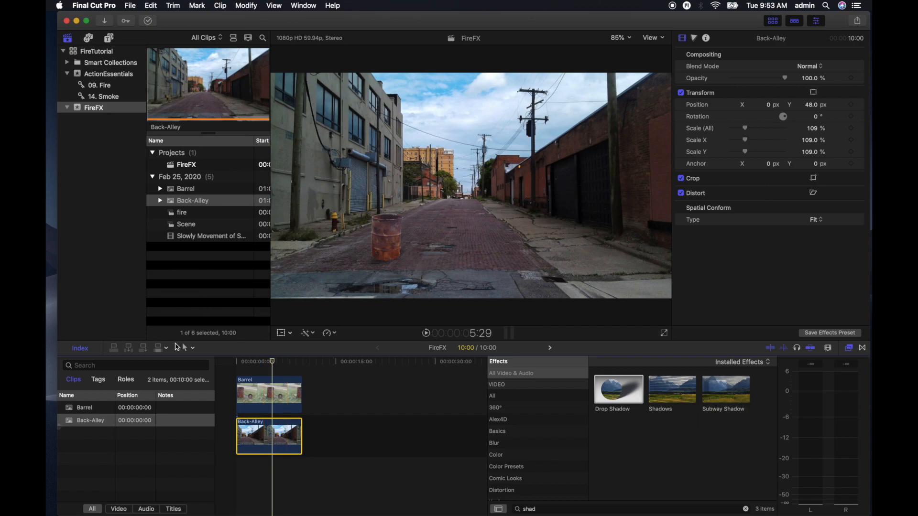
{"action": "left_click", "coordinate": [260, 402]}
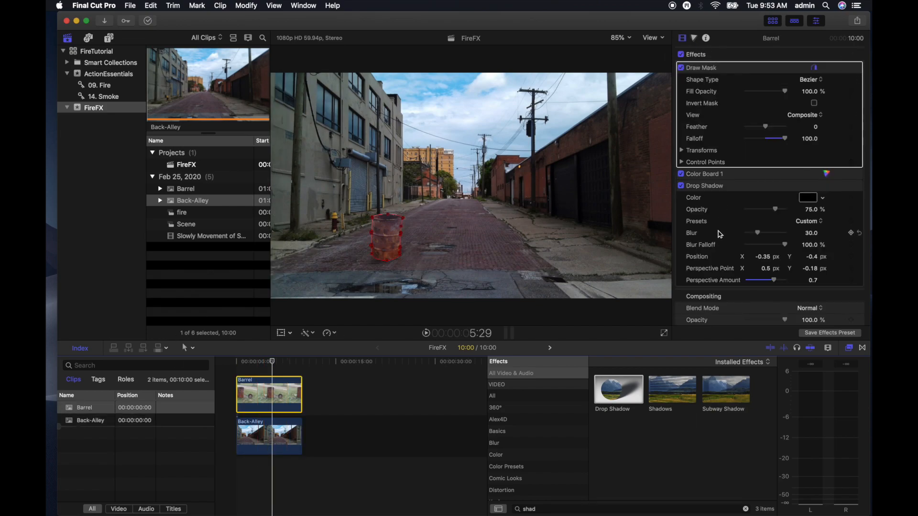
{"action": "scroll", "coordinate": [717, 177], "scroll_direction": "down", "scroll_amount": 1}
{"action": "left_click", "coordinate": [721, 167]}
{"action": "left_click", "coordinate": [681, 175]}
{"action": "left_click", "coordinate": [681, 175]}
{"action": "left_click", "coordinate": [681, 175]}
{"action": "left_click", "coordinate": [682, 175]}
Step: Refine the drop shadow on the ground to position -0.34, -0.37 with a perspective amount of 0.45
{"action": "left_click", "coordinate": [704, 176]}
{"action": "left_click_drag", "start_coordinate": [440, 265], "coordinate": [445, 264]}
{"action": "left_click_drag", "start_coordinate": [378, 249], "coordinate": [397, 263]}
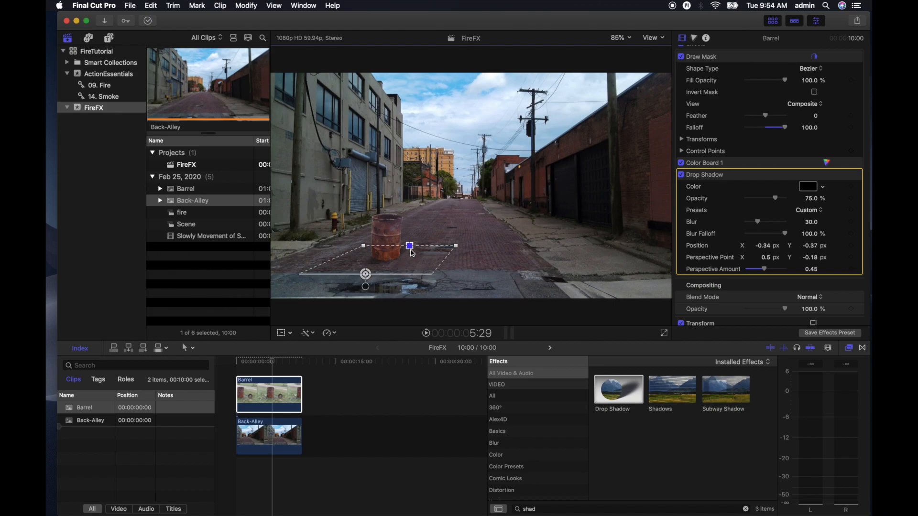
Step: Duplicate the Barrel clip onto a new layer directly above the original
{"action": "left_click", "coordinate": [270, 364]}
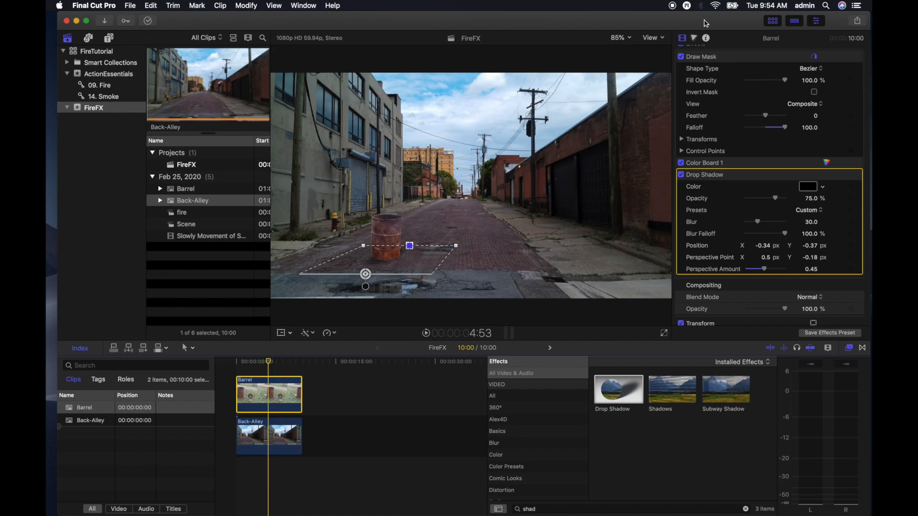
{"action": "left_click", "coordinate": [654, 39]}
{"action": "left_click", "coordinate": [620, 37]}
{"action": "left_click", "coordinate": [620, 37]}
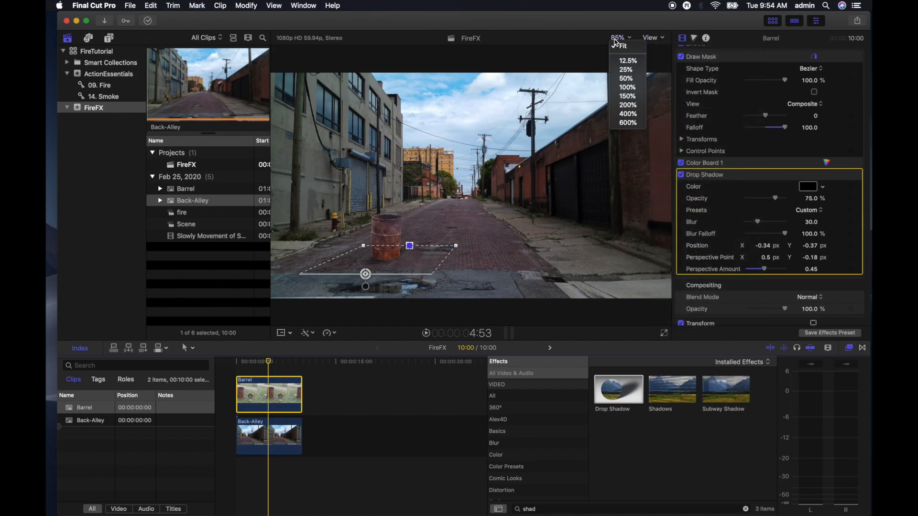
{"action": "left_click", "coordinate": [631, 115]}
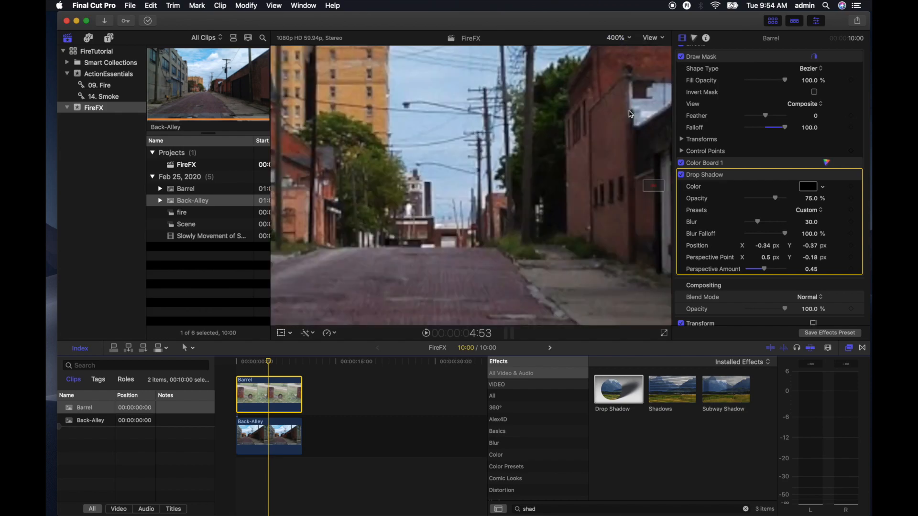
{"action": "left_click_drag", "start_coordinate": [653, 183], "coordinate": [649, 184]}
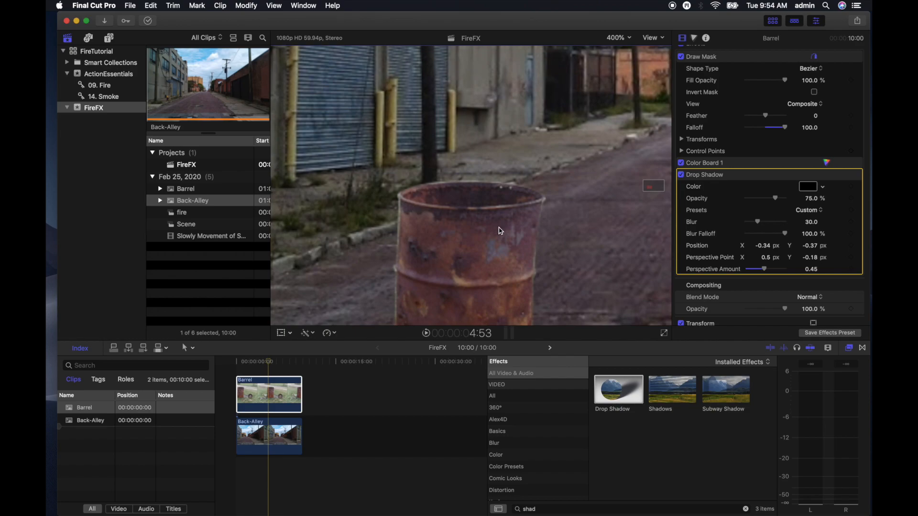
{"action": "left_click", "coordinate": [267, 362]}
{"action": "scroll", "coordinate": [268, 361], "scroll_direction": "up", "scroll_amount": 2}
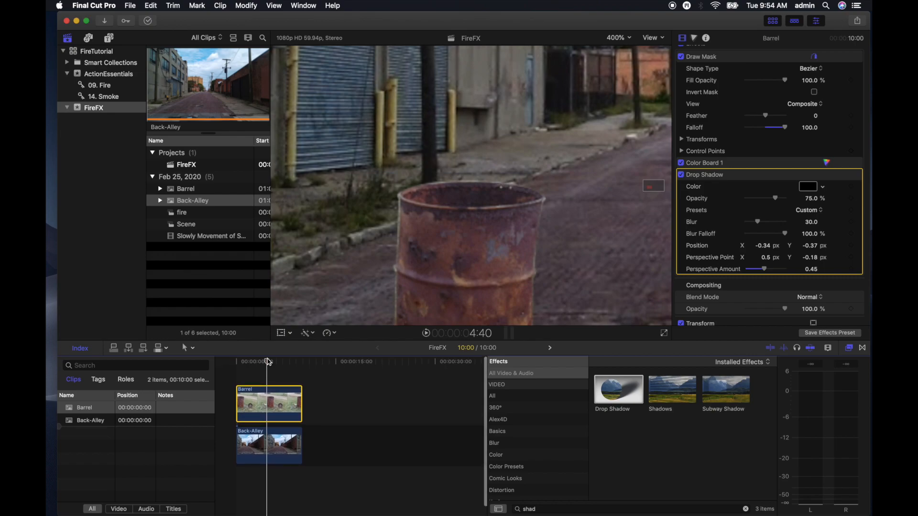
{"action": "left_click_drag", "start_coordinate": [272, 399], "coordinate": [271, 365]}
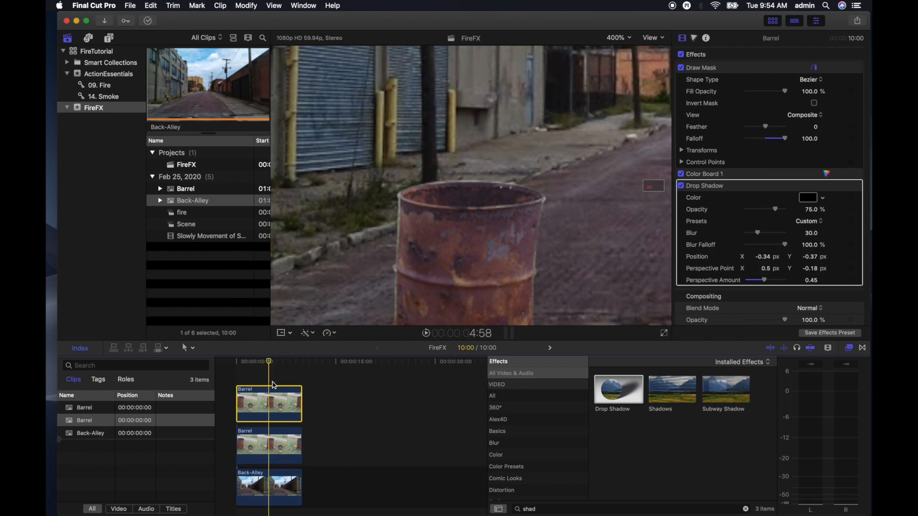
Step: Clear the effects search and apply a second Draw Mask to the upper Barrel clip
{"action": "left_click", "coordinate": [274, 397]}
{"action": "scroll", "coordinate": [520, 427], "scroll_direction": "down", "scroll_amount": 5}
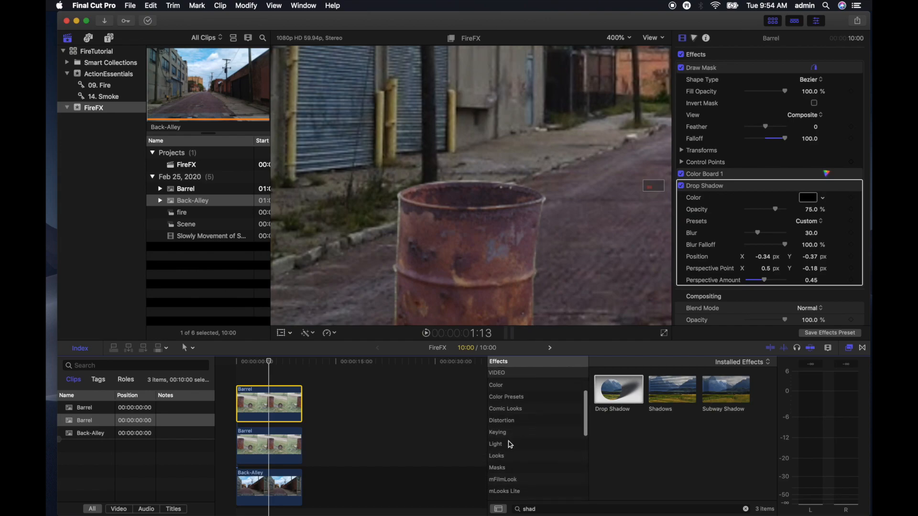
{"action": "left_click", "coordinate": [499, 467]}
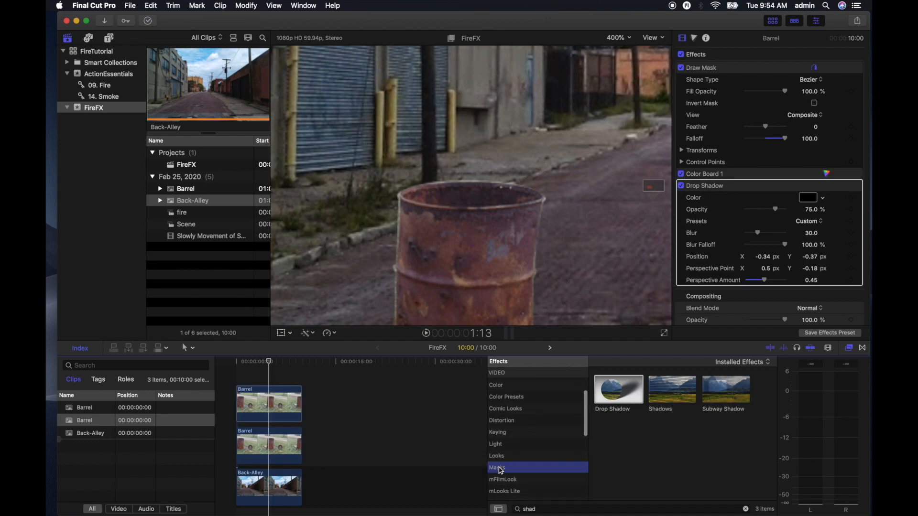
{"action": "left_click", "coordinate": [745, 509]}
{"action": "mouse_move", "coordinate": [617, 401]}
{"action": "left_mouse_down"}
{"action": "mouse_move", "coordinate": [306, 420]}
{"action": "mouse_move", "coordinate": [275, 409]}
{"action": "left_mouse_up"}
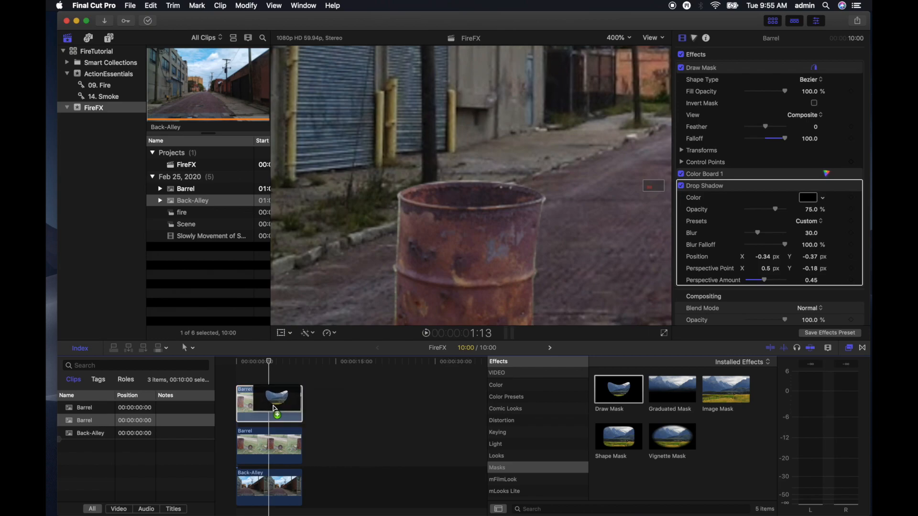
{"action": "left_click_drag", "start_coordinate": [275, 408], "coordinate": [275, 405]}
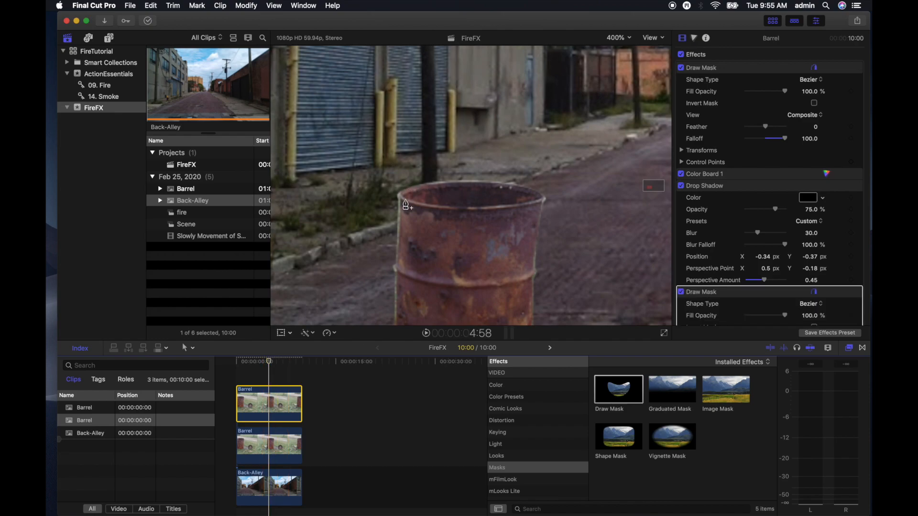
Step: Disable the lower Barrel clip in the timeline
{"action": "left_click", "coordinate": [271, 456]}
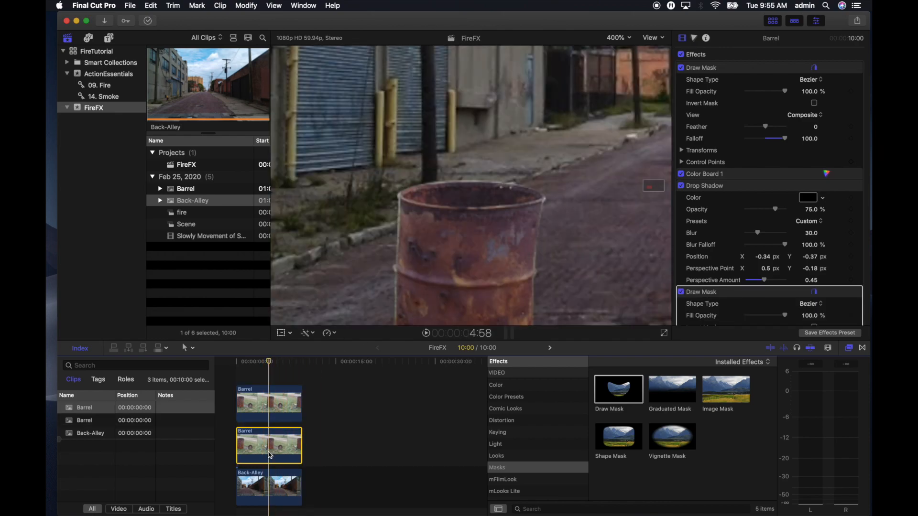
{"action": "key", "text": "Delete"}
{"action": "left_click_drag", "start_coordinate": [271, 361], "coordinate": [263, 362]}
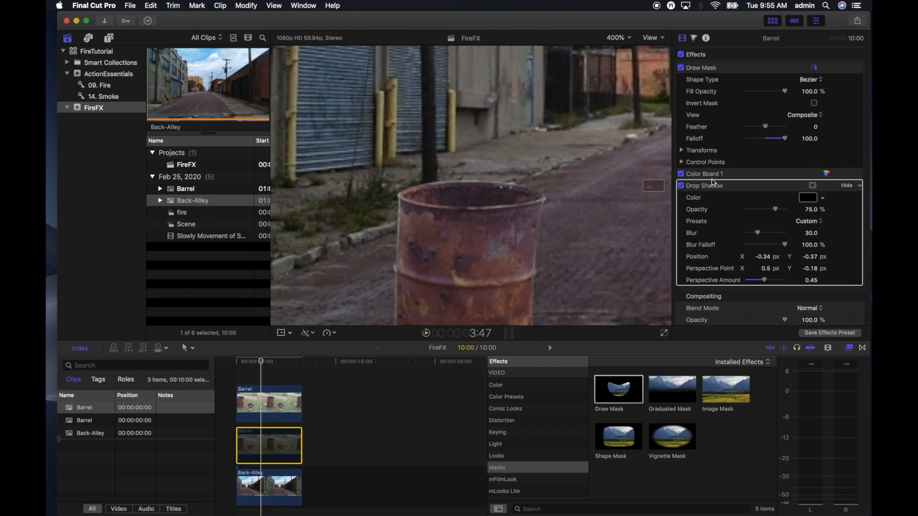
{"action": "scroll", "coordinate": [713, 183], "scroll_direction": "down", "scroll_amount": 2}
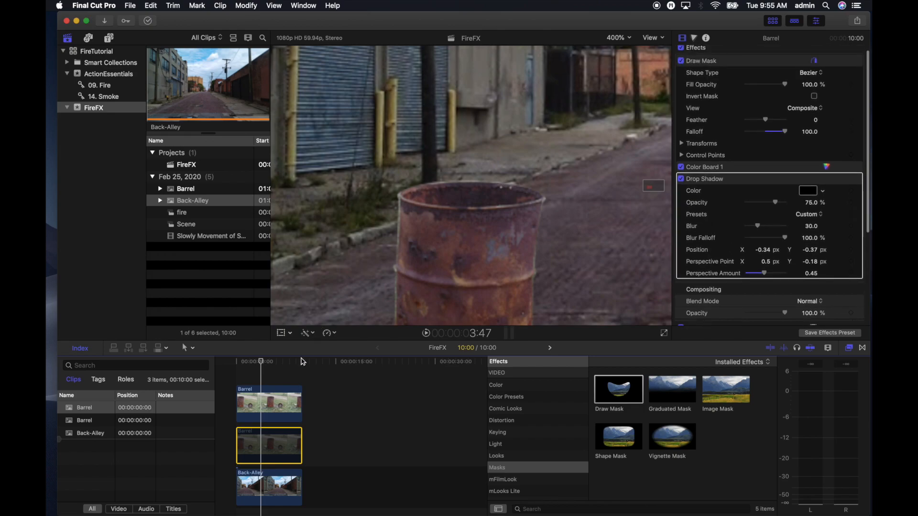
Step: Draw a closed Bezier mask around the barrel's opening on the upper Barrel clip, following the curve of the front rim
{"action": "left_click", "coordinate": [276, 402]}
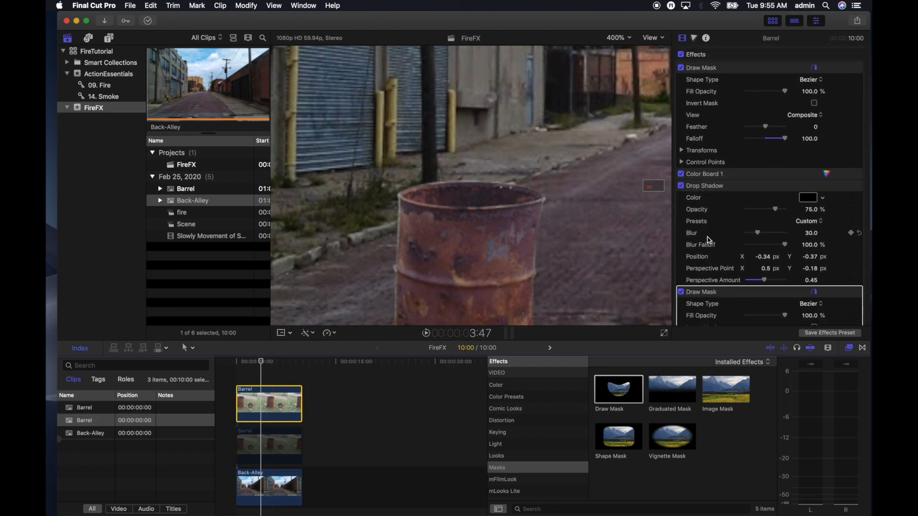
{"action": "scroll", "coordinate": [708, 239], "scroll_direction": "down", "scroll_amount": 5}
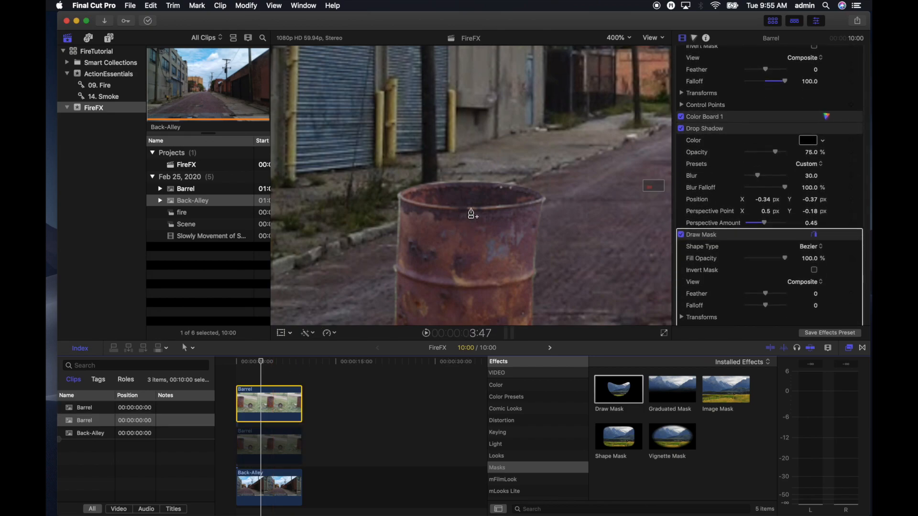
{"action": "left_click_drag", "start_coordinate": [471, 207], "coordinate": [512, 206]}
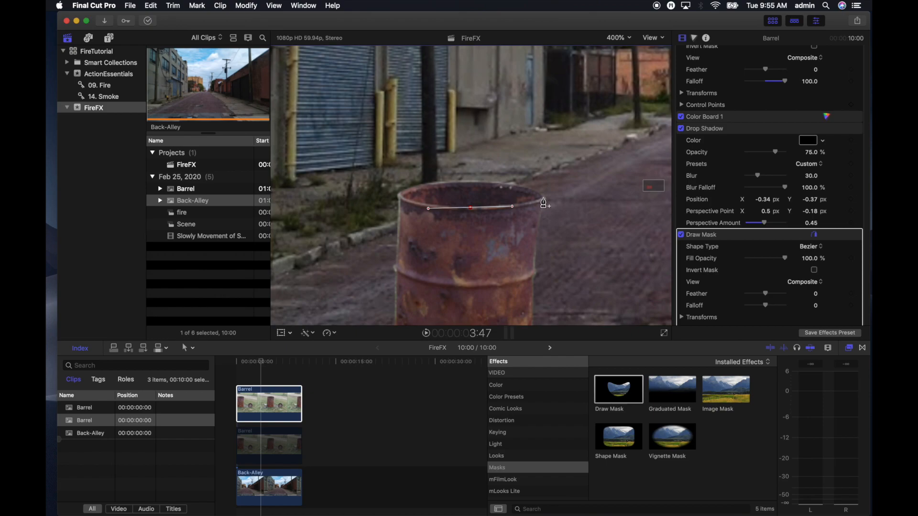
{"action": "left_click_drag", "start_coordinate": [544, 198], "coordinate": [554, 177]}
{"action": "left_click", "coordinate": [490, 155]}
{"action": "left_click", "coordinate": [429, 156]}
{"action": "left_click", "coordinate": [396, 193]}
{"action": "left_click", "coordinate": [471, 208]}
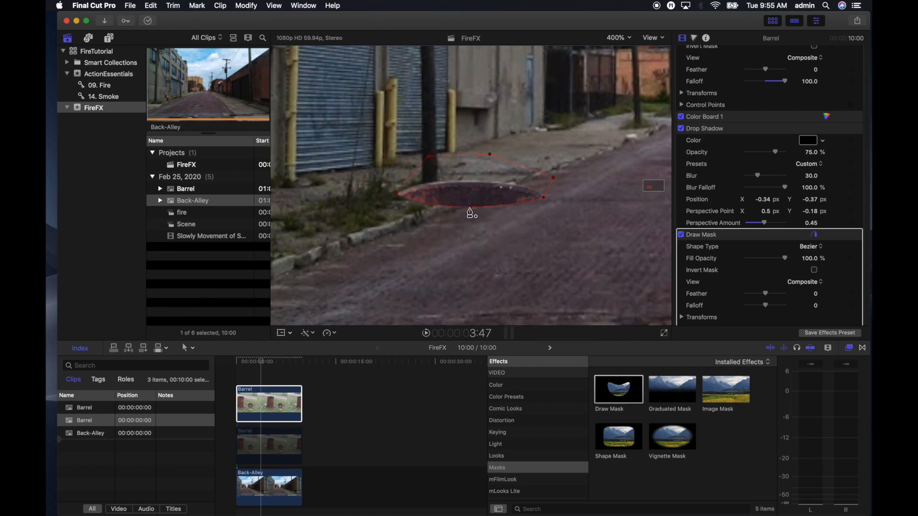
Step: Adjust the mask's front-centre and left control points so the path fits the barrel's front rim
{"action": "double_click", "coordinate": [471, 209]}
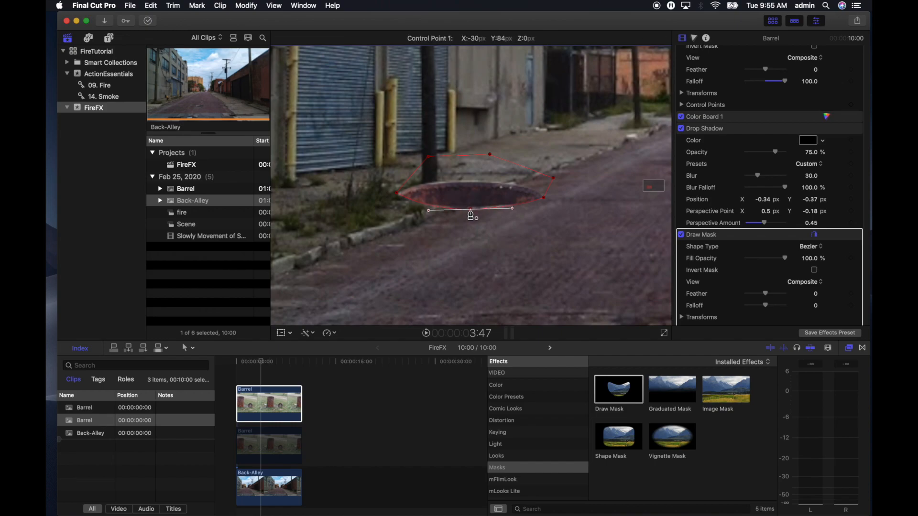
{"action": "double_click", "coordinate": [397, 195]}
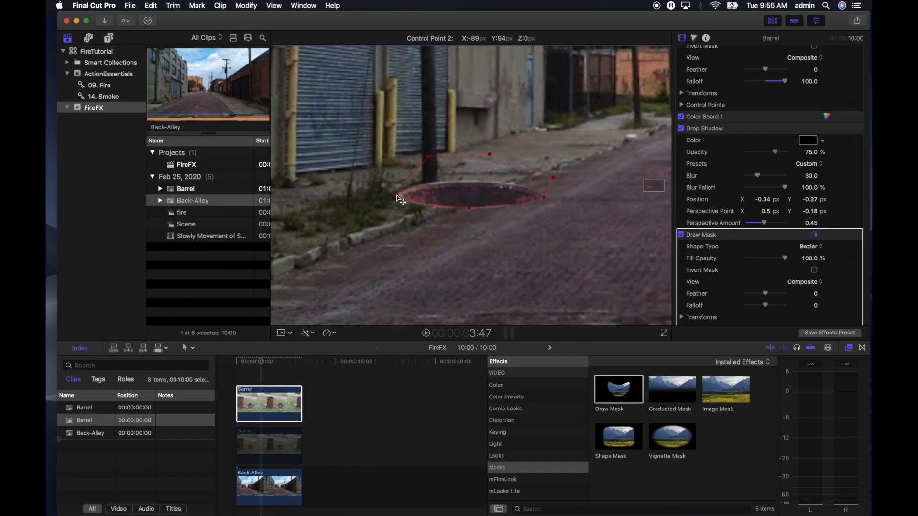
{"action": "left_click", "coordinate": [470, 208]}
{"action": "left_click_drag", "start_coordinate": [468, 209], "coordinate": [468, 209]}
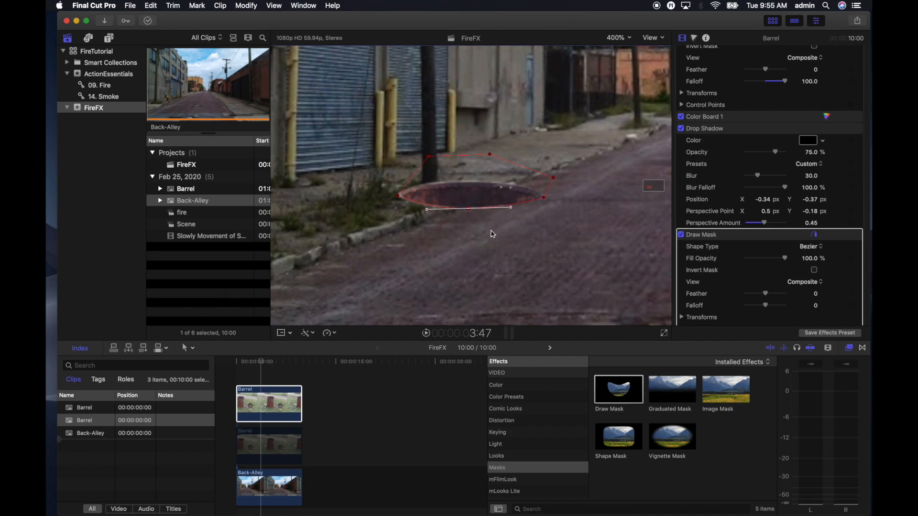
Step: Invert the second Draw Mask on the upper Barrel clip to keep the barrel body and cut out its opening
{"action": "left_click", "coordinate": [274, 440]}
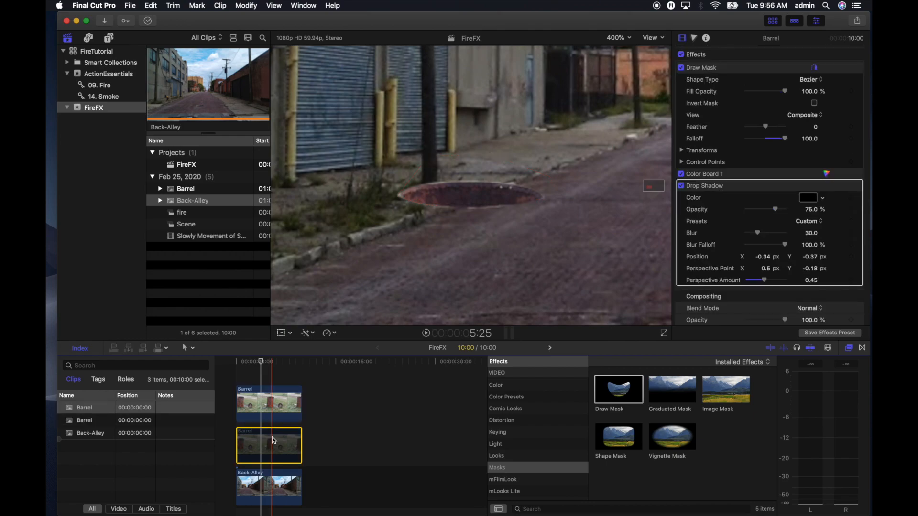
{"action": "key", "text": "v"}
{"action": "key", "text": "v"}
{"action": "left_click", "coordinate": [280, 410]}
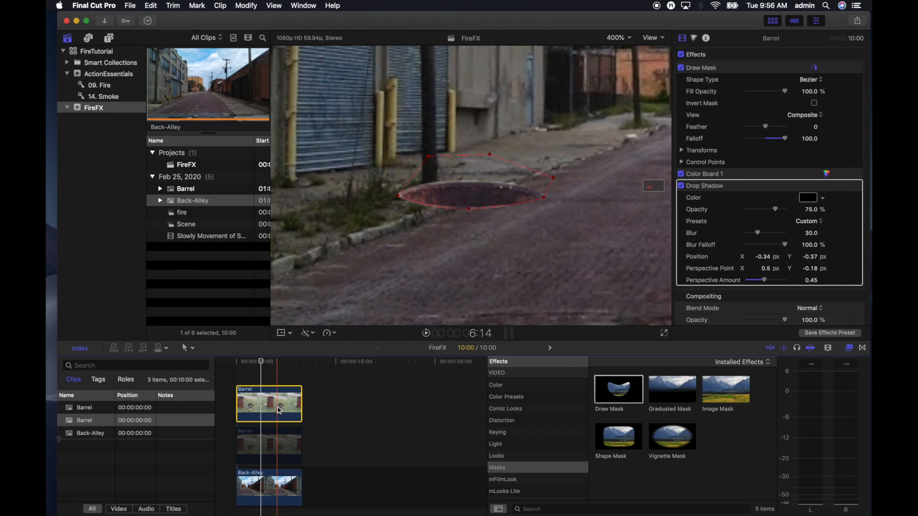
{"action": "scroll", "coordinate": [779, 322], "scroll_direction": "down", "scroll_amount": 4}
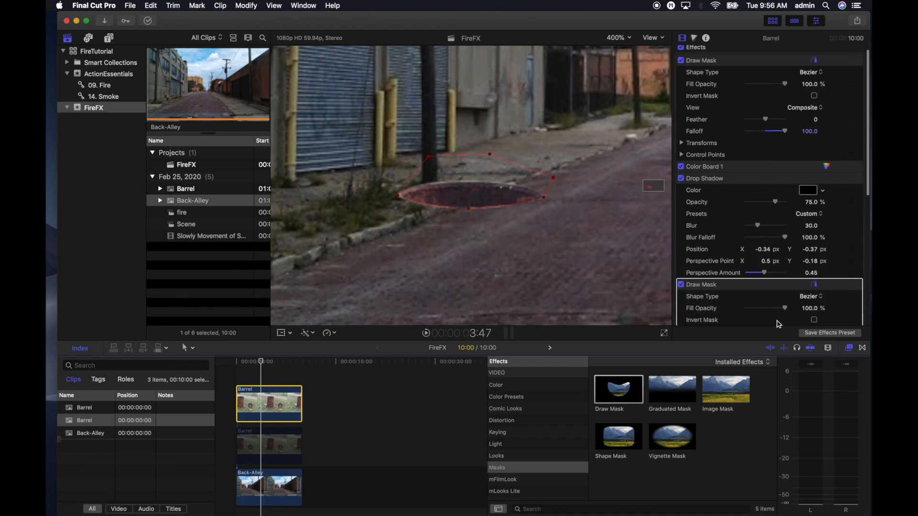
{"action": "left_click", "coordinate": [814, 257]}
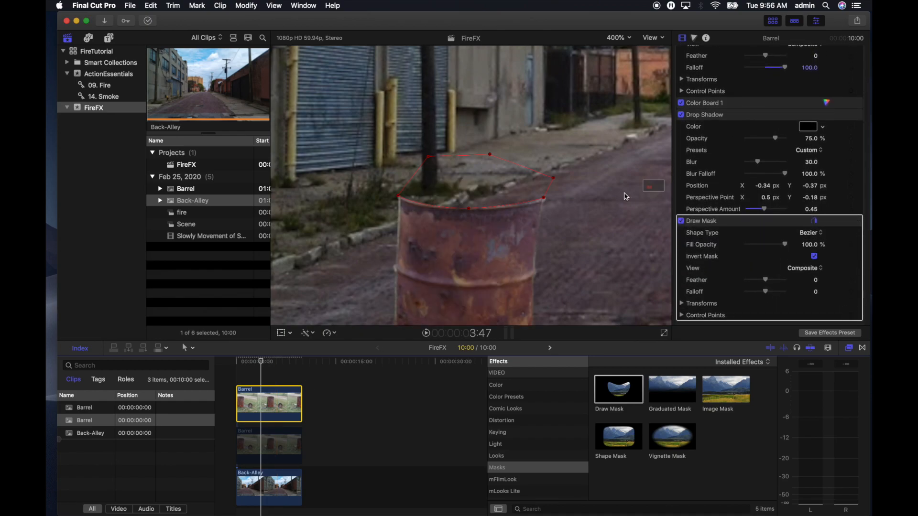
Step: Re-enable the lower Barrel clip and turn off the Drop Shadow effect on the upper Barrel clip
{"action": "left_click_drag", "start_coordinate": [651, 187], "coordinate": [651, 188]}
{"action": "left_click", "coordinate": [273, 442]}
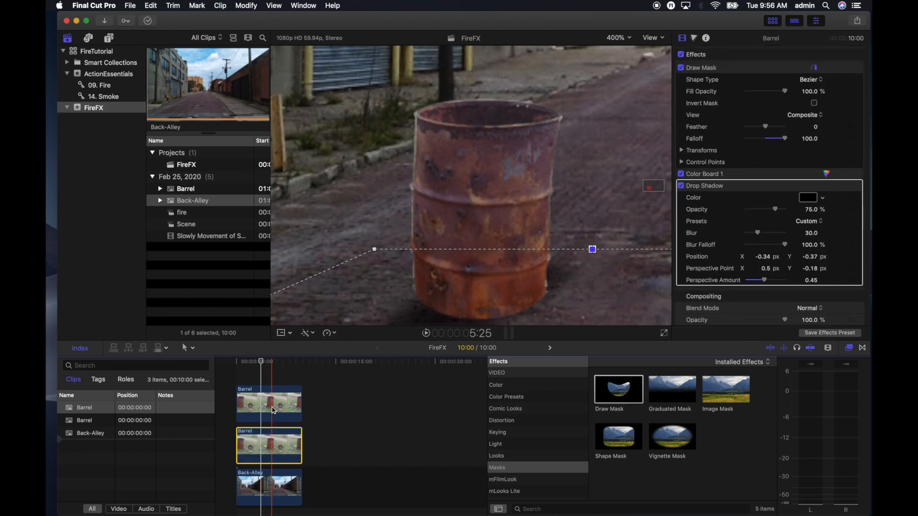
{"action": "left_click", "coordinate": [269, 405]}
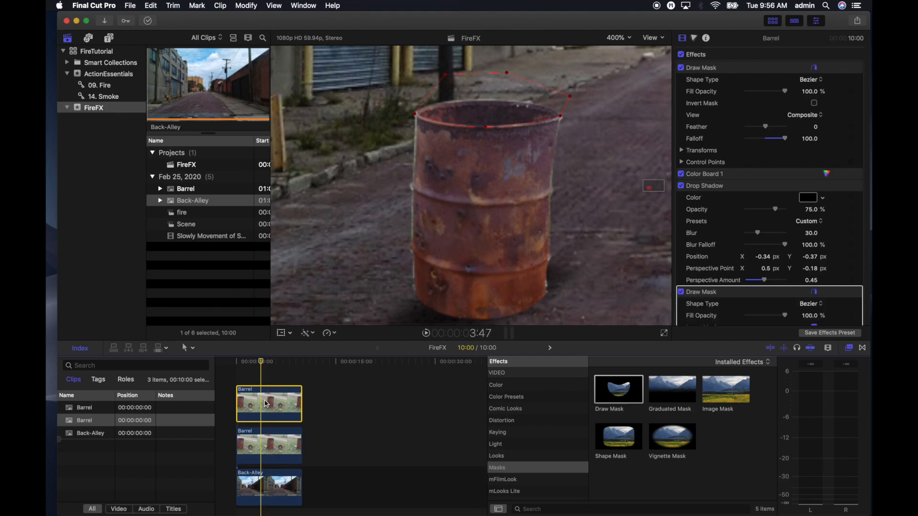
{"action": "left_click", "coordinate": [682, 186]}
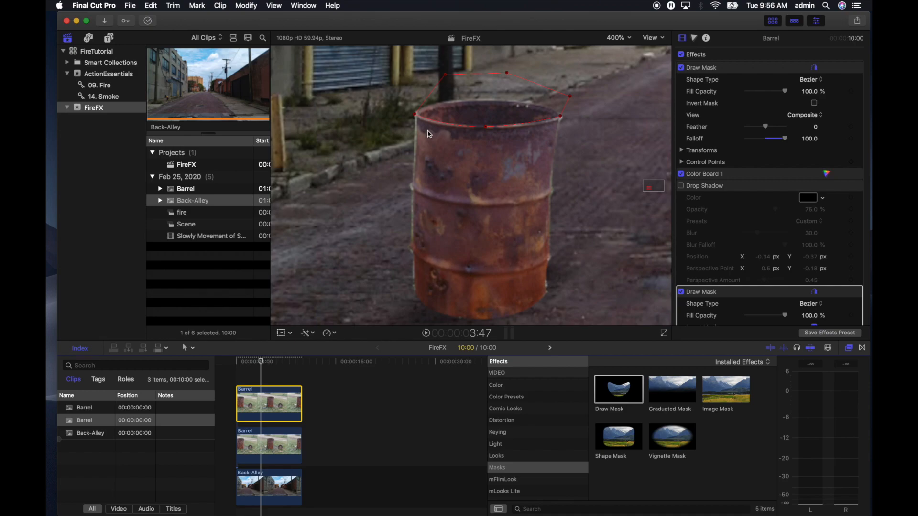
{"action": "left_click", "coordinate": [284, 447]}
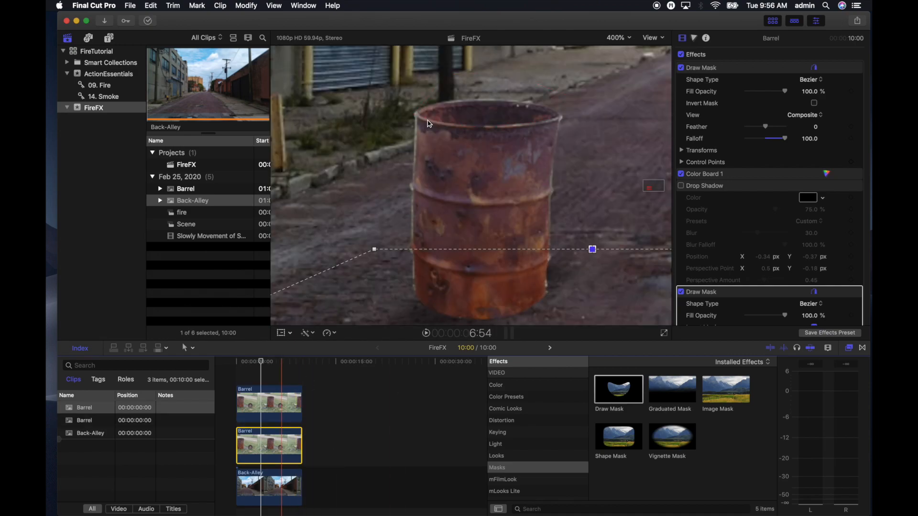
{"action": "left_click", "coordinate": [263, 371]}
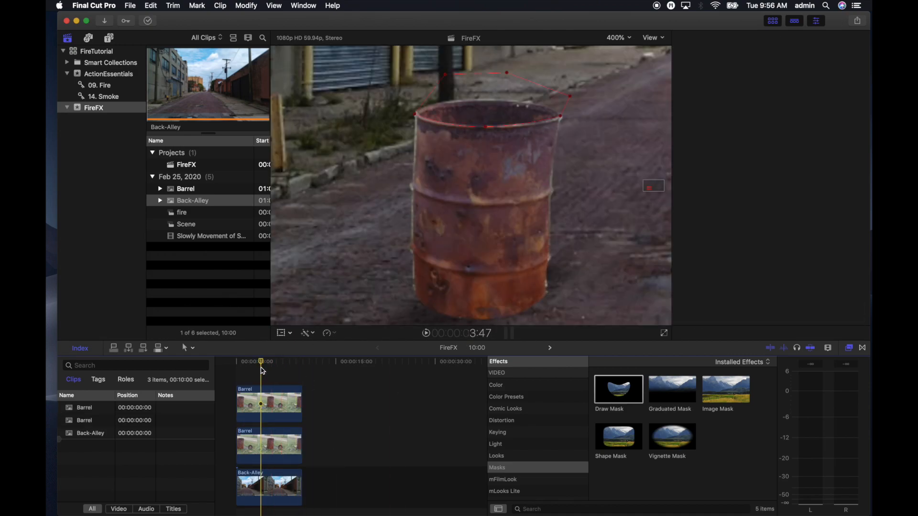
Step: Insert the Big_Fire_01 clip from the 09. Fire collection between the two Barrel layers at the start of the timeline
{"action": "key", "text": "shift+z"}
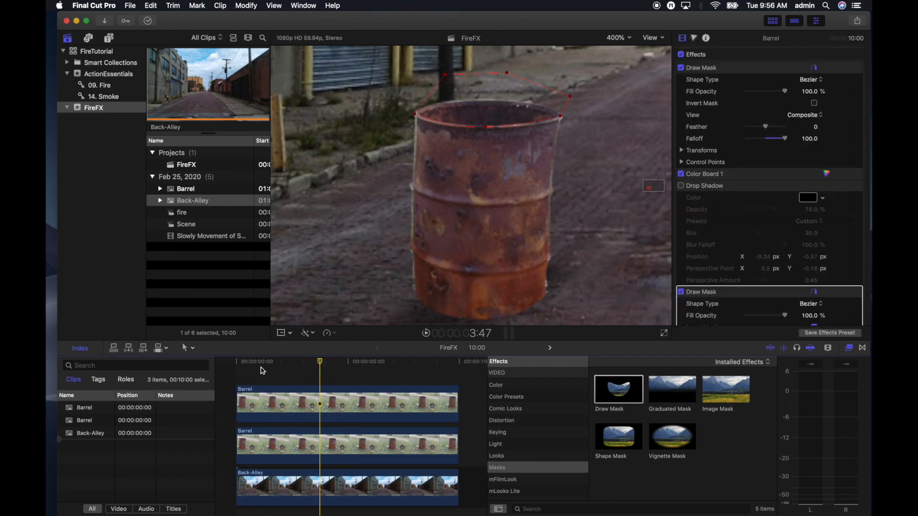
{"action": "left_click", "coordinate": [618, 37]}
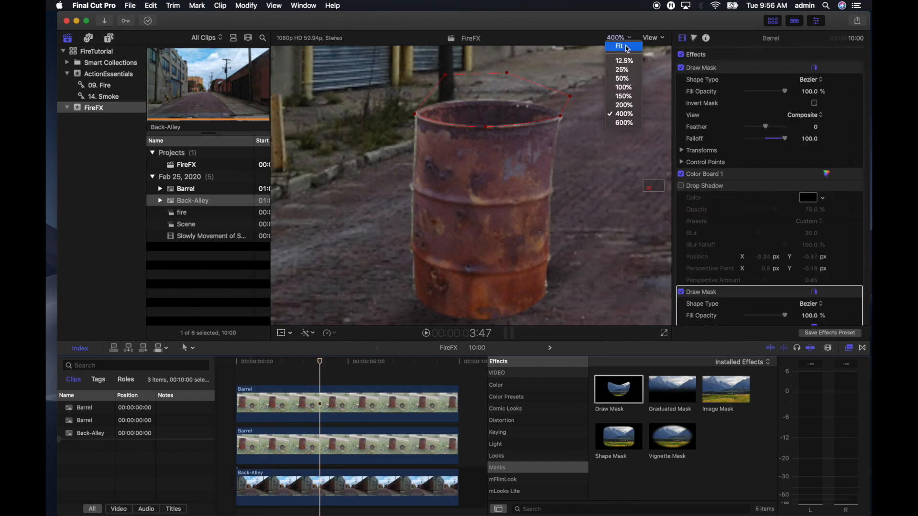
{"action": "left_click", "coordinate": [627, 48]}
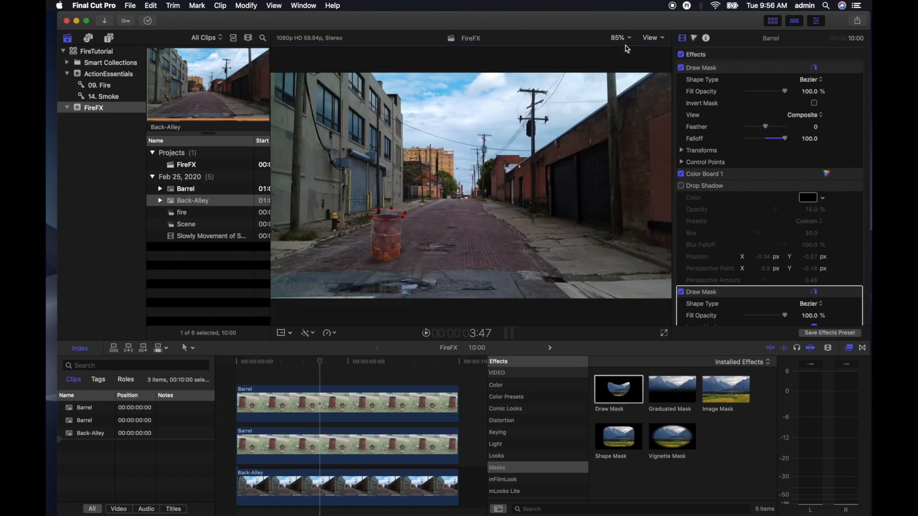
{"action": "left_click", "coordinate": [362, 483]}
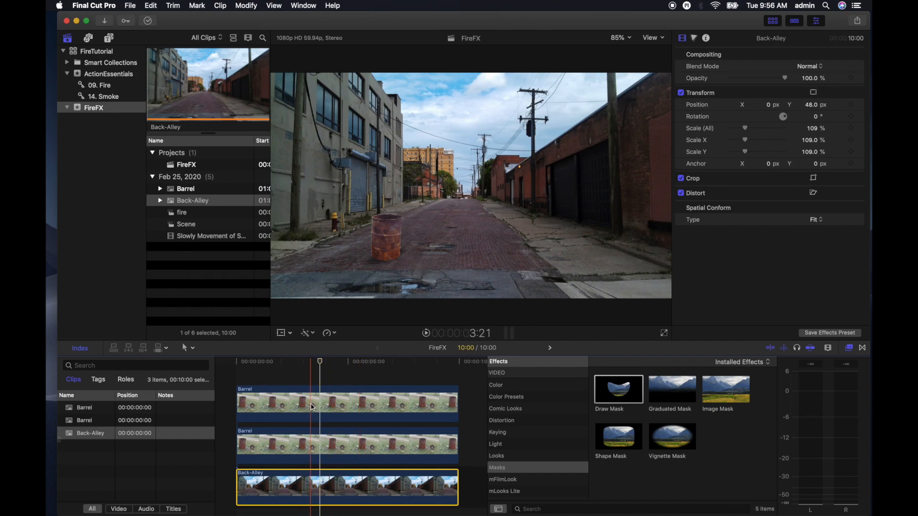
{"action": "left_click", "coordinate": [107, 85]}
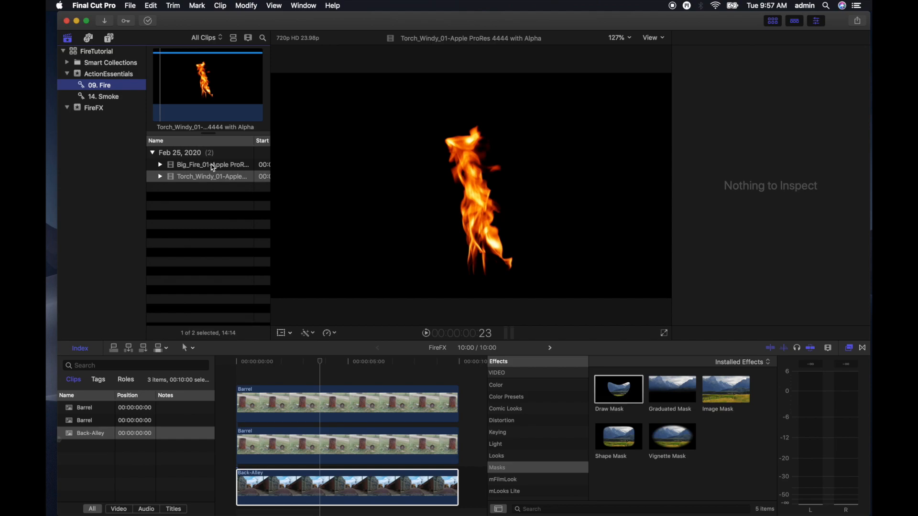
{"action": "left_click", "coordinate": [214, 167]}
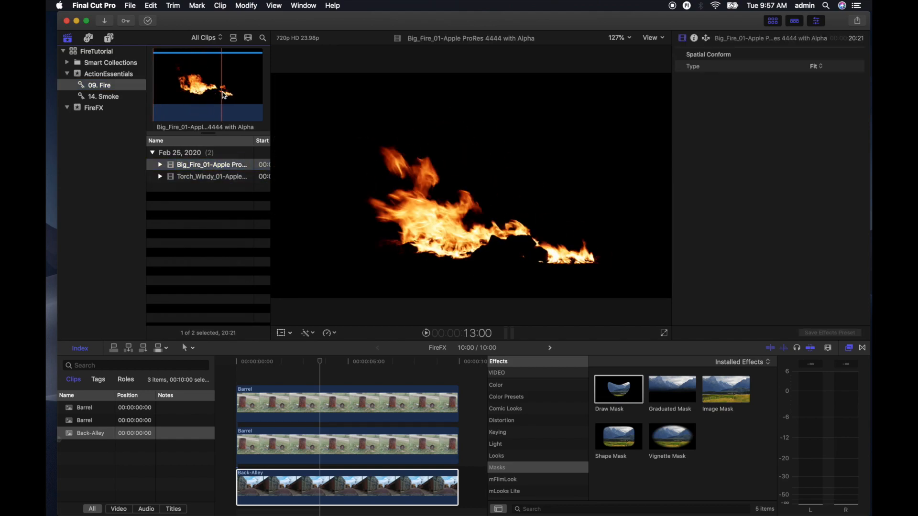
{"action": "left_click_drag", "start_coordinate": [203, 168], "coordinate": [234, 412]}
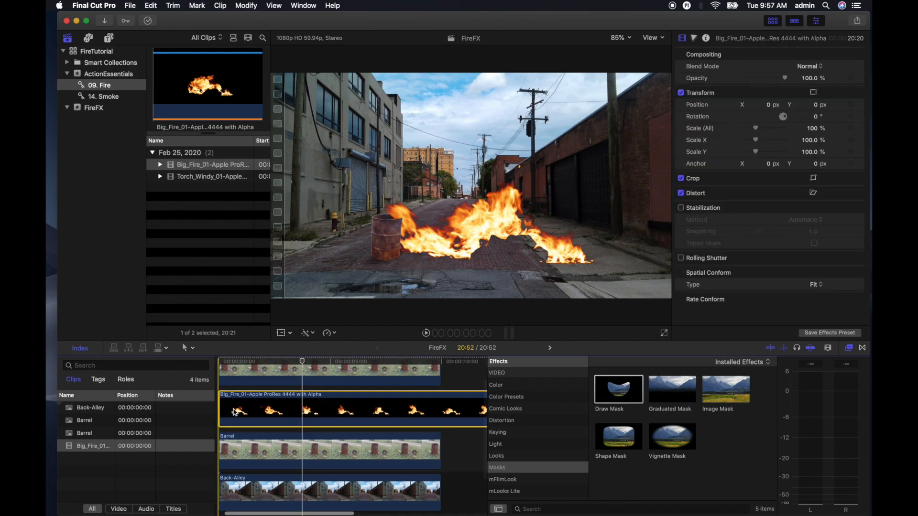
Step: Trim the end of the Big_Fire_01 clip to 10:00 so it ends with the Barrel clips
{"action": "scroll", "coordinate": [234, 412], "scroll_direction": "right", "scroll_amount": 2}
{"action": "scroll", "coordinate": [235, 412], "scroll_direction": "up", "scroll_amount": 1}
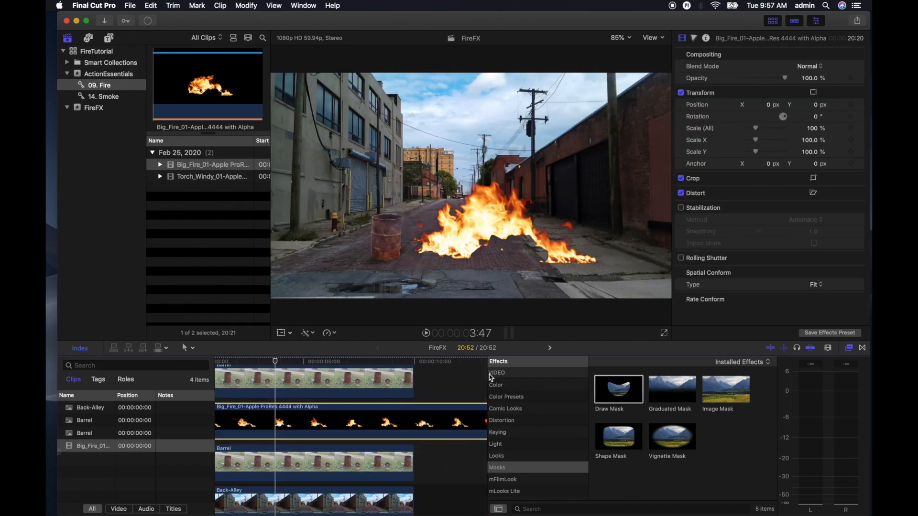
{"action": "left_click", "coordinate": [492, 378]}
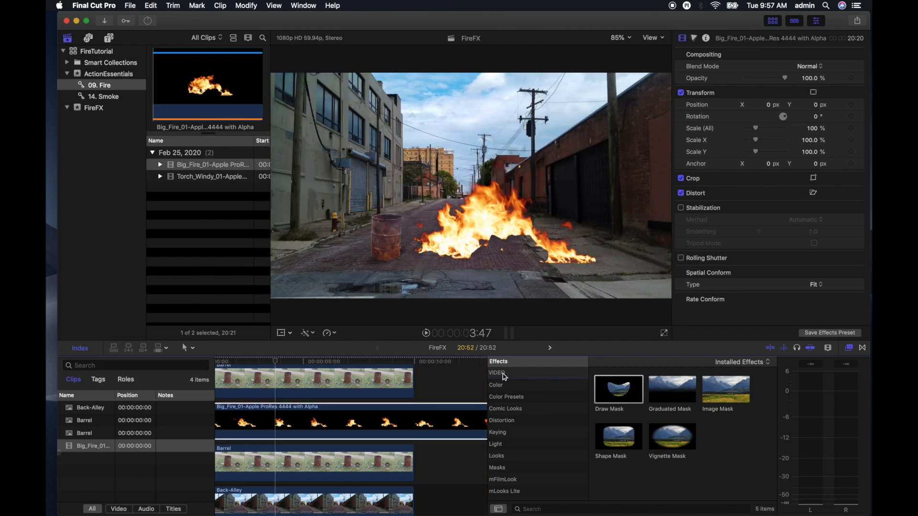
{"action": "left_click_drag", "start_coordinate": [498, 363], "coordinate": [768, 350]}
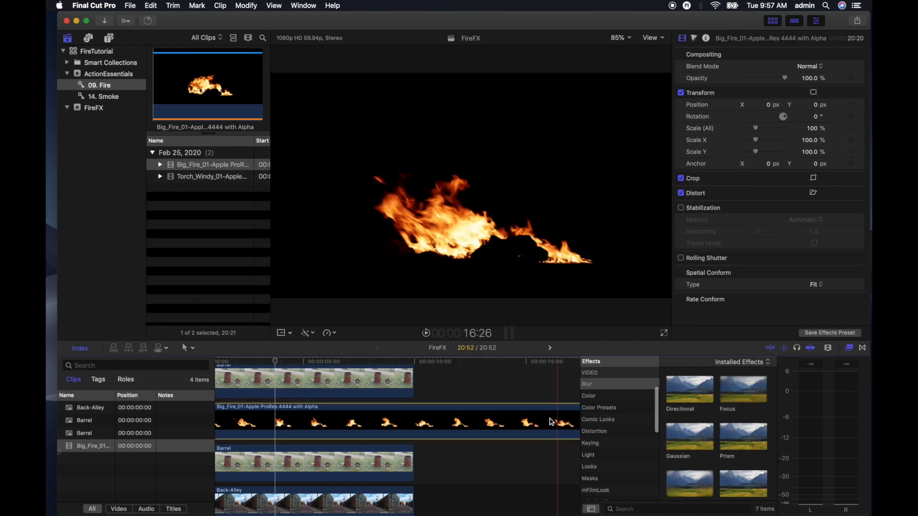
{"action": "scroll", "coordinate": [540, 425], "scroll_direction": "right", "scroll_amount": 5}
{"action": "scroll", "coordinate": [540, 422], "scroll_direction": "left", "scroll_amount": 1}
{"action": "left_click", "coordinate": [534, 406]}
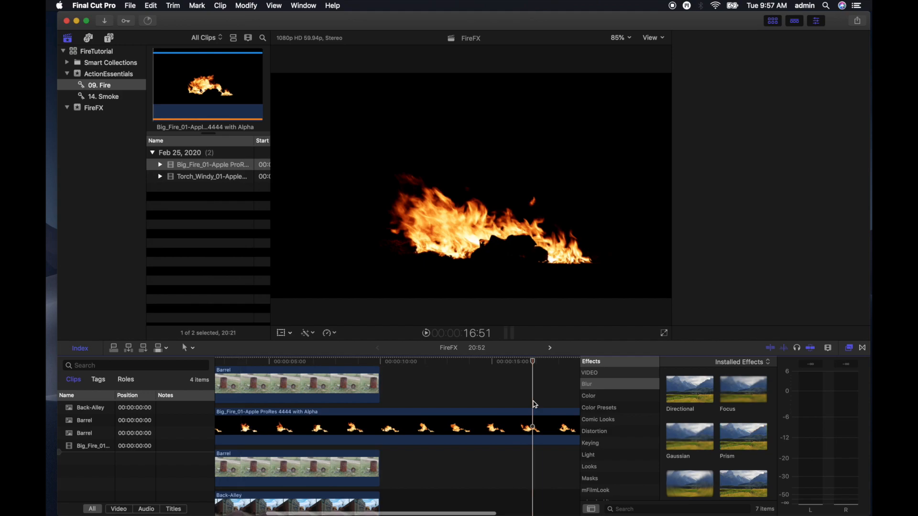
{"action": "key", "text": "super+minus"}
{"action": "left_click_drag", "start_coordinate": [535, 409], "coordinate": [379, 399]}
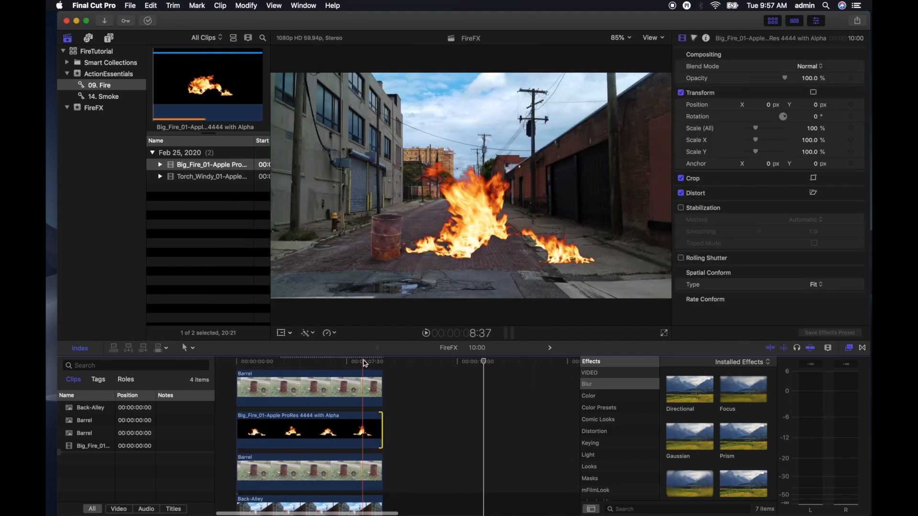
Step: Transform the fire clip to fit inside the barrel, with position -383.5, -109.4, X scale 15.26% and Y scale 37.39%
{"action": "key", "text": "space"}
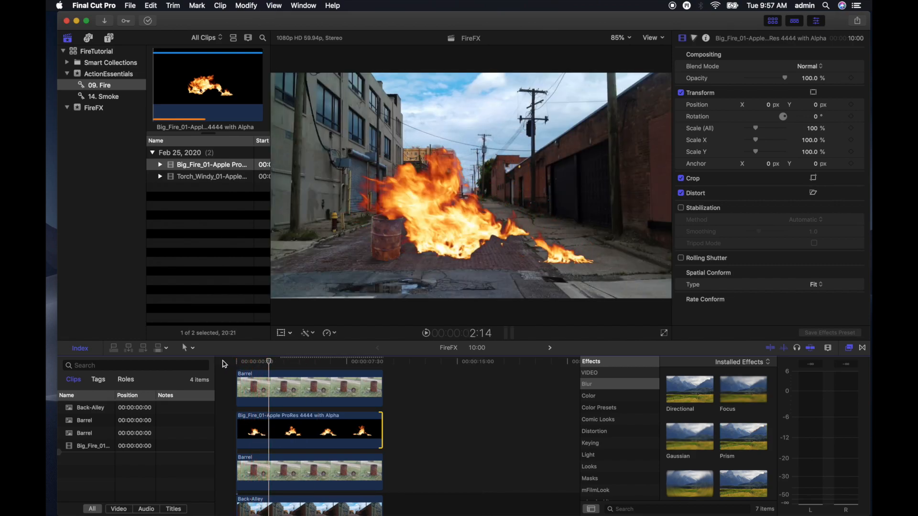
{"action": "left_click", "coordinate": [262, 426]}
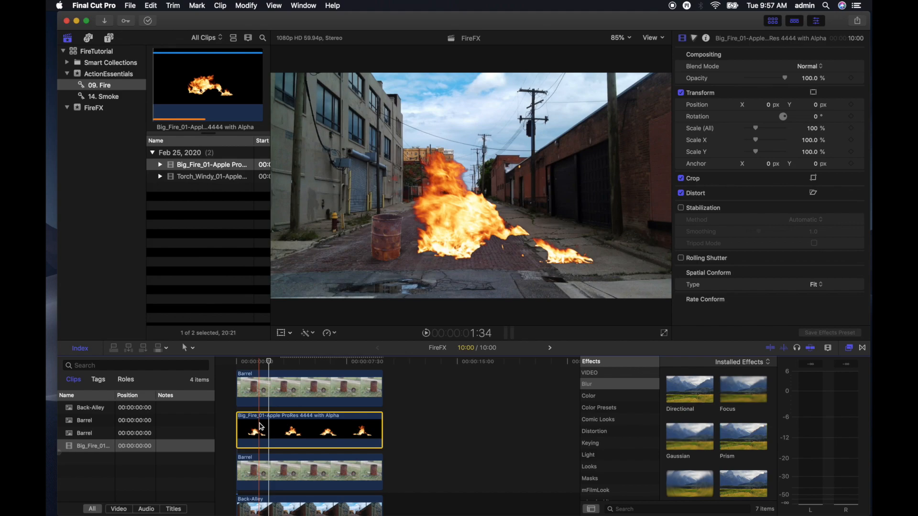
{"action": "key", "text": "shift+t"}
{"action": "left_click_drag", "start_coordinate": [498, 250], "coordinate": [426, 234]}
{"action": "left_click_drag", "start_coordinate": [599, 284], "coordinate": [533, 246]}
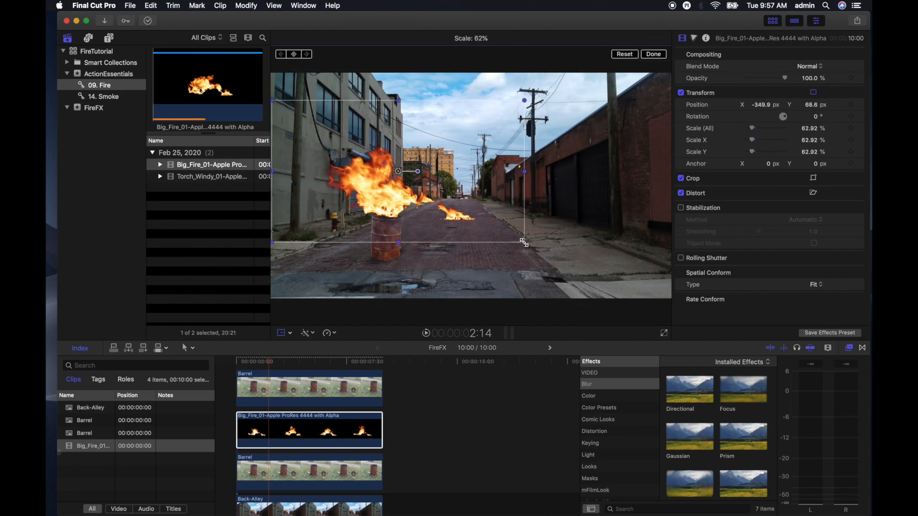
{"action": "left_click_drag", "start_coordinate": [489, 205], "coordinate": [490, 228]}
{"action": "left_click_drag", "start_coordinate": [526, 194], "coordinate": [449, 193]}
{"action": "left_click_drag", "start_coordinate": [449, 122], "coordinate": [429, 150]}
{"action": "left_click_drag", "start_coordinate": [432, 211], "coordinate": [416, 232]}
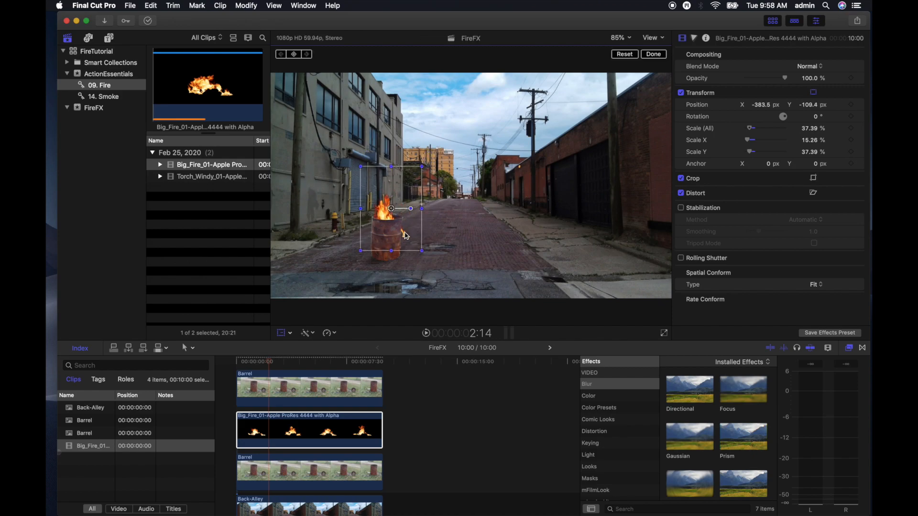
{"action": "left_click", "coordinate": [658, 54]}
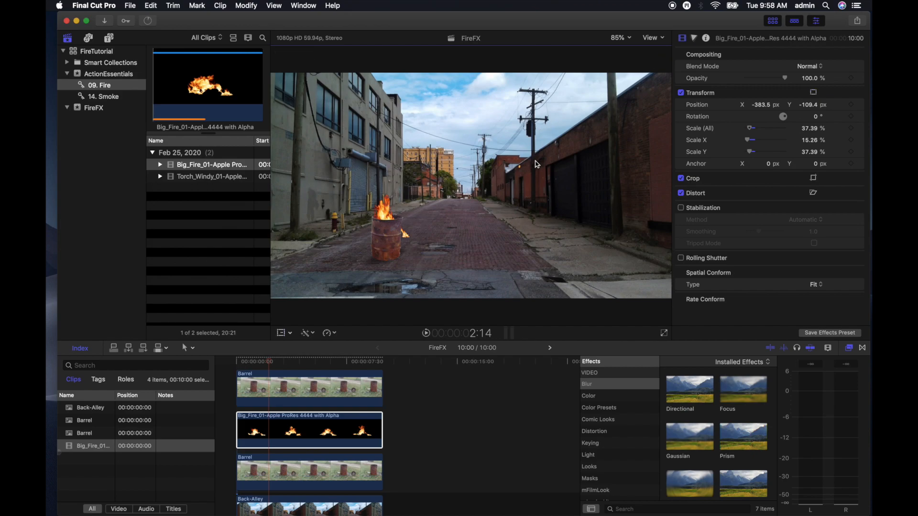
Step: Narrow the Big_Fire_01 clip to an X scale of 12.62% so its flames fit within the barrel's width
{"action": "left_click_drag", "start_coordinate": [246, 361], "coordinate": [309, 358]}
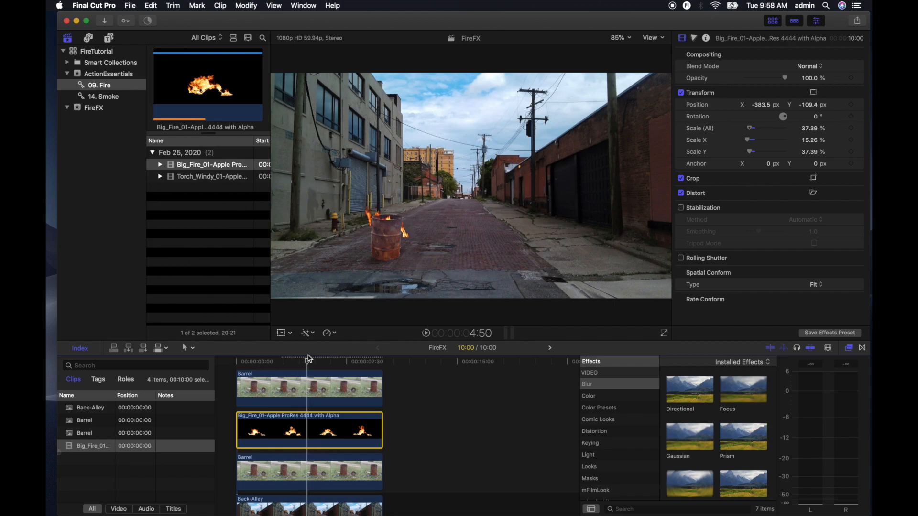
{"action": "key", "text": "shift+t"}
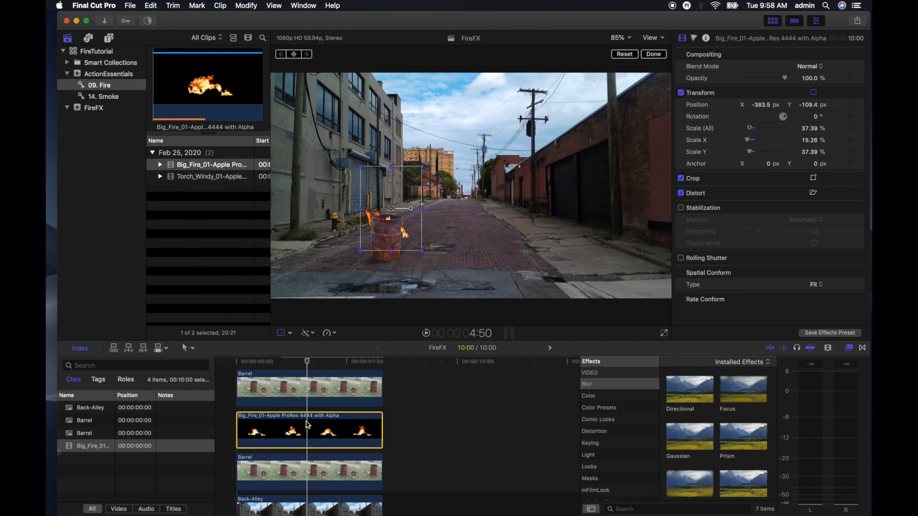
{"action": "left_click_drag", "start_coordinate": [362, 209], "coordinate": [367, 209]}
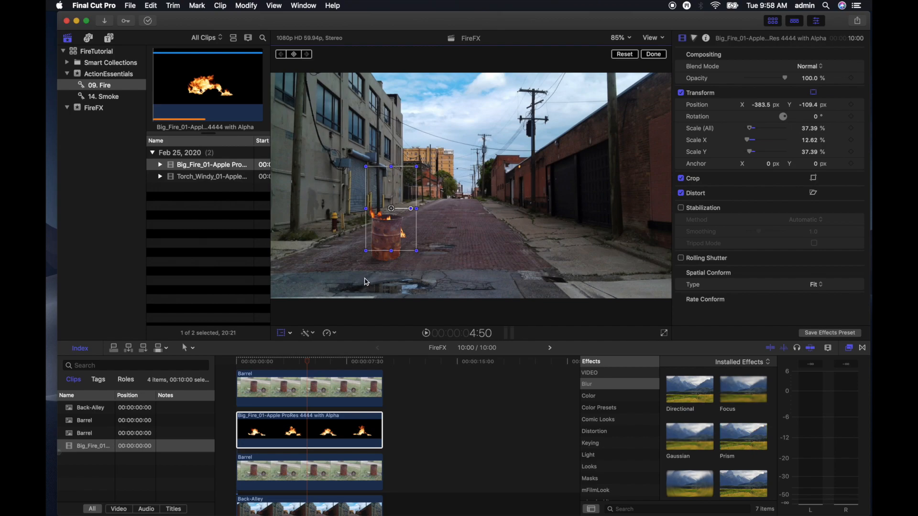
Step: Apply the Draw Mask effect to the Big_Fire_01 clip and finish its transform editing
{"action": "left_click_drag", "start_coordinate": [305, 366], "coordinate": [283, 362]}
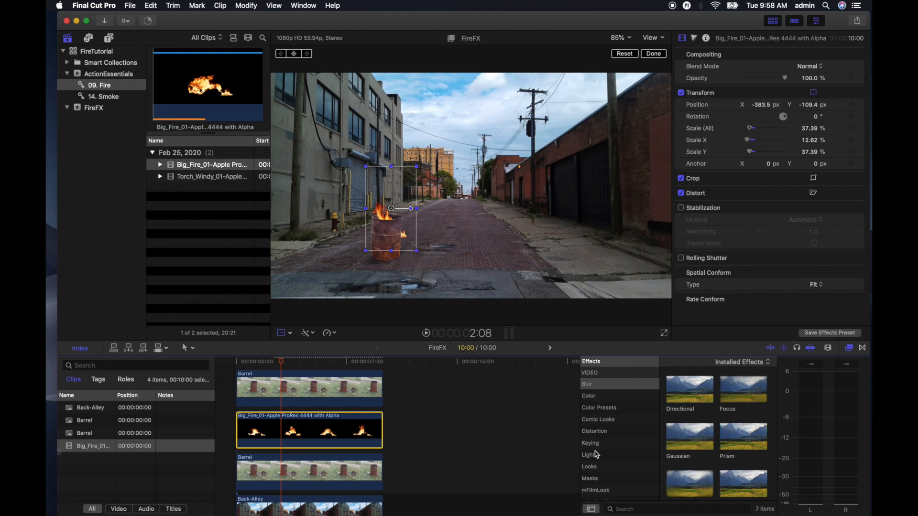
{"action": "left_click", "coordinate": [596, 479]}
{"action": "left_click_drag", "start_coordinate": [690, 390], "coordinate": [344, 433]}
{"action": "left_click", "coordinate": [653, 56]}
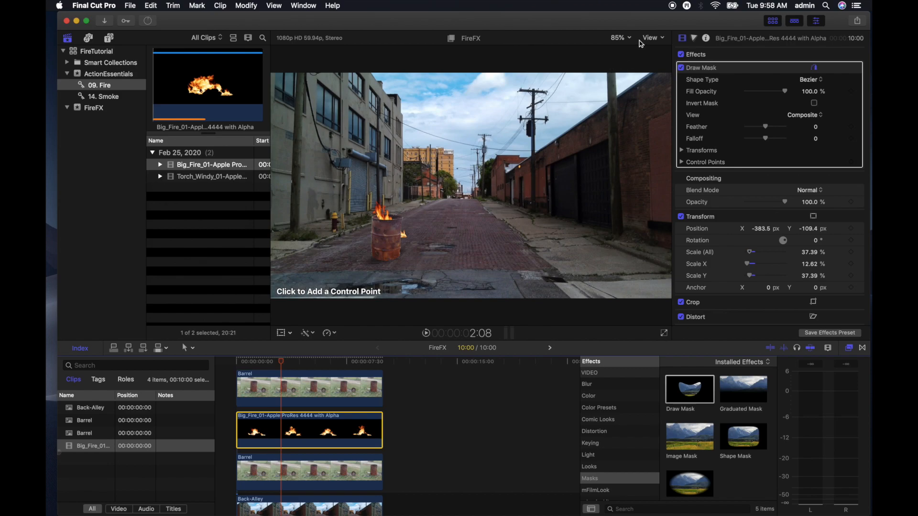
Step: Draw a mask on the fire clip that encloses the area above the barrel, with its lower points at the rim's two sides
{"action": "left_click", "coordinate": [620, 38]}
{"action": "left_click", "coordinate": [637, 109]}
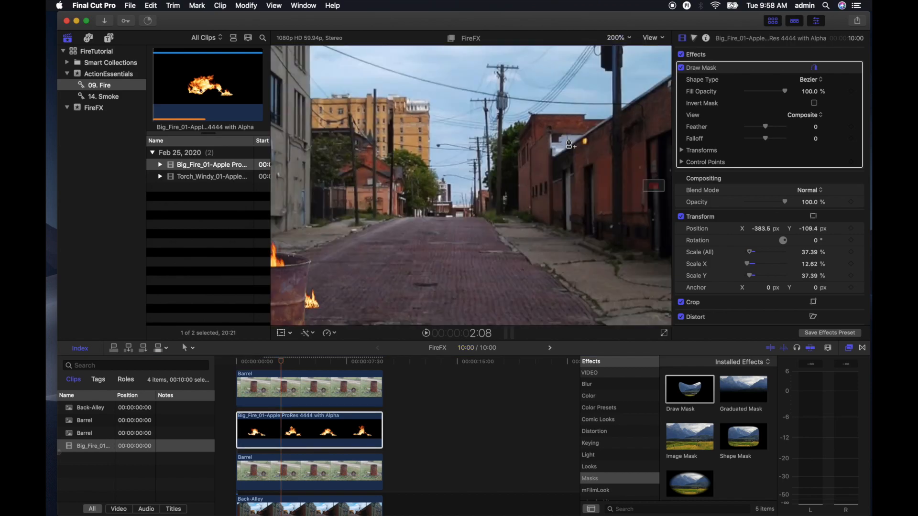
{"action": "scroll", "coordinate": [642, 188], "scroll_direction": "left", "scroll_amount": 10}
{"action": "scroll", "coordinate": [643, 188], "scroll_direction": "right", "scroll_amount": 5}
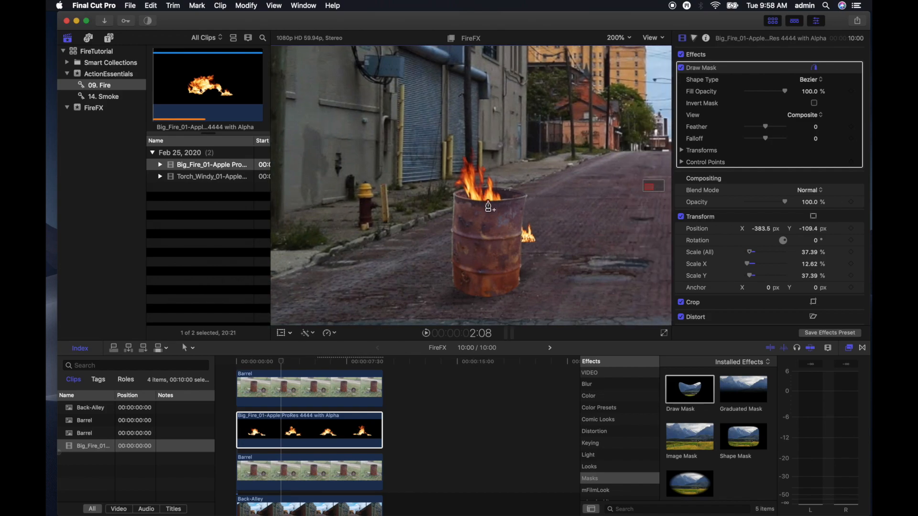
{"action": "left_click", "coordinate": [521, 199]}
{"action": "left_click", "coordinate": [614, 178]}
{"action": "left_click_drag", "start_coordinate": [653, 187], "coordinate": [654, 186]}
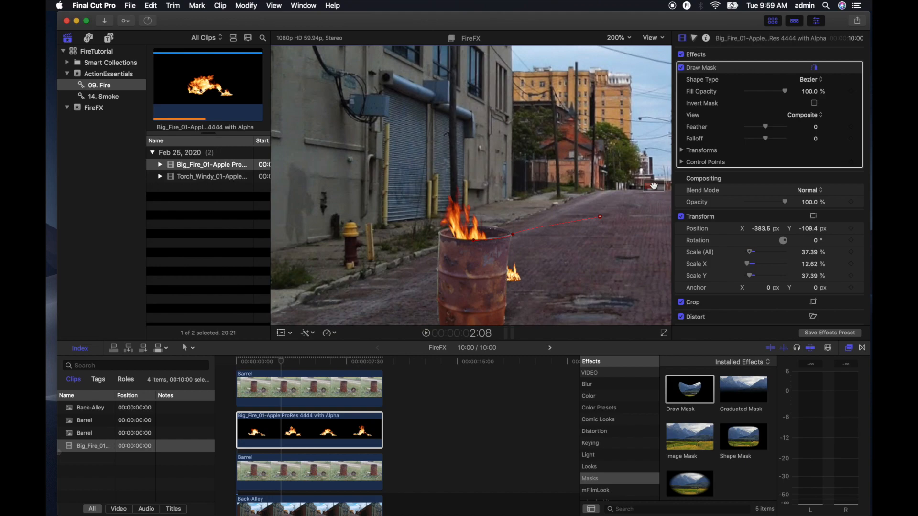
{"action": "left_click", "coordinate": [585, 71]}
{"action": "left_click", "coordinate": [351, 70]}
{"action": "left_click", "coordinate": [355, 220]}
{"action": "left_click", "coordinate": [438, 235]}
Step: Curve the fire mask's lower edge along the barrel's front rim and play the composite from the start
{"action": "right_click", "coordinate": [475, 244]}
{"action": "left_click", "coordinate": [495, 254]}
{"action": "left_click_drag", "start_coordinate": [462, 240], "coordinate": [458, 241]}
{"action": "mouse_move", "coordinate": [281, 363]}
{"action": "left_mouse_down"}
{"action": "mouse_move", "coordinate": [235, 365]}
{"action": "mouse_move", "coordinate": [271, 367]}
{"action": "left_mouse_up"}
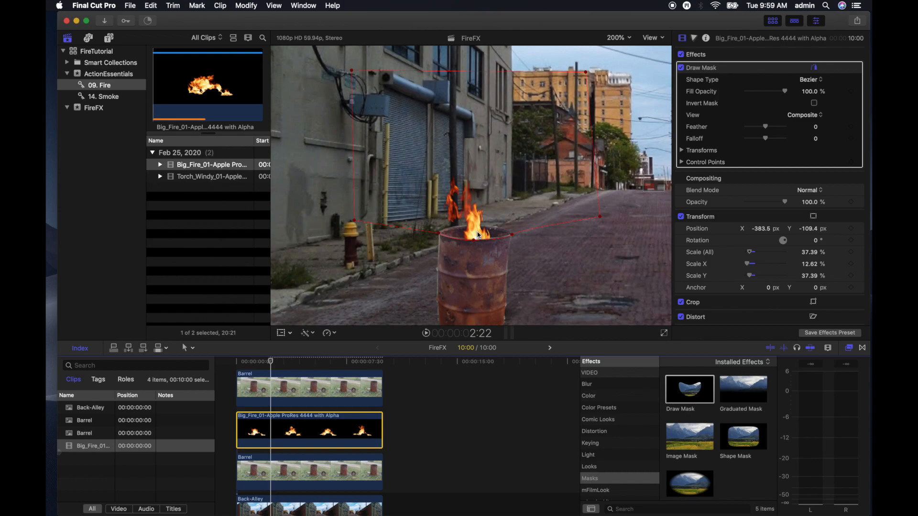
{"action": "left_click", "coordinate": [630, 38]}
{"action": "left_click", "coordinate": [629, 47]}
{"action": "left_click", "coordinate": [220, 360]}
{"action": "key", "text": "space"}
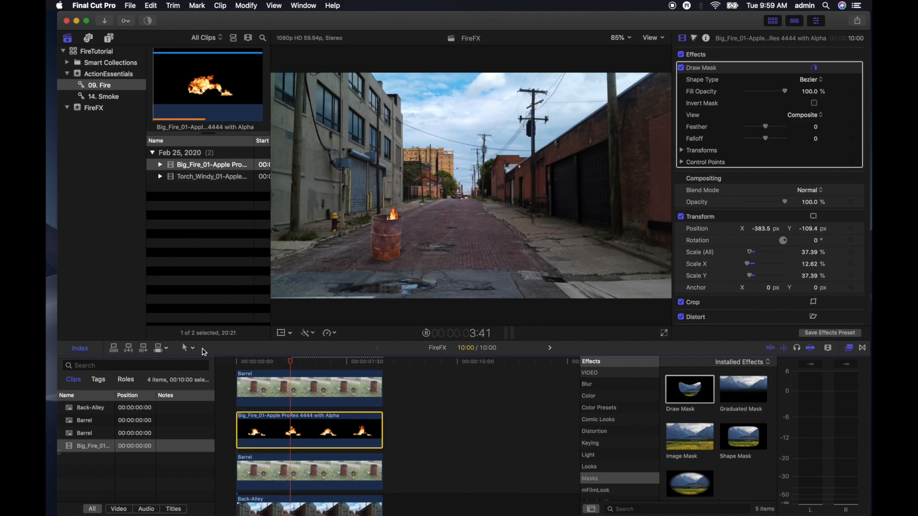
Step: Insert the Torch_Windy_01 clip between the upper Barrel and Big_Fire_01 at the timeline start and trim it to 10:00
{"action": "left_click_drag", "start_coordinate": [207, 181], "coordinate": [274, 410]}
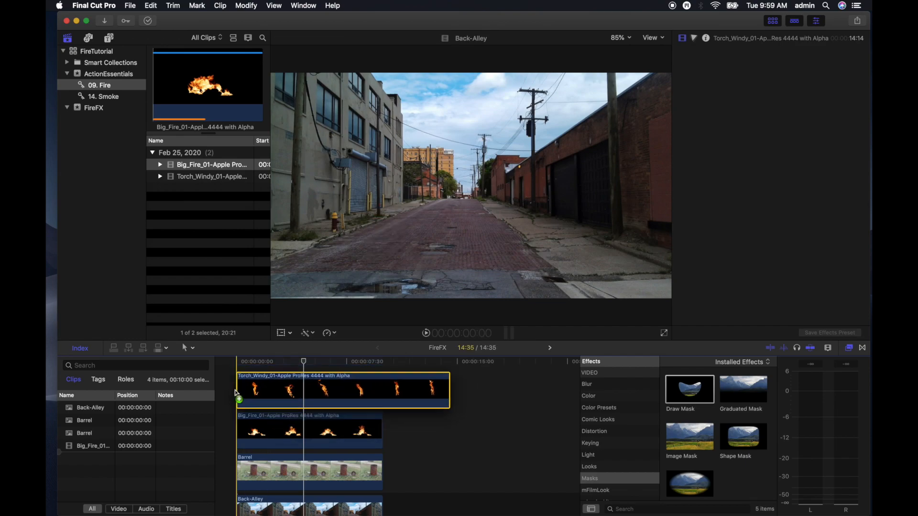
{"action": "left_click_drag", "start_coordinate": [449, 426], "coordinate": [383, 431]}
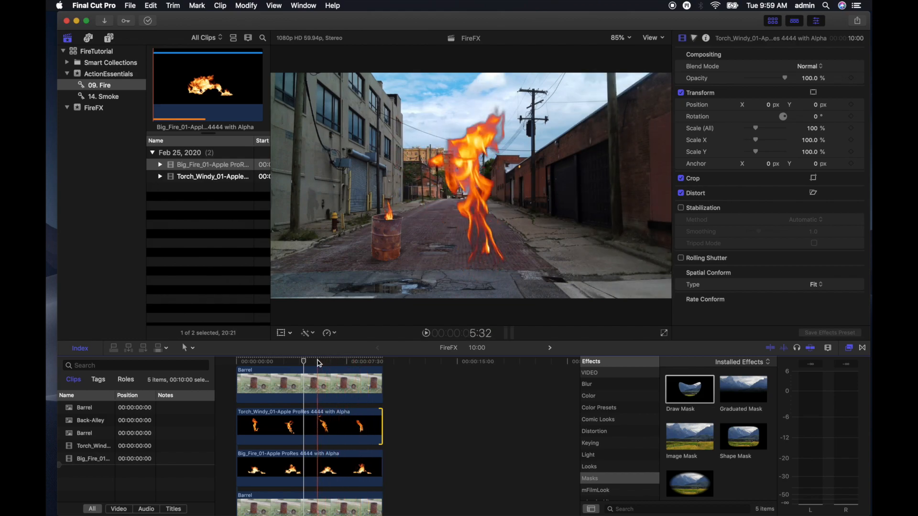
Step: Transform the Torch_Windy_01 clip to rise from the barrel, with position -434.8, -93.0 and scale 23.36%
{"action": "key", "text": "shift+t"}
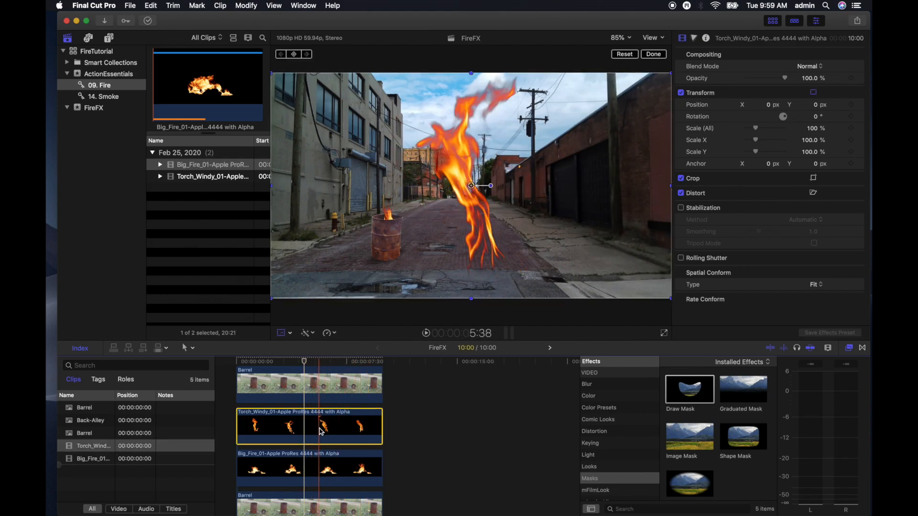
{"action": "left_click_drag", "start_coordinate": [271, 301], "coordinate": [372, 219]}
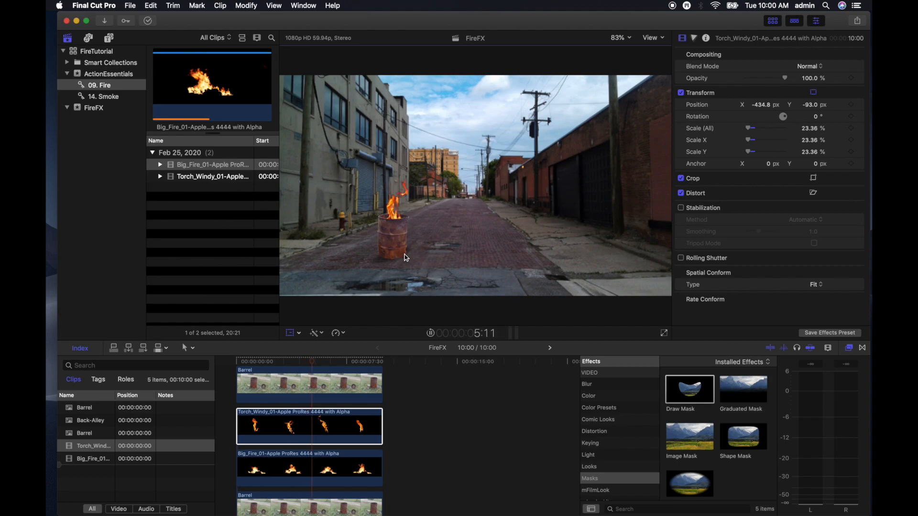
{"action": "key", "text": "shift+t"}
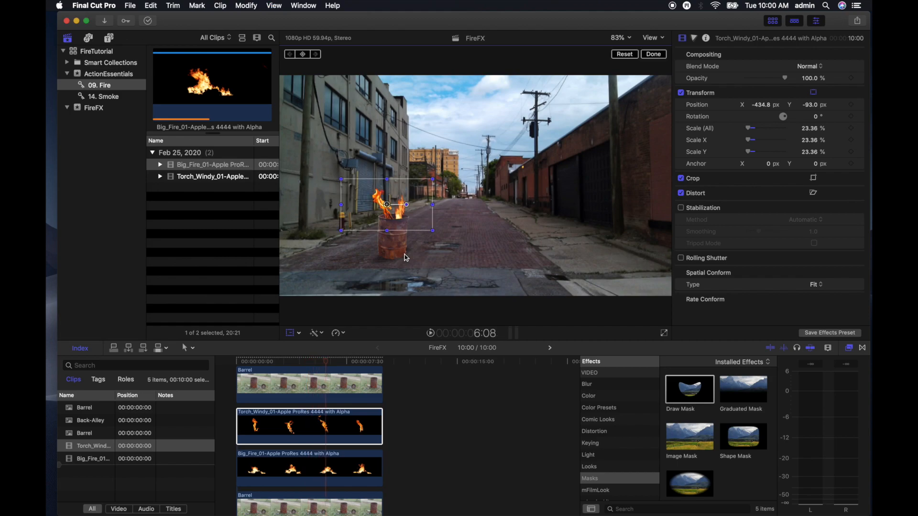
{"action": "left_click", "coordinate": [653, 55]}
Step: Insert the Puffy_Smoke_01 clip from the 14. Smoke collection between the Torch_Windy_01 and Big_Fire_01 clips at the timeline start
{"action": "left_click", "coordinate": [114, 96]}
{"action": "left_click", "coordinate": [185, 166]}
{"action": "left_click_drag", "start_coordinate": [188, 175], "coordinate": [241, 434]}
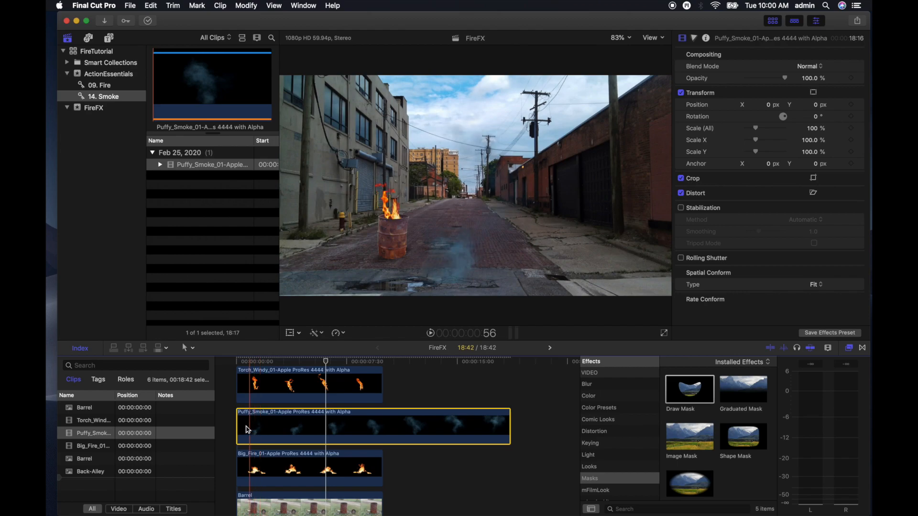
{"action": "key", "text": "space"}
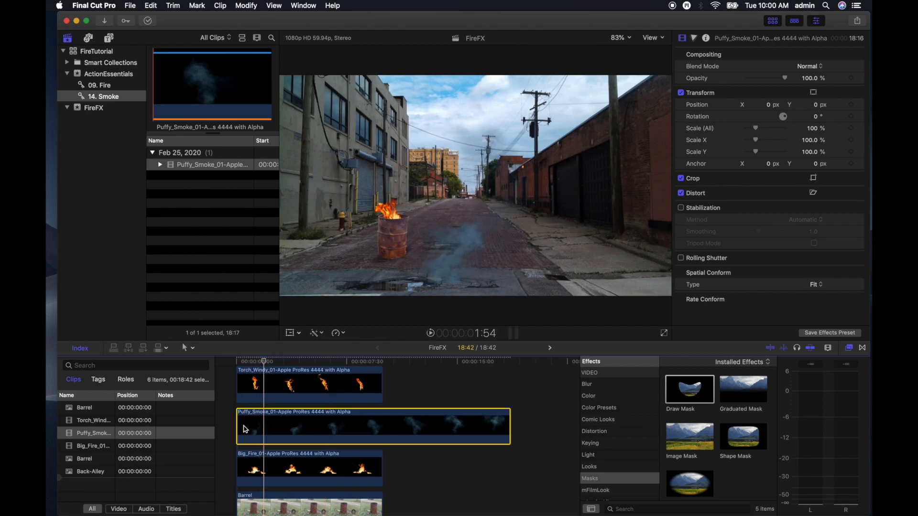
{"action": "key", "text": "space"}
Step: Retime the Puffy_Smoke_01 clip to play faster so it lasts 10:00, and play back the result
{"action": "key", "text": "ctrl+v"}
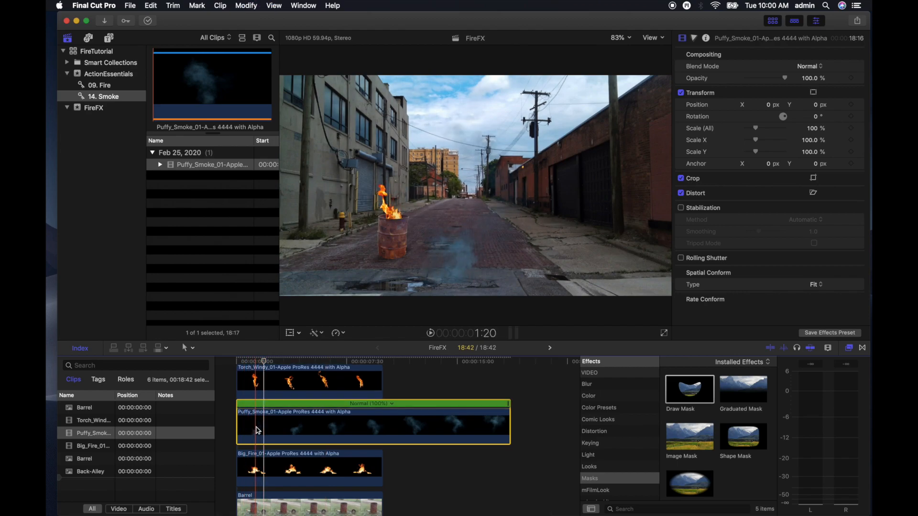
{"action": "left_click_drag", "start_coordinate": [510, 407], "coordinate": [380, 419]}
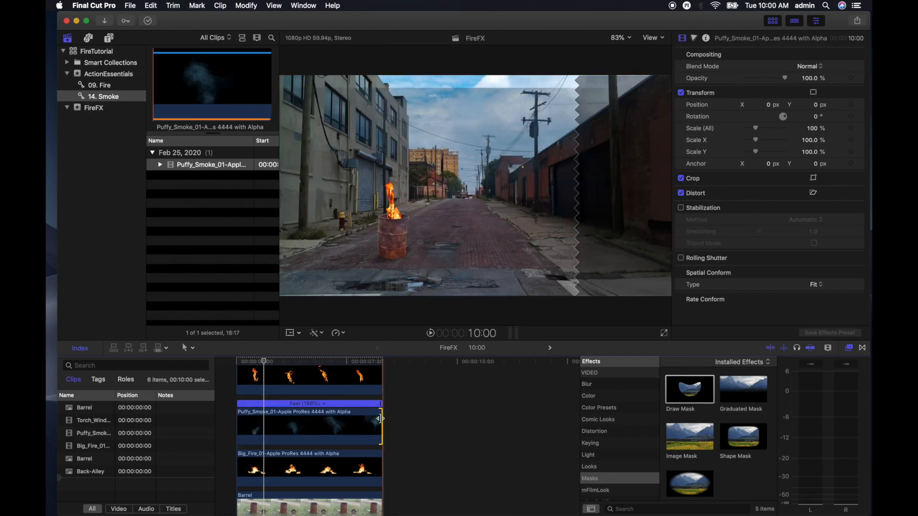
{"action": "left_click_drag", "start_coordinate": [264, 361], "coordinate": [232, 358]}
{"action": "key", "text": "space"}
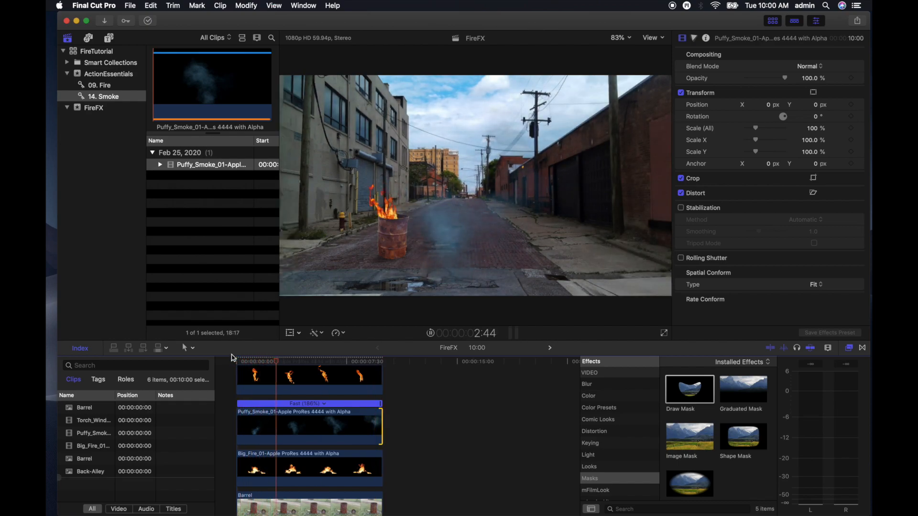
{"action": "key", "text": "space"}
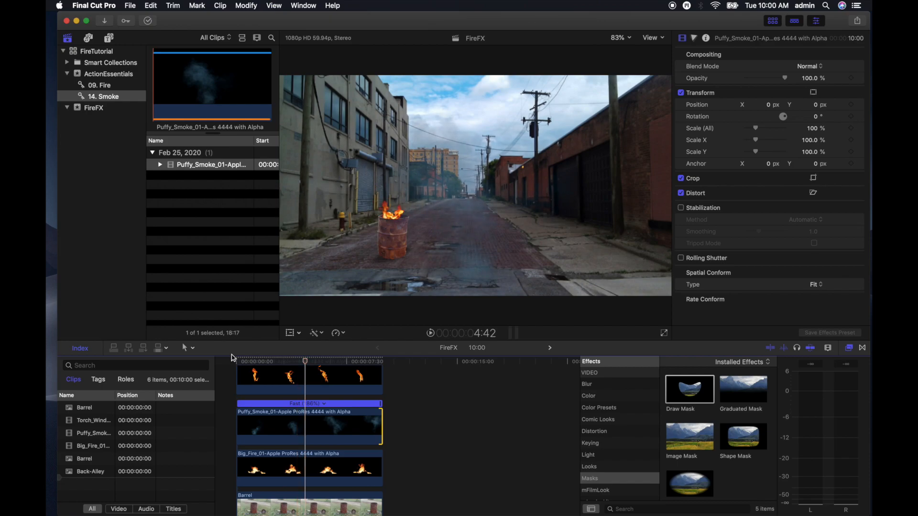
Step: Transform the smoke clip to sit above the barrel, with position -401.1, -51.5, X scale 24.69% and Y scale 38.98%
{"action": "left_click", "coordinate": [264, 420]}
{"action": "key", "text": "shift+t"}
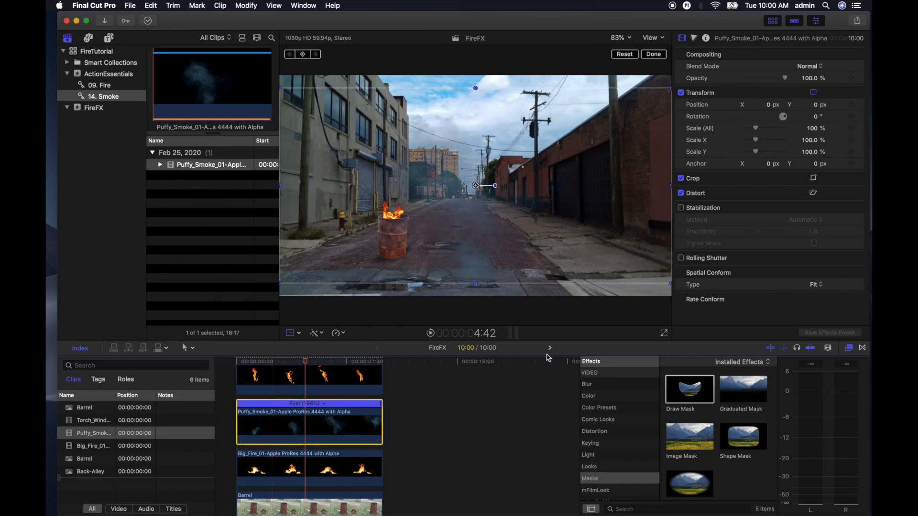
{"action": "left_click_drag", "start_coordinate": [669, 285], "coordinate": [417, 209]}
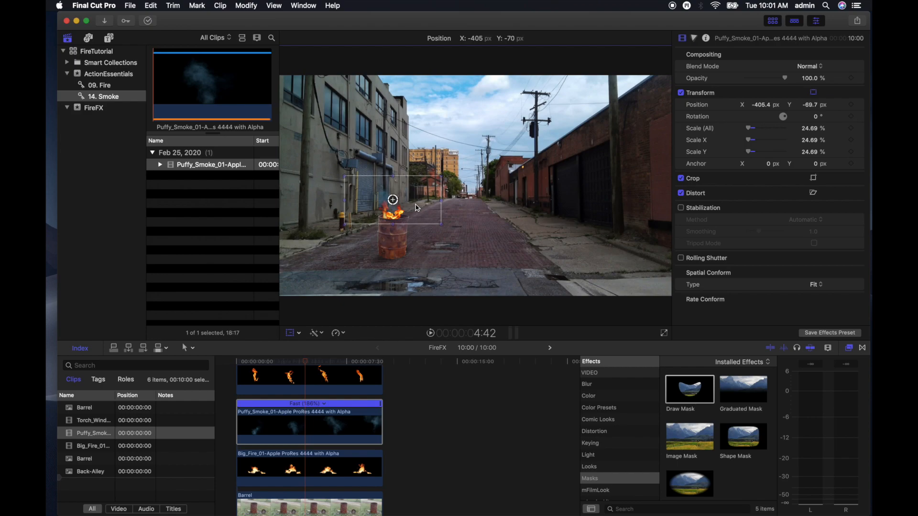
{"action": "left_click_drag", "start_coordinate": [418, 208], "coordinate": [417, 209]}
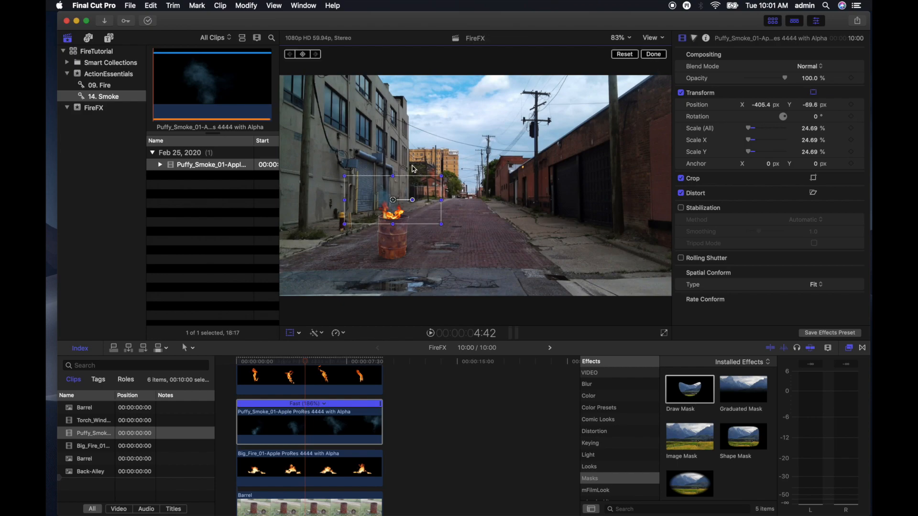
{"action": "left_click_drag", "start_coordinate": [395, 176], "coordinate": [397, 162]}
{"action": "left_click_drag", "start_coordinate": [433, 201], "coordinate": [435, 197]}
{"action": "left_click", "coordinate": [655, 54]}
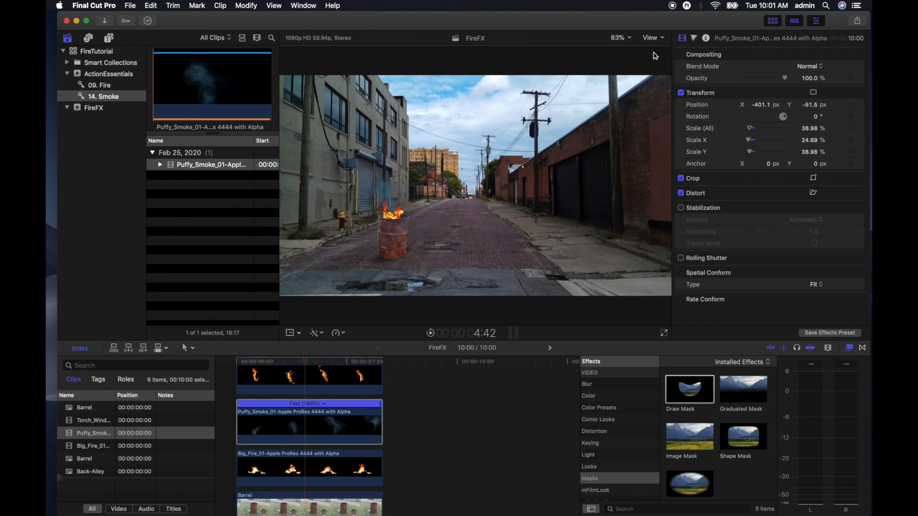
Step: Set the smoke clip's blend mode to Screen and check the smoke across the timeline
{"action": "left_click_drag", "start_coordinate": [271, 359], "coordinate": [311, 348]}
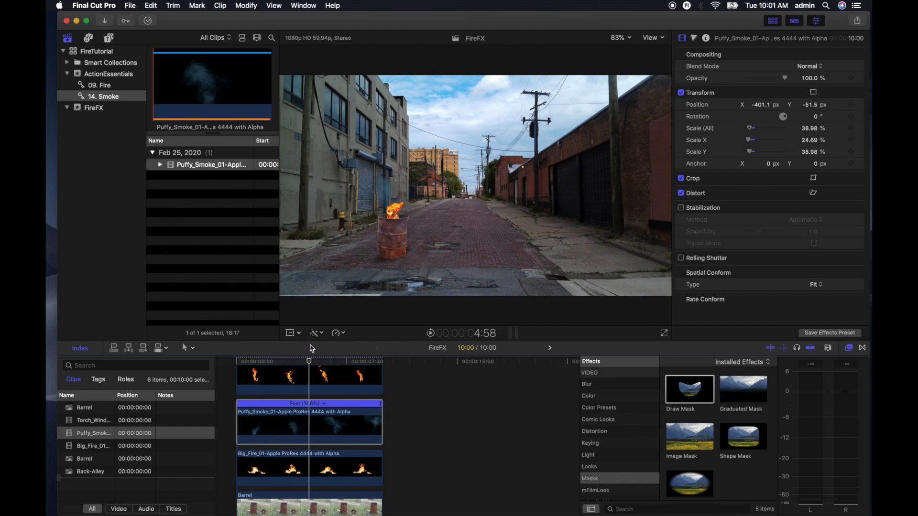
{"action": "left_click", "coordinate": [796, 67]}
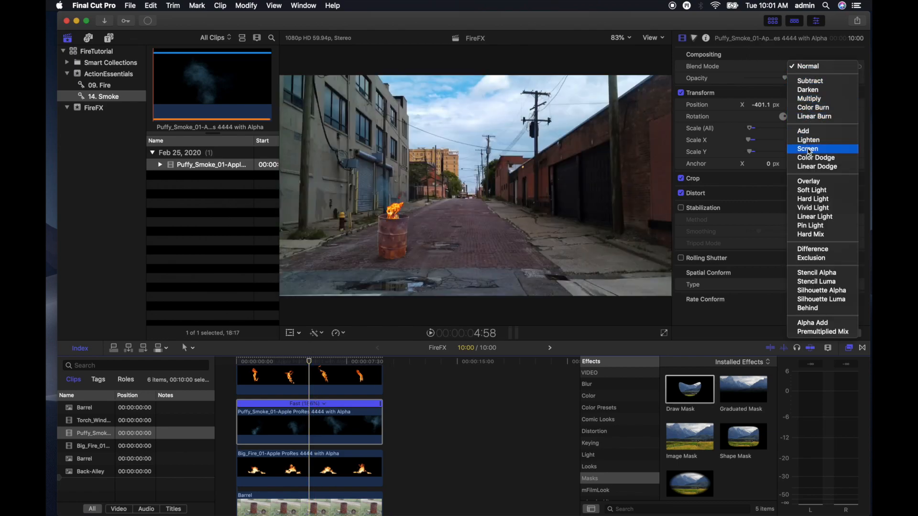
{"action": "left_click", "coordinate": [809, 149]}
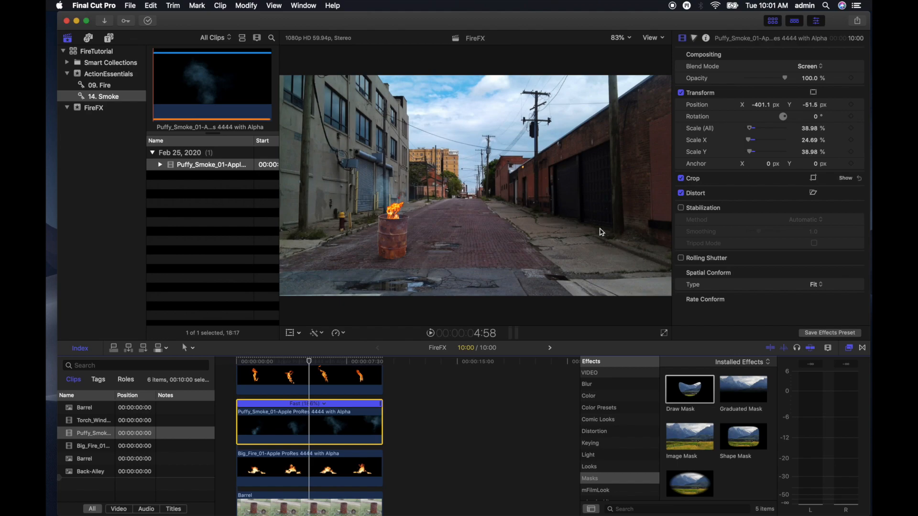
{"action": "left_click_drag", "start_coordinate": [309, 363], "coordinate": [369, 358]}
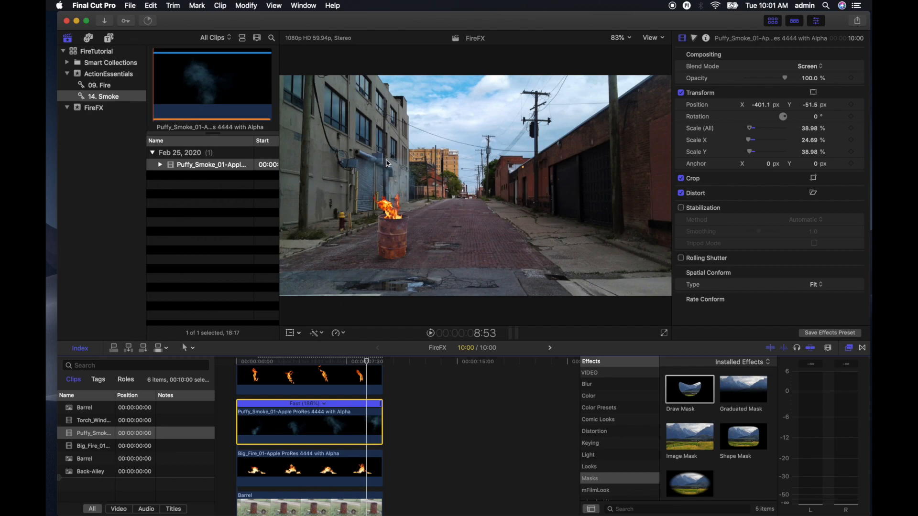
Step: Apply a Graduated Mask to the smoke clip, fading it from the barrel rim upward, and compare playback with the mask on and off
{"action": "left_click_drag", "start_coordinate": [744, 390], "coordinate": [328, 432]}
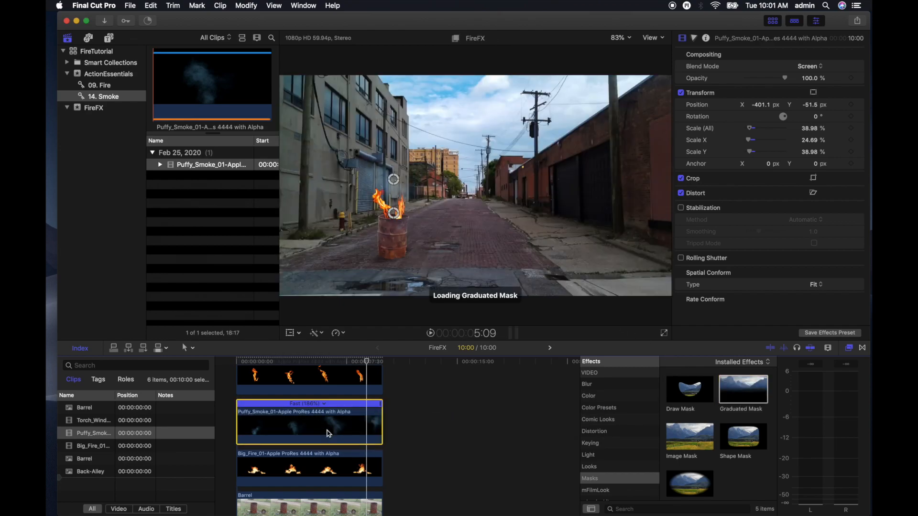
{"action": "left_click_drag", "start_coordinate": [394, 180], "coordinate": [392, 207]}
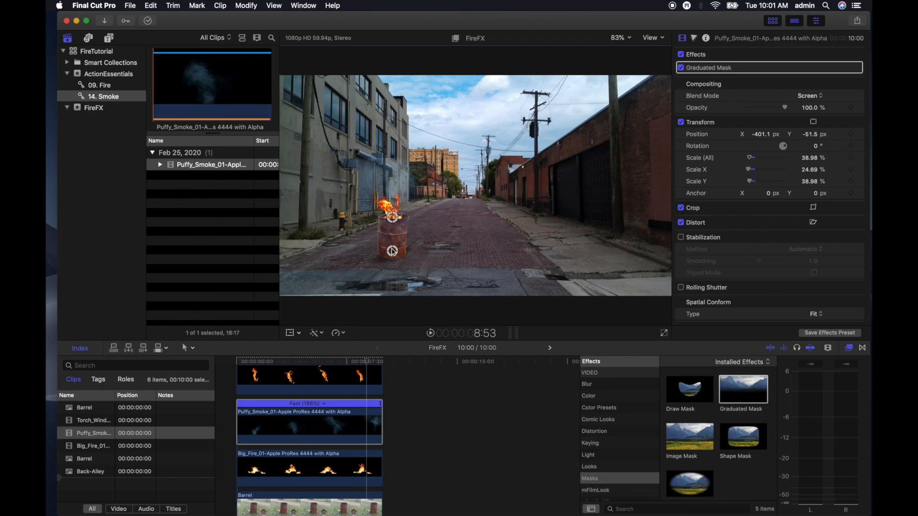
{"action": "left_click_drag", "start_coordinate": [434, 209], "coordinate": [404, 169]}
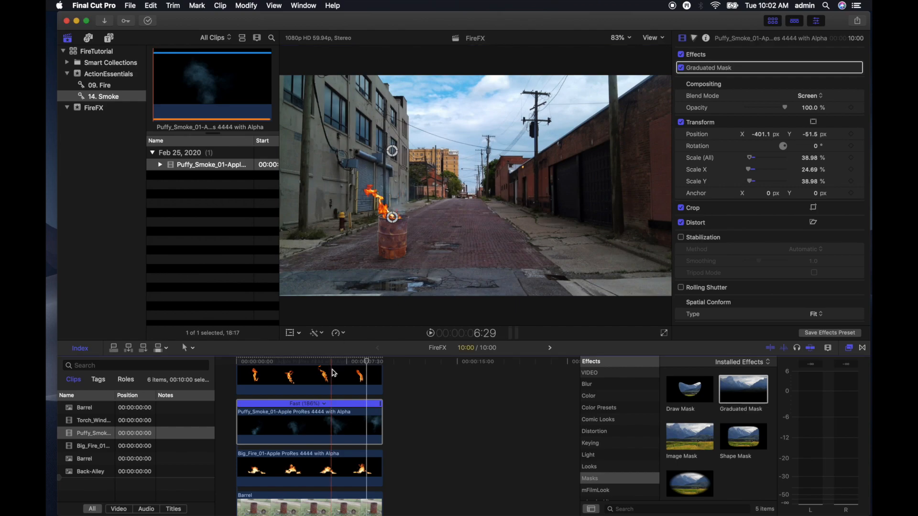
{"action": "left_click_drag", "start_coordinate": [347, 362], "coordinate": [233, 358]}
{"action": "key", "text": "space"}
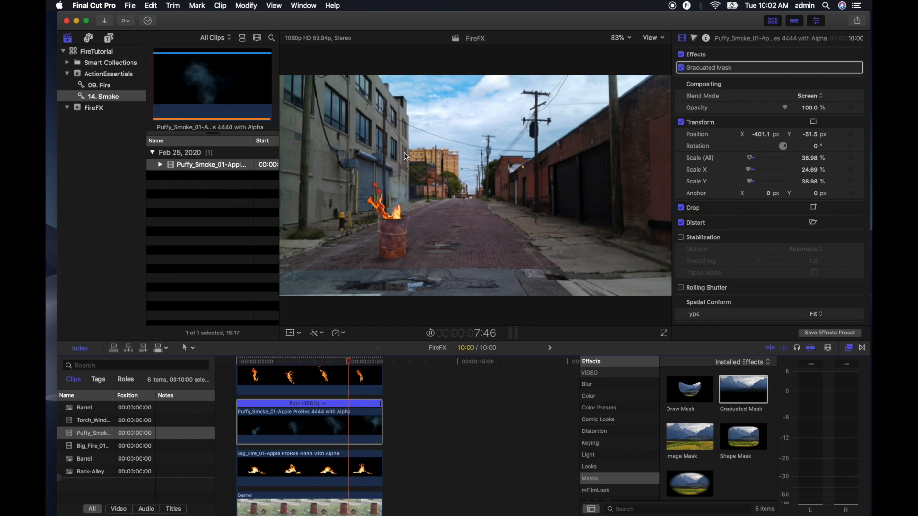
{"action": "key", "text": "space"}
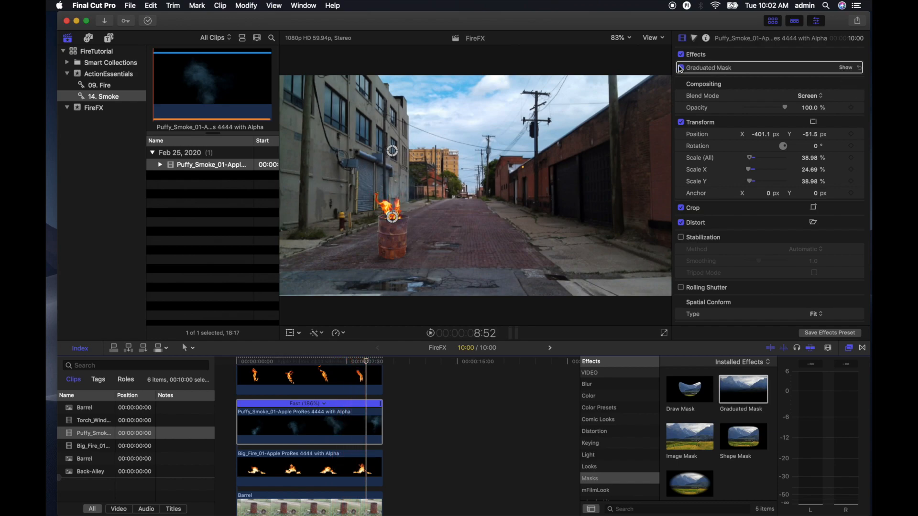
{"action": "left_click", "coordinate": [682, 68]}
{"action": "left_click", "coordinate": [243, 361]}
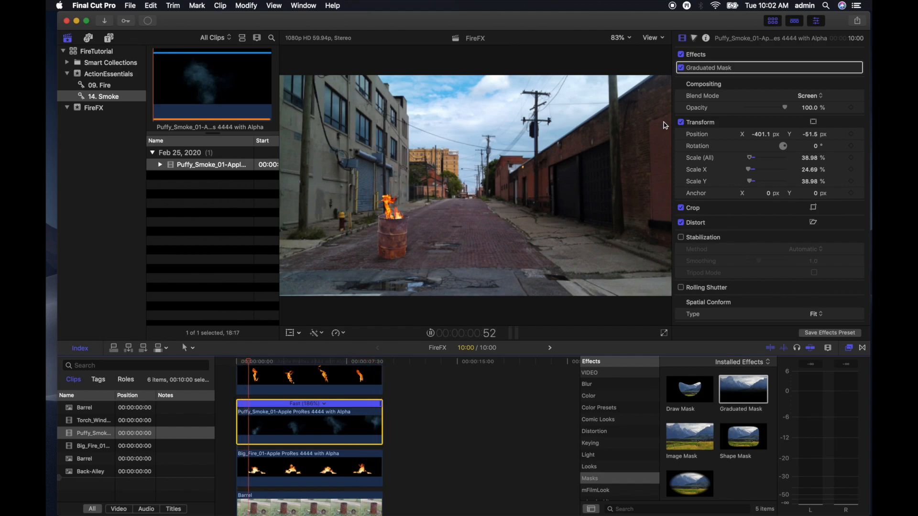
Step: Combine the torch, smoke and big fire clips into a new compound clip named Fire and play back the composite
{"action": "scroll", "coordinate": [400, 406], "scroll_direction": "up", "scroll_amount": 4}
{"action": "scroll", "coordinate": [402, 410], "scroll_direction": "down", "scroll_amount": 5}
{"action": "left_click_drag", "start_coordinate": [401, 475], "coordinate": [324, 378]}
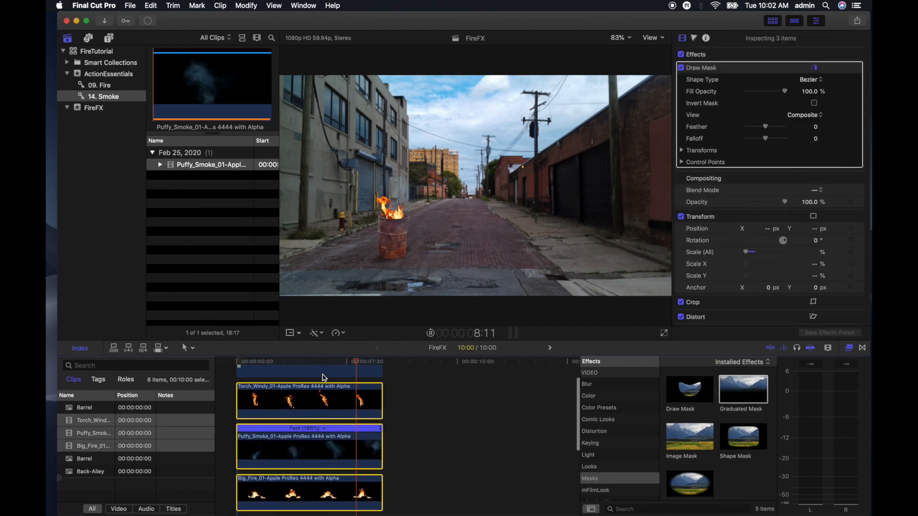
{"action": "right_click", "coordinate": [324, 377]}
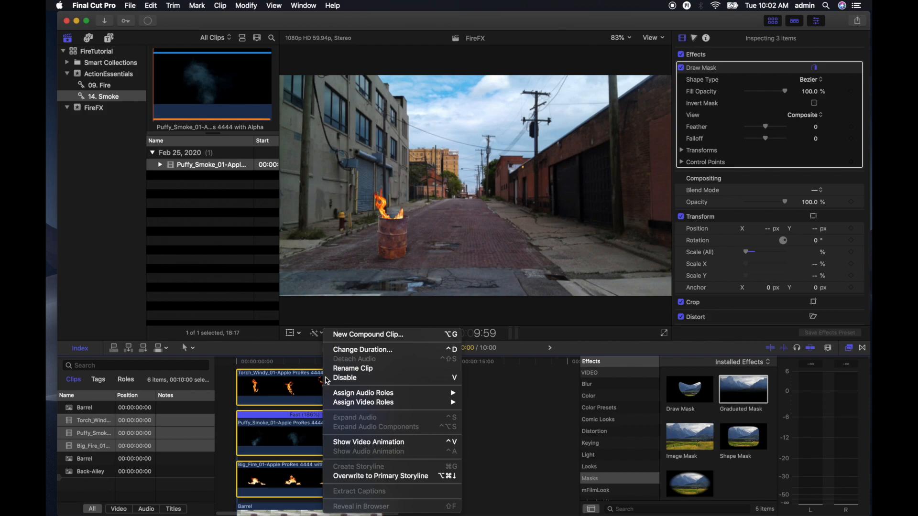
{"action": "left_click", "coordinate": [353, 334]}
{"action": "type", "text": "Fire"}
{"action": "key", "text": "Return"}
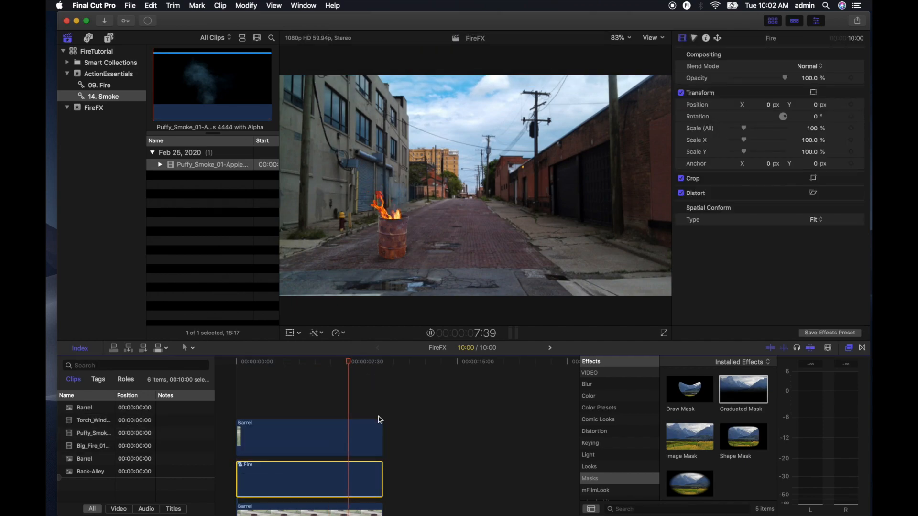
{"action": "left_click", "coordinate": [354, 370]}
{"action": "key", "text": "space"}
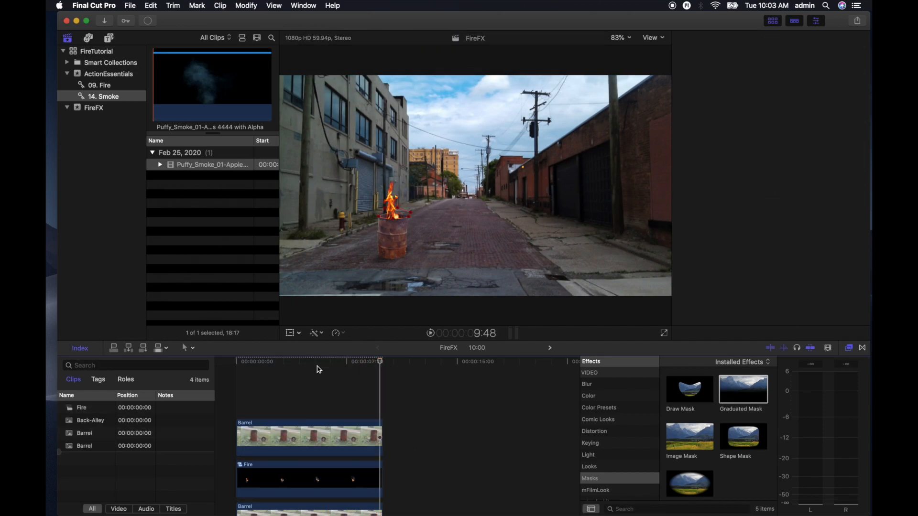
Step: Duplicate the Fire clip above the top barrel layer and flip it into the puddle: position 16.6, -516.2, rotation 10.9°, Y scale -86.79%
{"action": "left_click", "coordinate": [297, 437]}
{"action": "left_click_drag", "start_coordinate": [339, 478], "coordinate": [336, 366]}
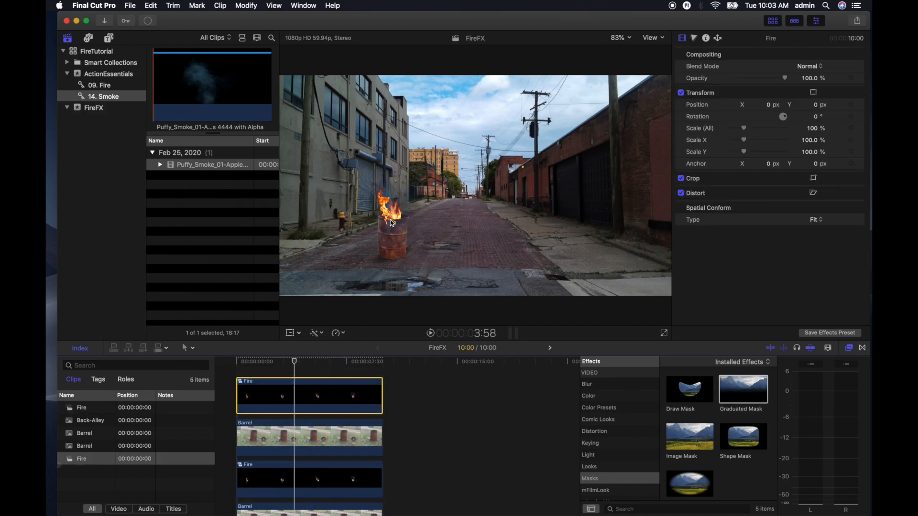
{"action": "key", "text": "shift+t"}
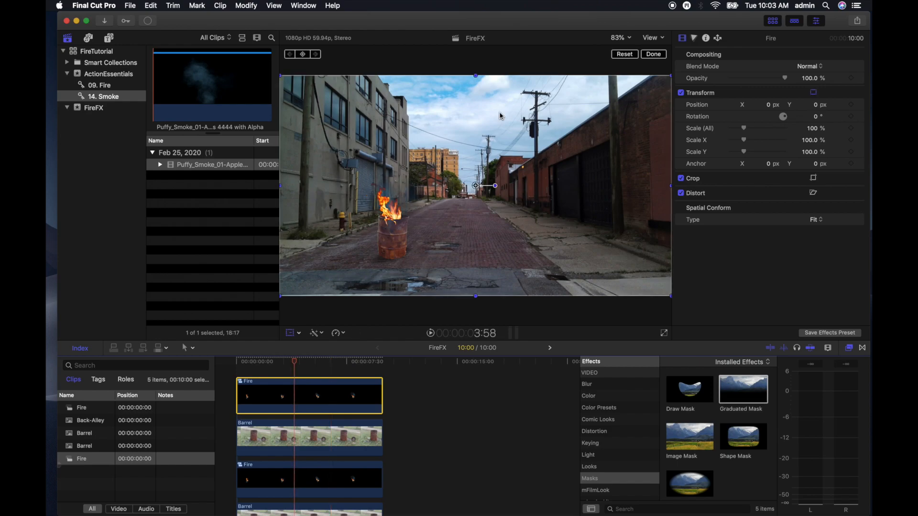
{"action": "left_click_drag", "start_coordinate": [476, 76], "coordinate": [466, 275]}
{"action": "left_click_drag", "start_coordinate": [499, 140], "coordinate": [495, 250]}
{"action": "left_click_drag", "start_coordinate": [496, 252], "coordinate": [497, 249]}
{"action": "left_click_drag", "start_coordinate": [477, 214], "coordinate": [477, 238]}
{"action": "left_click_drag", "start_coordinate": [495, 303], "coordinate": [495, 299]}
{"action": "left_click_drag", "start_coordinate": [501, 266], "coordinate": [507, 258]}
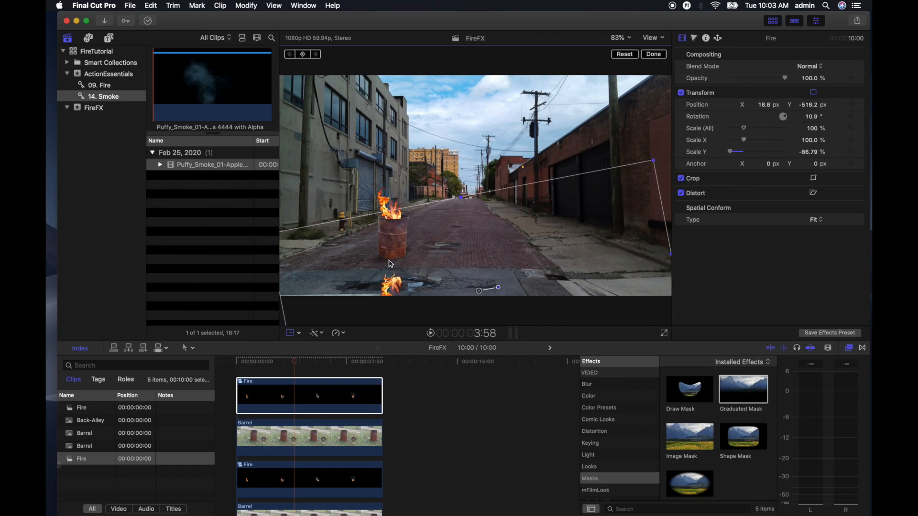
{"action": "left_click", "coordinate": [654, 54]}
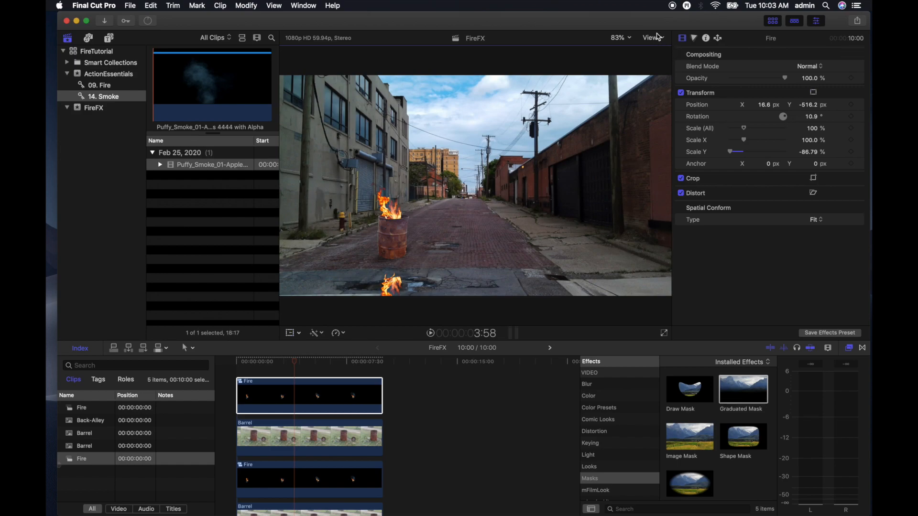
Step: Apply a Draw Mask to the flipped Fire clip and trace a closed outline around the puddle in front of the barrel
{"action": "left_click", "coordinate": [659, 37]}
{"action": "left_click", "coordinate": [631, 117]}
{"action": "left_click_drag", "start_coordinate": [653, 186], "coordinate": [650, 201]}
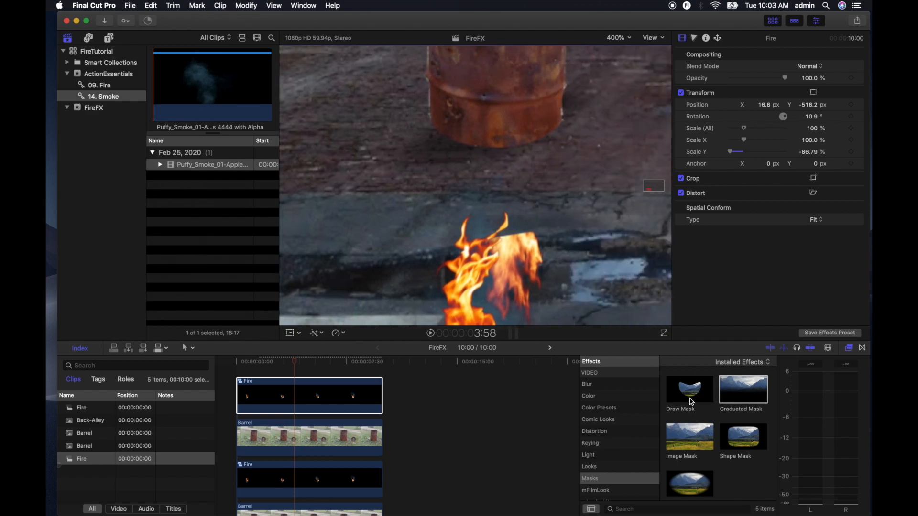
{"action": "mouse_move", "coordinate": [692, 402]}
{"action": "left_mouse_down"}
{"action": "mouse_move", "coordinate": [597, 382]}
{"action": "mouse_move", "coordinate": [340, 400]}
{"action": "left_mouse_up"}
{"action": "left_click", "coordinate": [366, 298]}
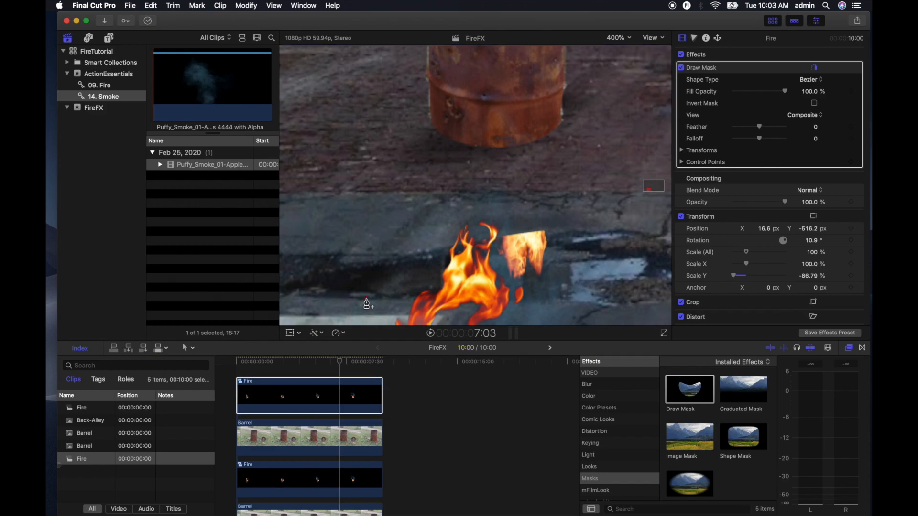
{"action": "left_click_drag", "start_coordinate": [516, 302], "coordinate": [540, 304]}
{"action": "left_click", "coordinate": [584, 298]}
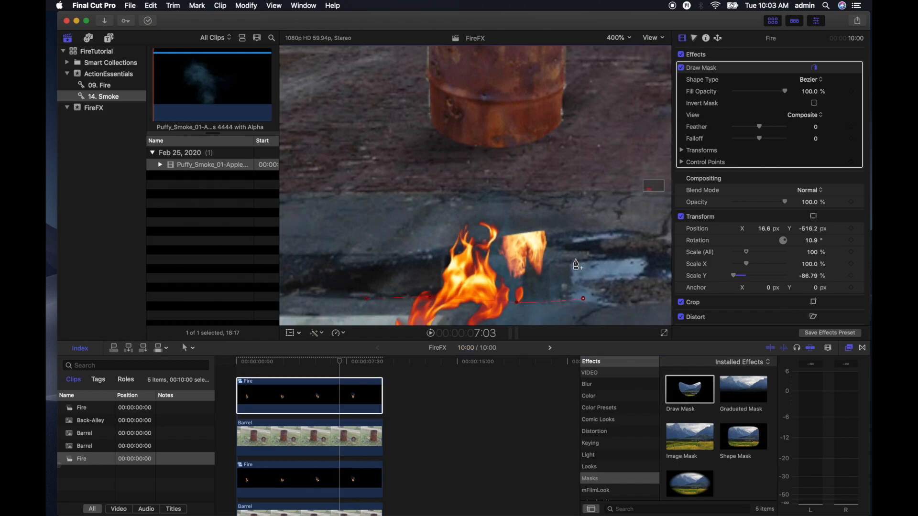
{"action": "left_click", "coordinate": [570, 261]}
{"action": "left_click_drag", "start_coordinate": [477, 265], "coordinate": [488, 248]}
{"action": "left_click", "coordinate": [431, 257]}
{"action": "left_click", "coordinate": [372, 273]}
{"action": "left_click", "coordinate": [367, 298]}
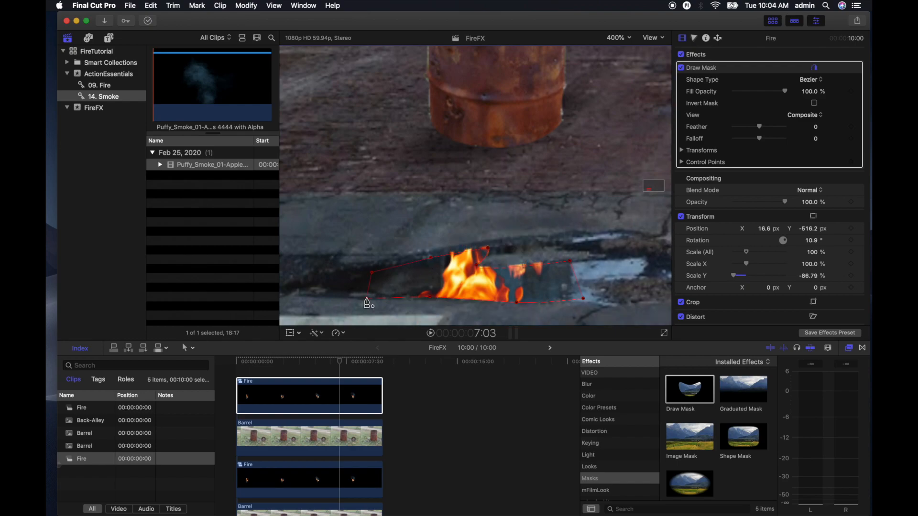
Step: Refine the mask points along the puddle's edges and play back the fire reflection at full-frame view
{"action": "mouse_move", "coordinate": [476, 267]}
{"action": "left_mouse_down"}
{"action": "mouse_move", "coordinate": [432, 271]}
{"action": "mouse_move", "coordinate": [503, 252]}
{"action": "left_mouse_up"}
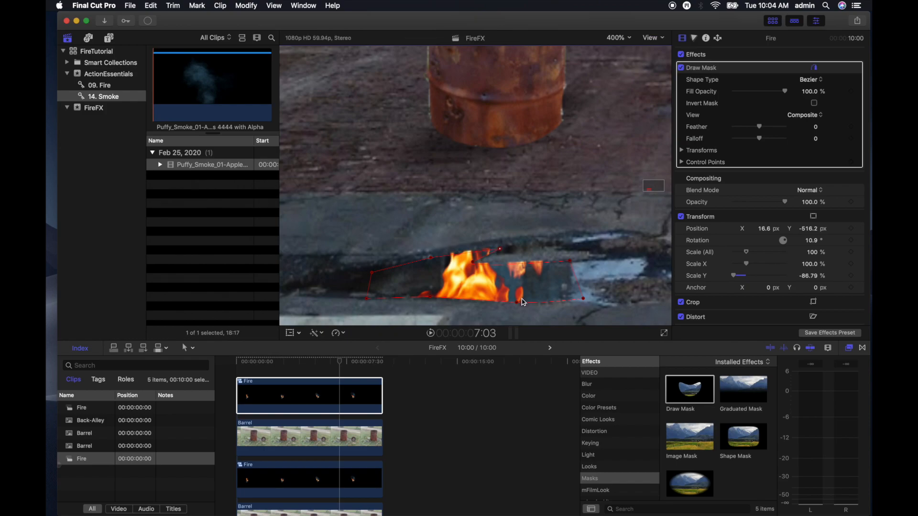
{"action": "left_click_drag", "start_coordinate": [516, 303], "coordinate": [518, 300]}
{"action": "left_click_drag", "start_coordinate": [367, 299], "coordinate": [366, 295]}
{"action": "left_click", "coordinate": [339, 370]}
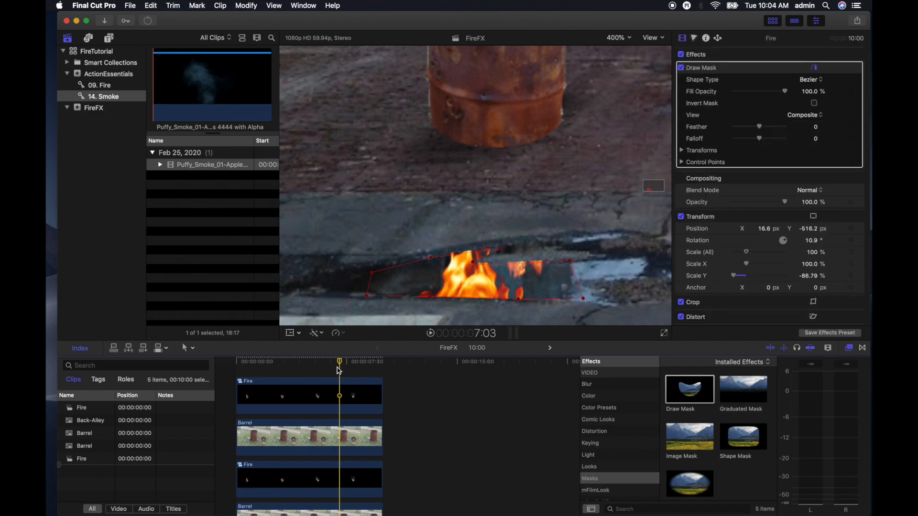
{"action": "left_click", "coordinate": [620, 38]}
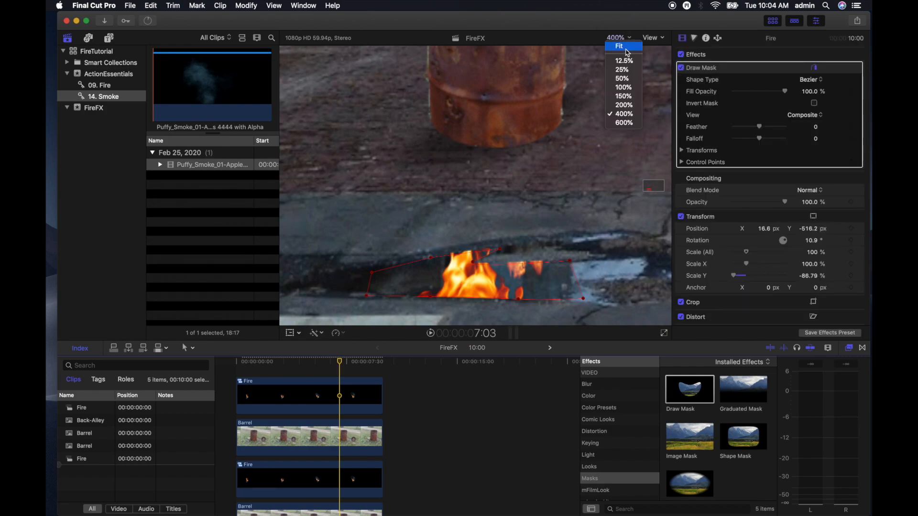
{"action": "left_click", "coordinate": [627, 53]}
{"action": "left_click_drag", "start_coordinate": [290, 361], "coordinate": [217, 348]}
{"action": "key", "text": "space"}
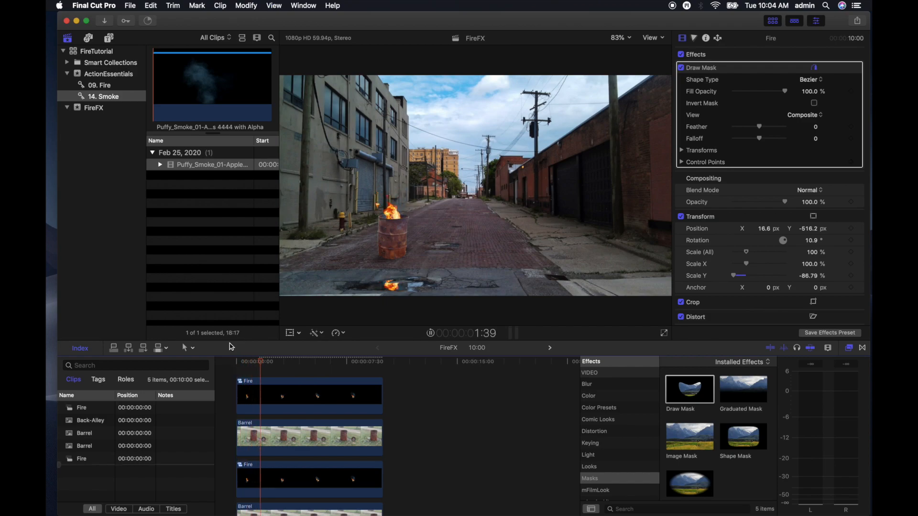
{"action": "key", "text": "space"}
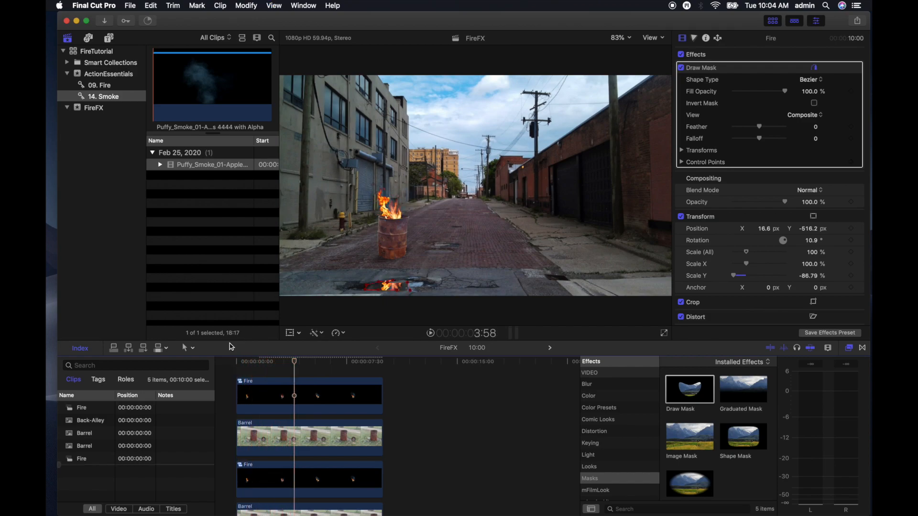
Step: Apply a Gaussian blur to the reflected Fire clip, place it before the Draw Mask and set its amount to 3.56
{"action": "left_click", "coordinate": [268, 403]}
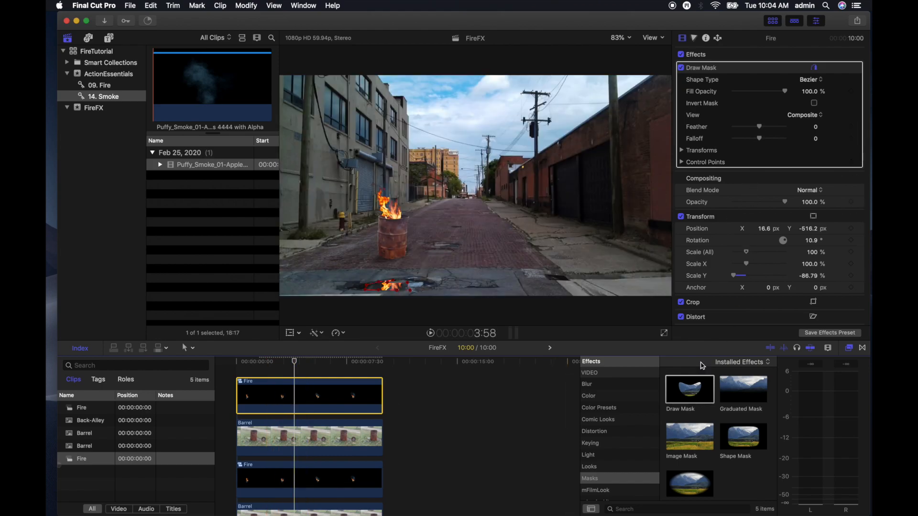
{"action": "scroll", "coordinate": [593, 452], "scroll_direction": "up", "scroll_amount": 3}
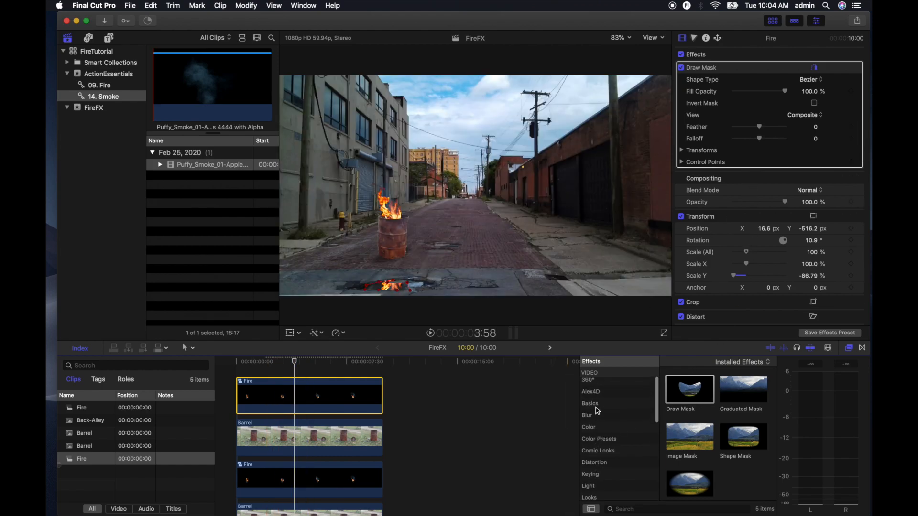
{"action": "left_click", "coordinate": [598, 415]}
{"action": "left_click_drag", "start_coordinate": [693, 436], "coordinate": [313, 390]}
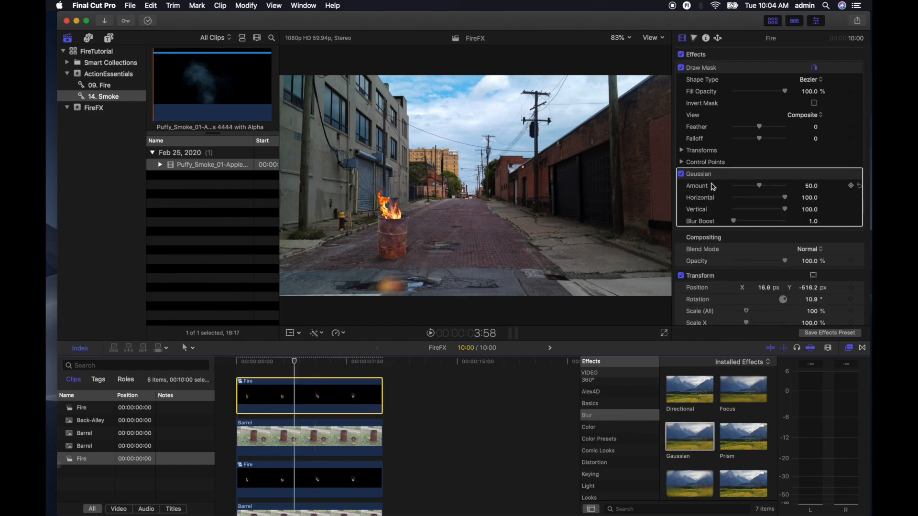
{"action": "left_click_drag", "start_coordinate": [706, 175], "coordinate": [710, 75]}
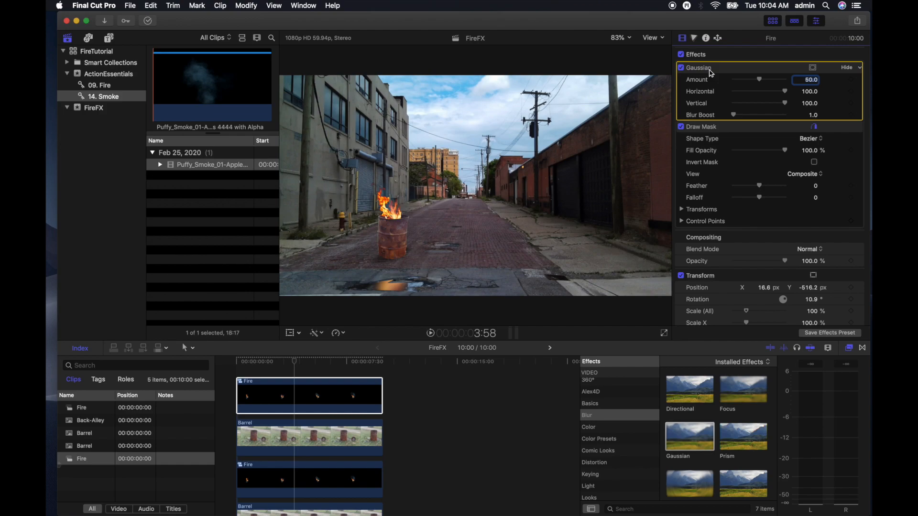
{"action": "left_click_drag", "start_coordinate": [759, 80], "coordinate": [733, 83]}
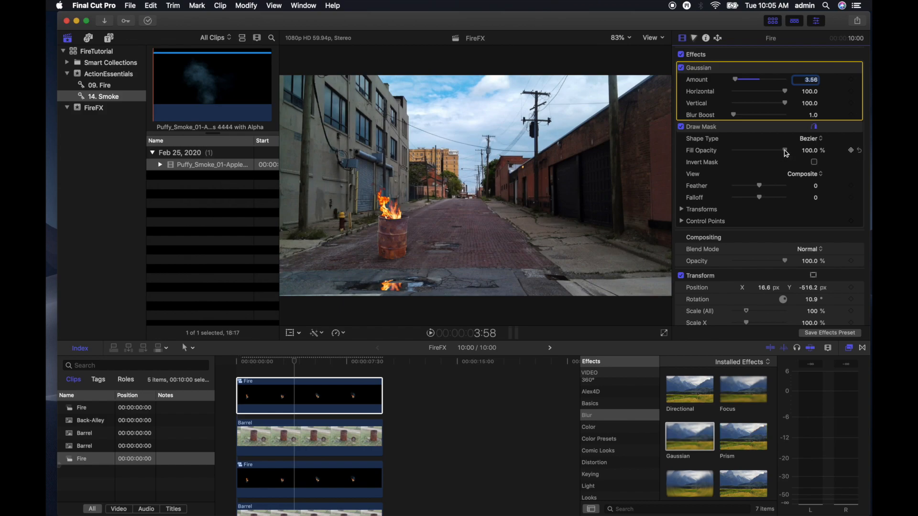
Step: Lower the Draw Mask's fill opacity to 52.01% and play back the softened reflection
{"action": "left_click_drag", "start_coordinate": [784, 150], "coordinate": [758, 151]}
{"action": "key", "text": "space"}
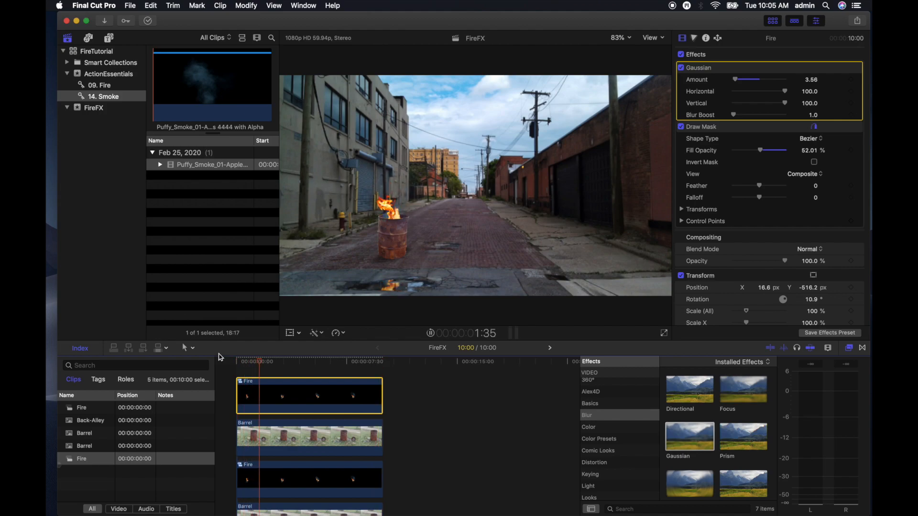
{"action": "key", "text": "space"}
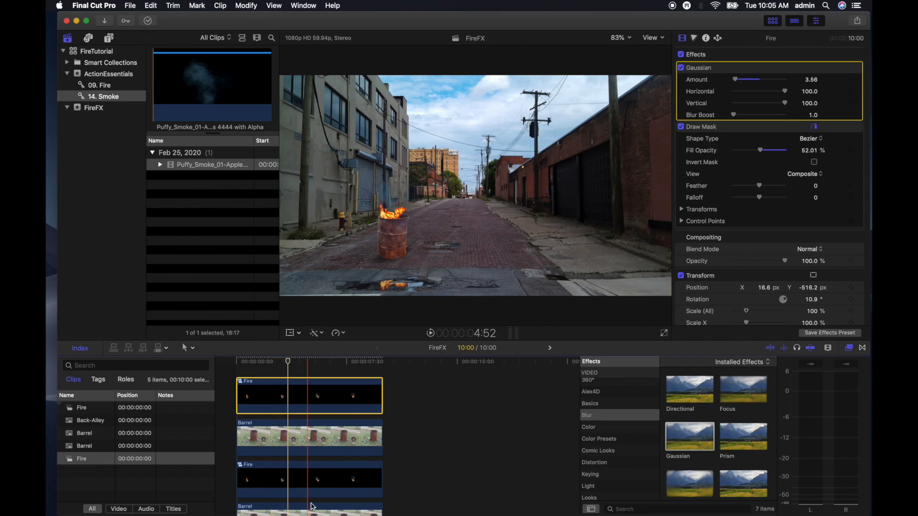
Step: Combine all the timeline clips, including Back-Alley and both barrels, into a compound clip named Barrel Burn
{"action": "scroll", "coordinate": [317, 447], "scroll_direction": "up", "scroll_amount": 2}
{"action": "left_click_drag", "start_coordinate": [333, 457], "coordinate": [272, 514]}
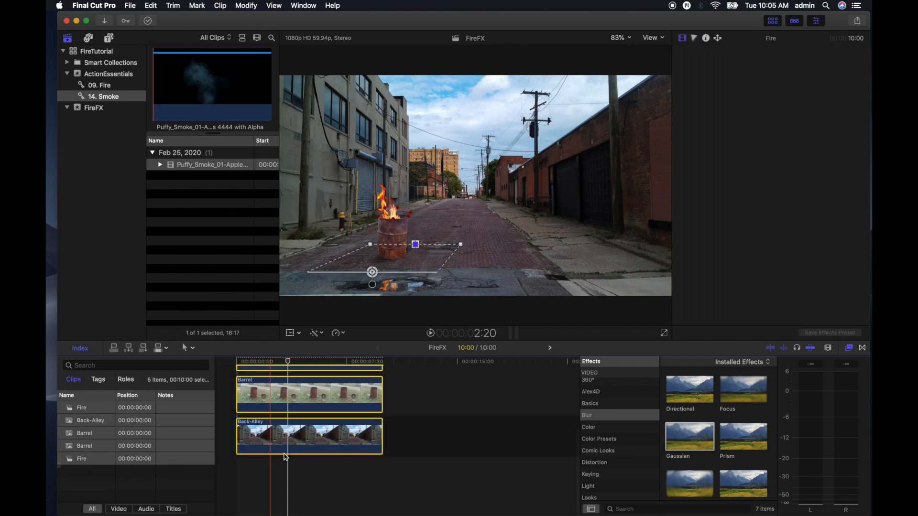
{"action": "right_click", "coordinate": [288, 438]}
{"action": "left_click", "coordinate": [338, 371]}
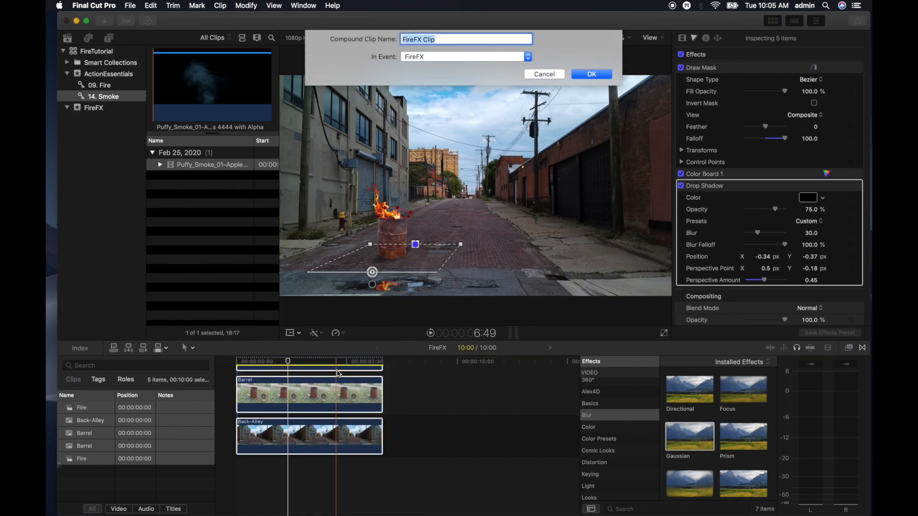
{"action": "type", "text": "Barrel Burn"}
{"action": "key", "text": "Return"}
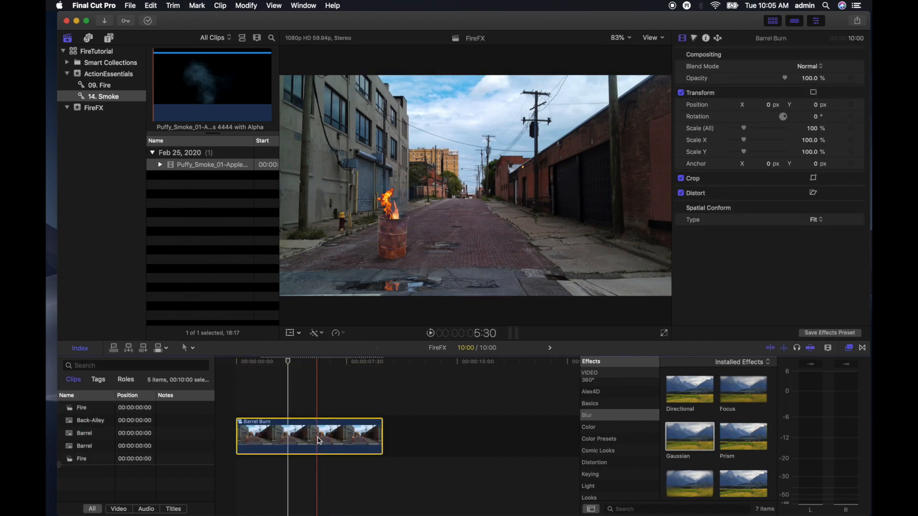
Step: Apply the Combat look to the Barrel Burn clip, set its amount to 92.64 and play back the graded scene
{"action": "scroll", "coordinate": [587, 451], "scroll_direction": "down", "scroll_amount": 2}
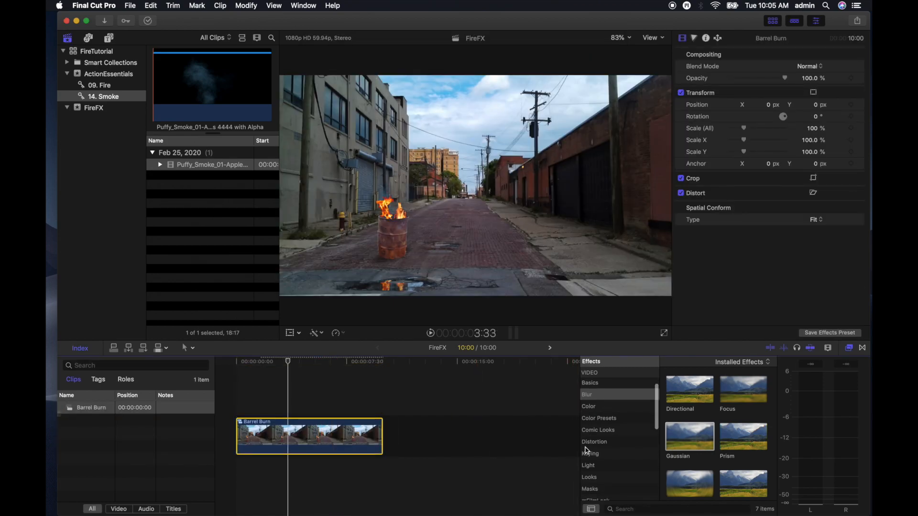
{"action": "left_click", "coordinate": [591, 475]}
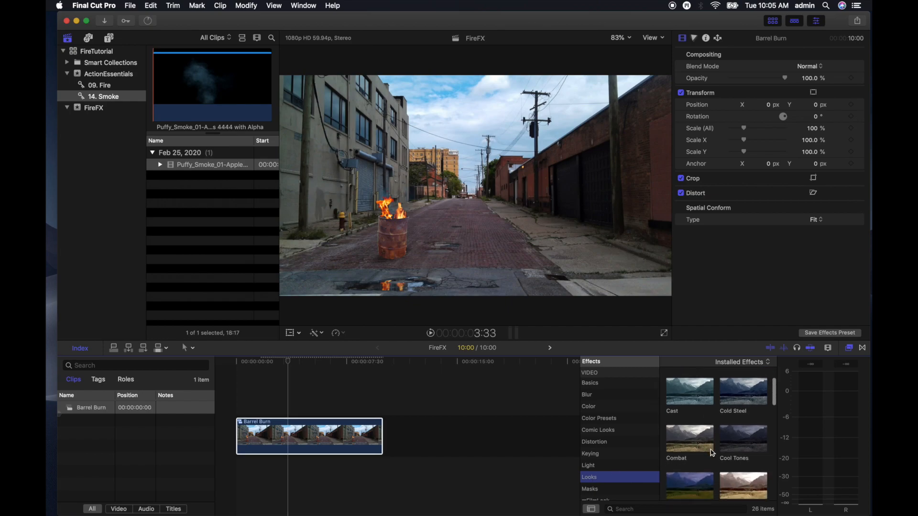
{"action": "left_click_drag", "start_coordinate": [694, 447], "coordinate": [347, 445]}
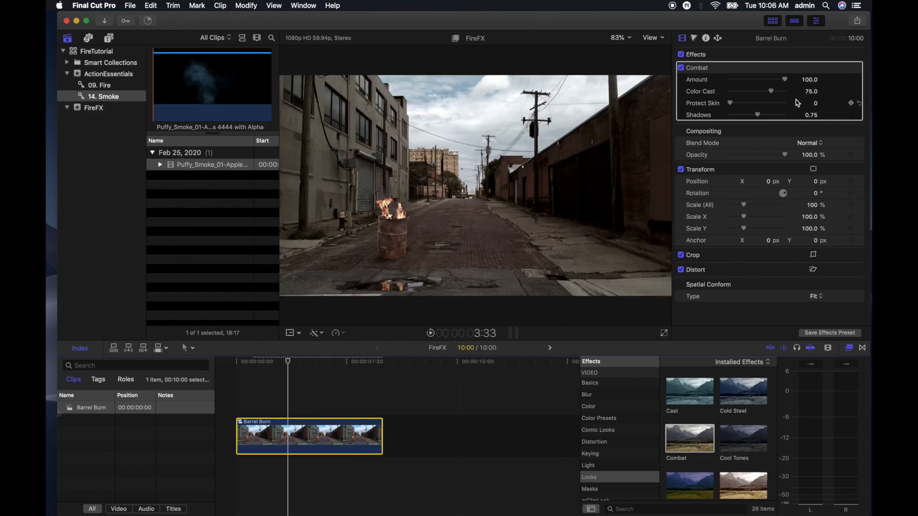
{"action": "left_click_drag", "start_coordinate": [784, 80], "coordinate": [783, 81]}
{"action": "left_click_drag", "start_coordinate": [287, 363], "coordinate": [243, 363]}
{"action": "key", "text": "space"}
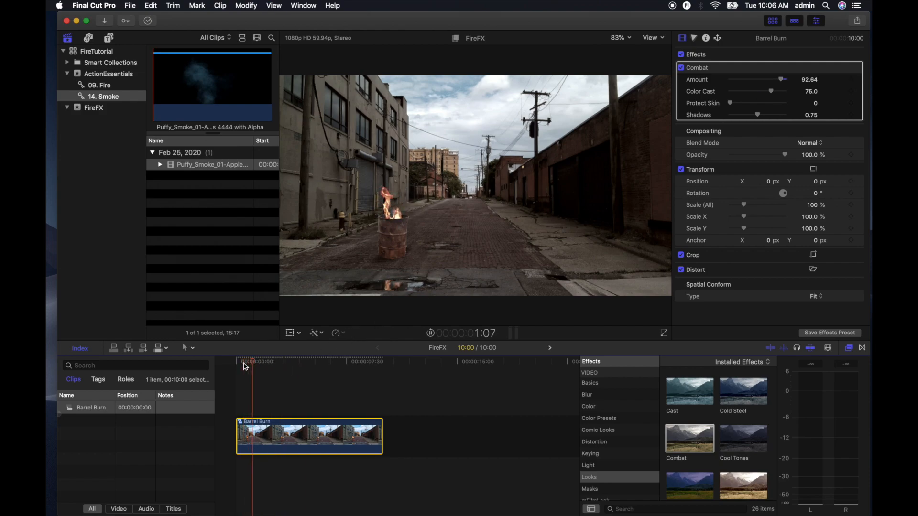
{"action": "key", "text": "space"}
Step: Search all effects for "hand", apply the Handheld effect to the Barrel Burn clip and play back the camera shake
{"action": "scroll", "coordinate": [616, 431], "scroll_direction": "up", "scroll_amount": 3}
{"action": "left_click", "coordinate": [615, 374]}
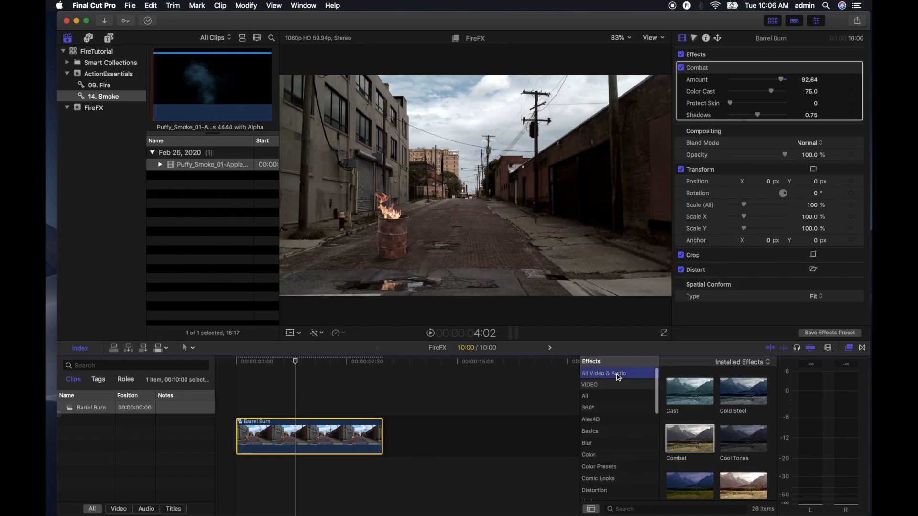
{"action": "left_click", "coordinate": [641, 510]}
{"action": "type", "text": "hand"}
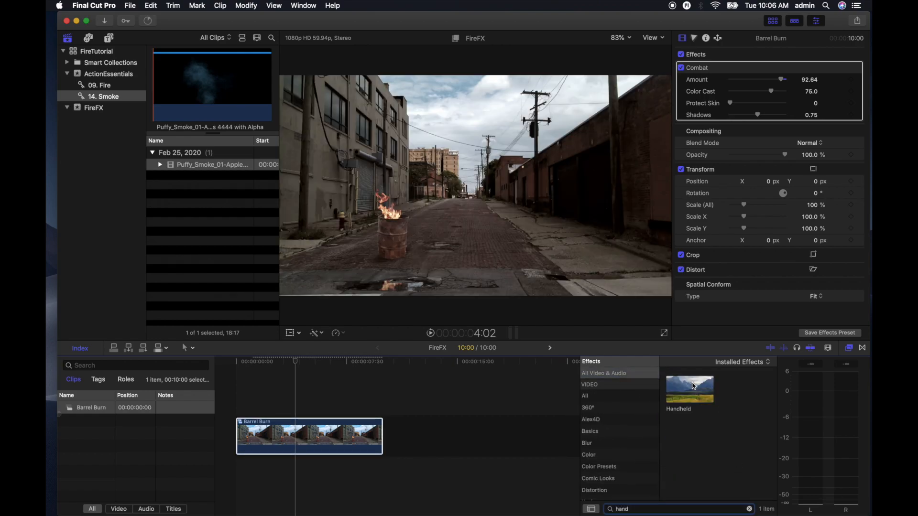
{"action": "mouse_move", "coordinate": [694, 386]}
{"action": "left_mouse_down"}
{"action": "mouse_move", "coordinate": [600, 406]}
{"action": "mouse_move", "coordinate": [342, 430]}
{"action": "left_mouse_up"}
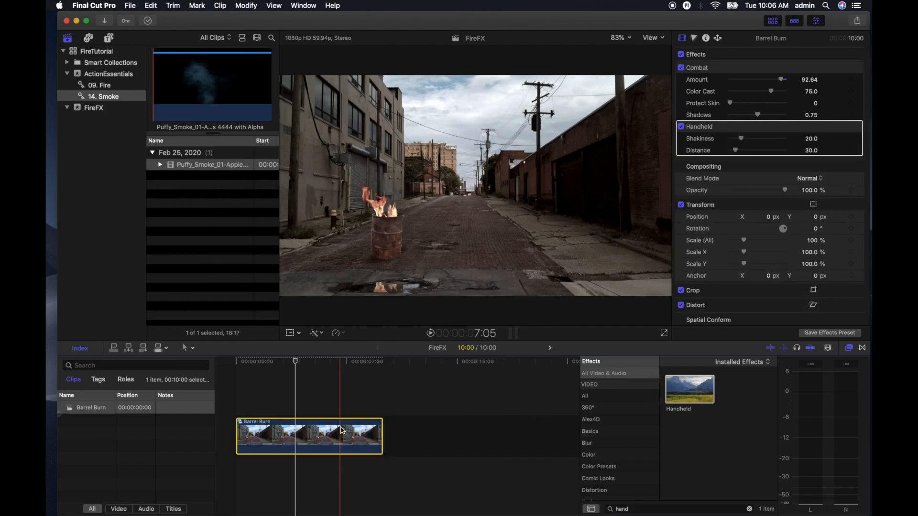
{"action": "key", "text": "space"}
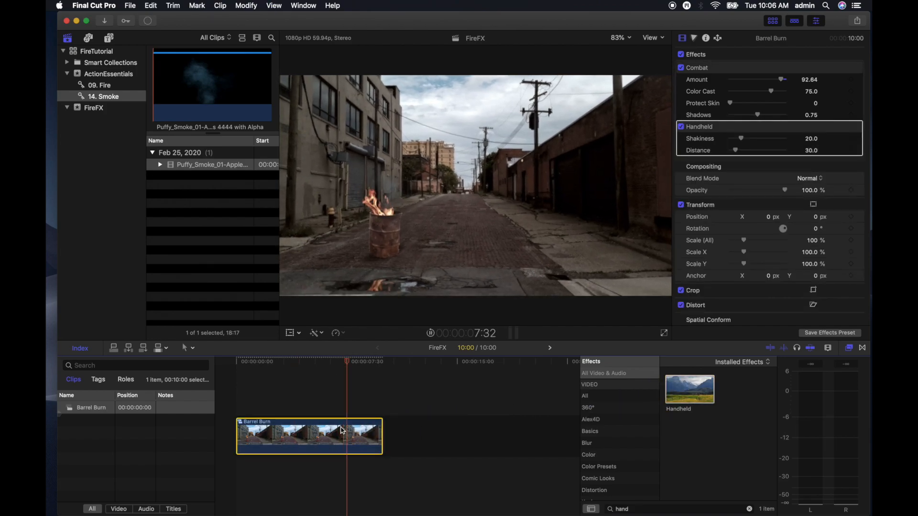
Step: Reduce the Handheld effect's Shakiness to 3.07 and Distance to 10.25, and play back the gentler shake from the start
{"action": "key", "text": "space"}
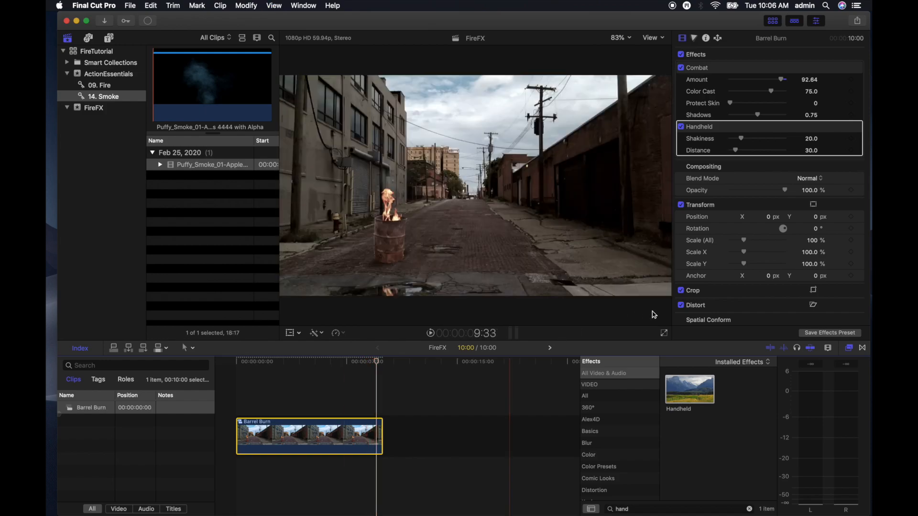
{"action": "left_click_drag", "start_coordinate": [741, 139], "coordinate": [732, 144]}
{"action": "key", "text": "space"}
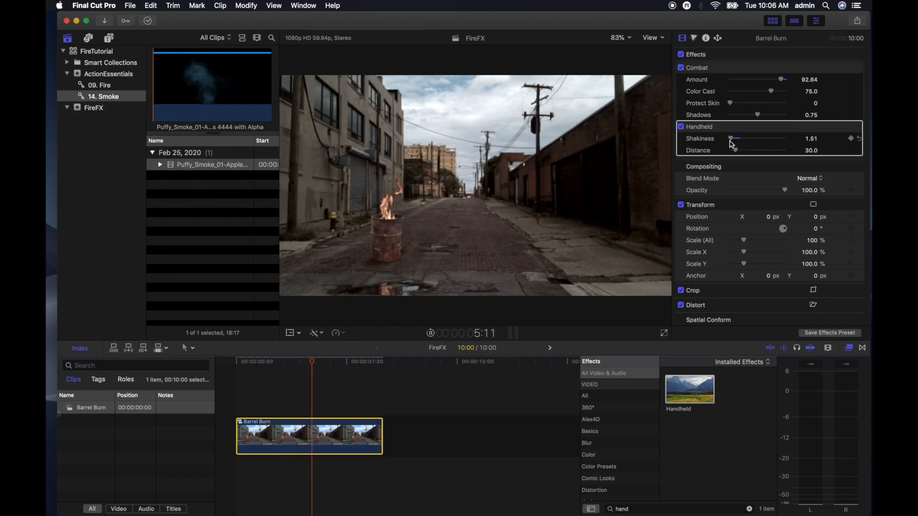
{"action": "key", "text": "space"}
{"action": "left_click_drag", "start_coordinate": [735, 150], "coordinate": [734, 143]}
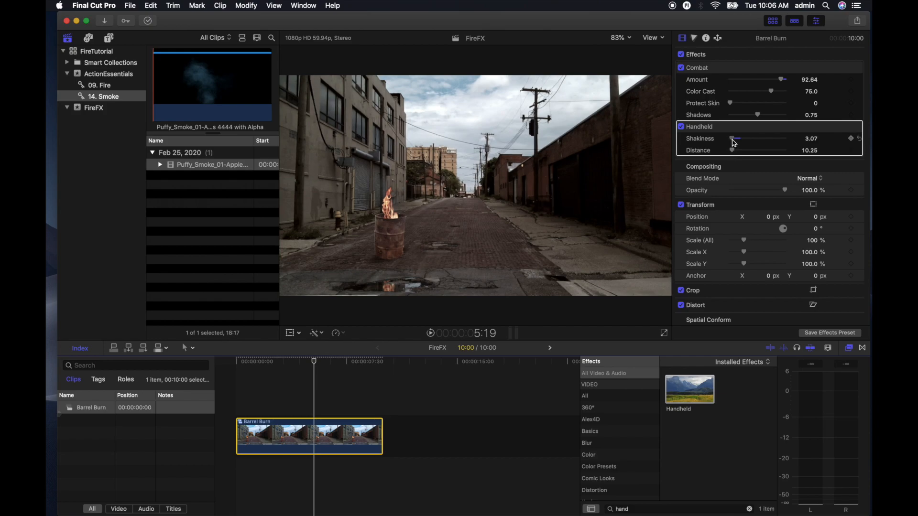
{"action": "key", "text": "space"}
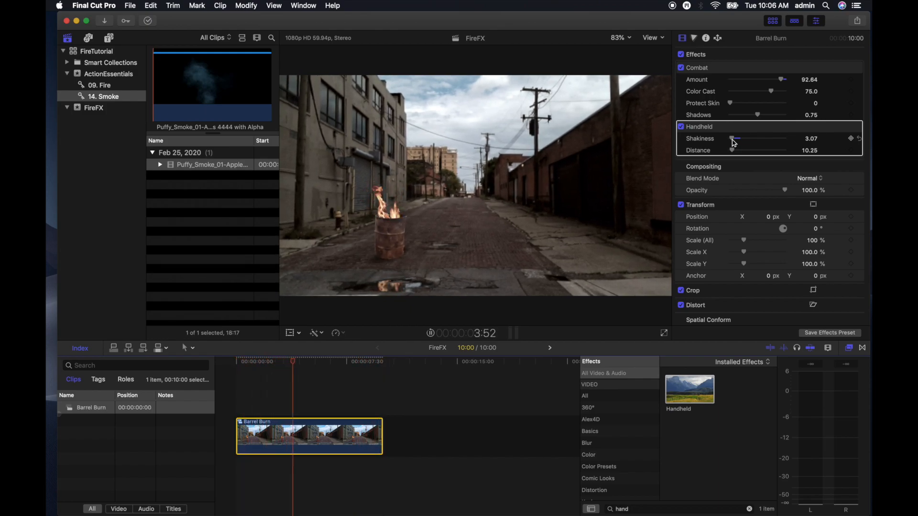
{"action": "key", "text": "space"}
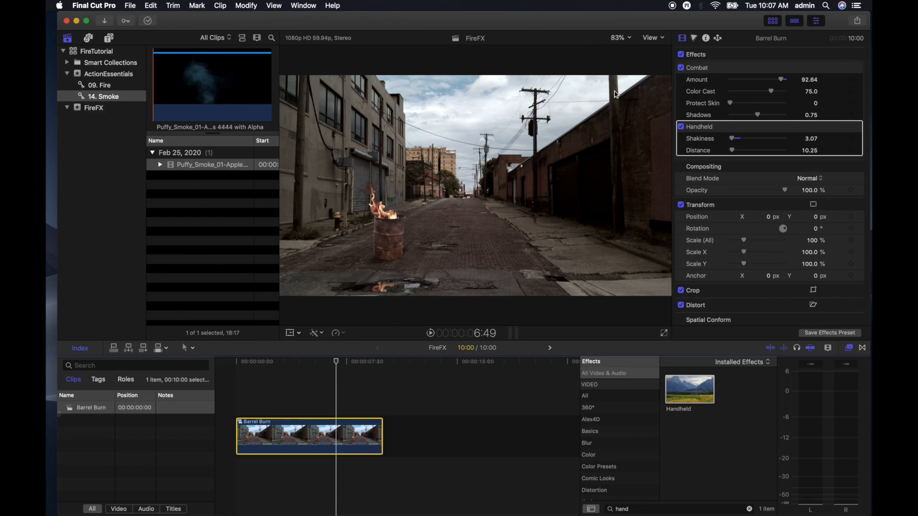
{"action": "left_click_drag", "start_coordinate": [336, 363], "coordinate": [235, 366]}
{"action": "key", "text": "space"}
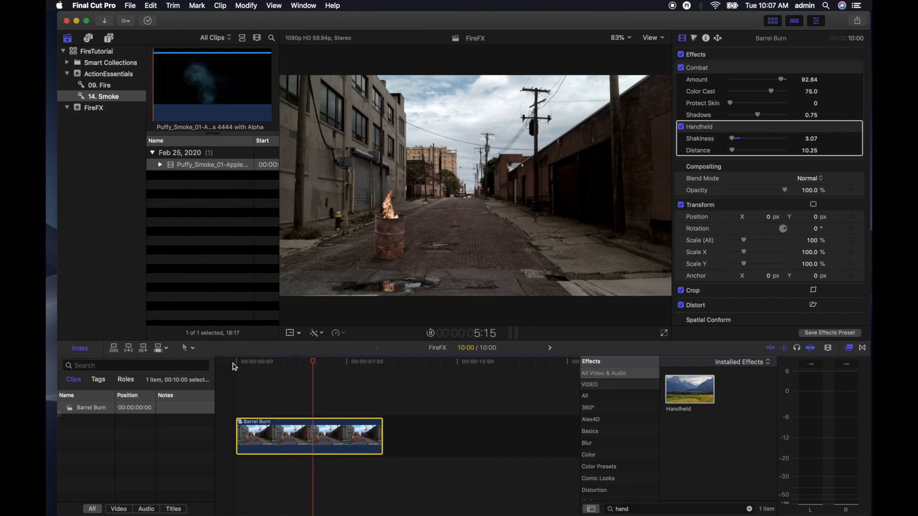
{"action": "key", "text": "space"}
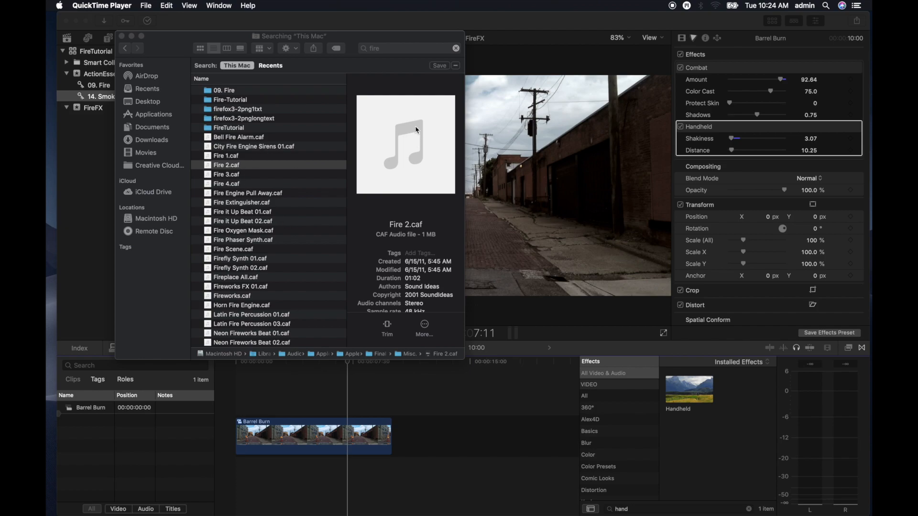
Step: Preview the Fire 2.caf sound in Finder and add it to the timeline beneath the start of the Barrel Burn clip
{"action": "left_click_drag", "start_coordinate": [392, 43], "coordinate": [429, 44]}
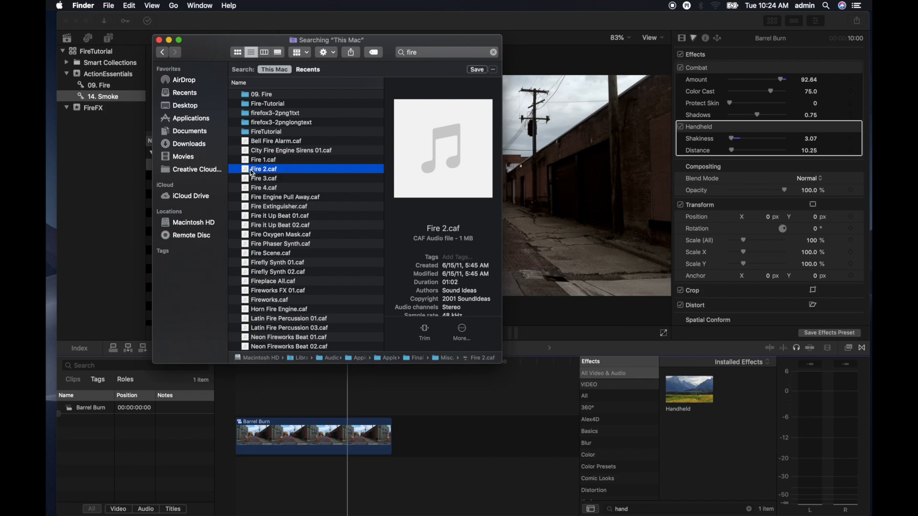
{"action": "key", "text": "space"}
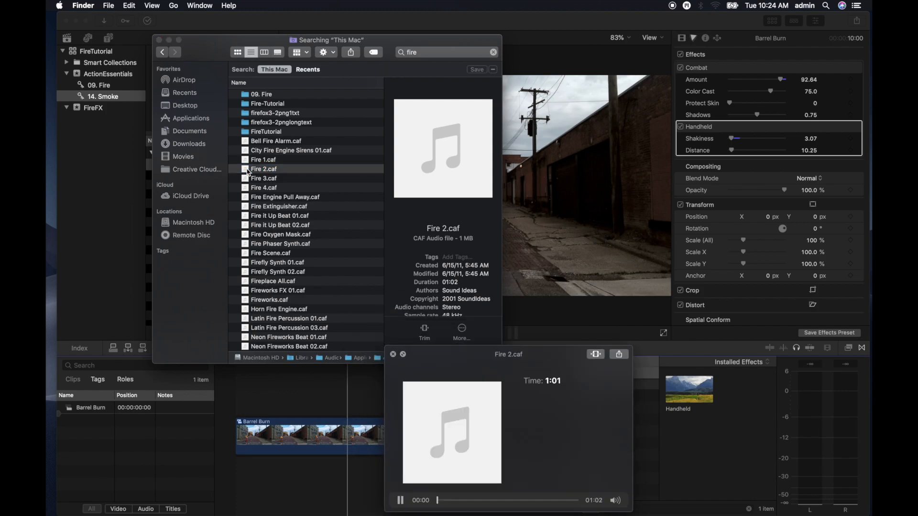
{"action": "left_click_drag", "start_coordinate": [420, 358], "coordinate": [375, 232]}
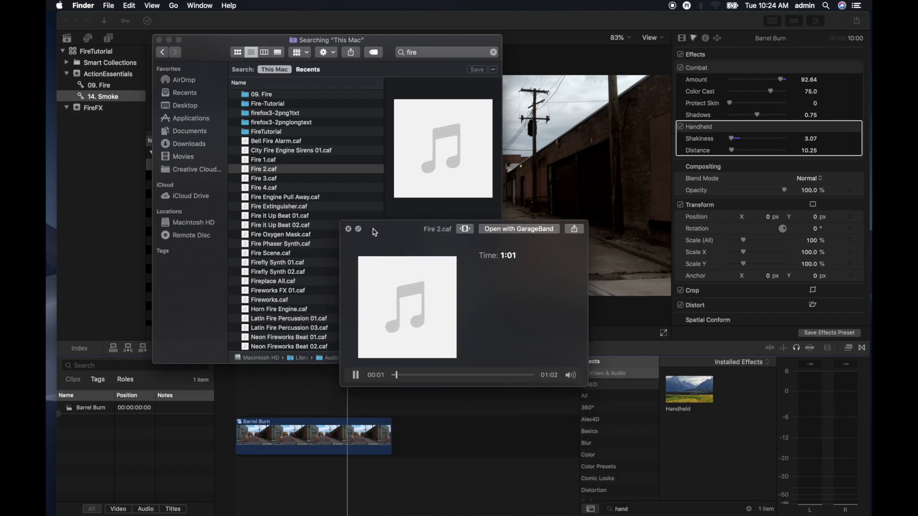
{"action": "key", "text": "space"}
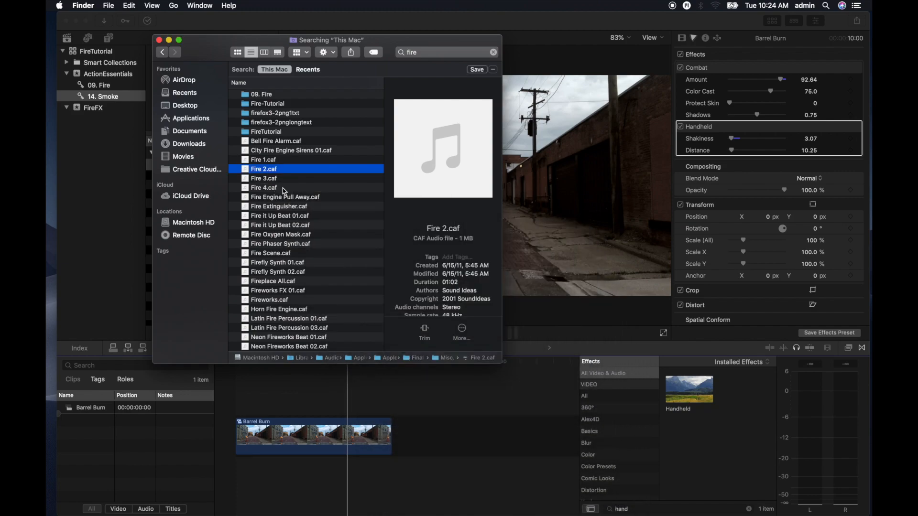
{"action": "mouse_move", "coordinate": [248, 203]}
{"action": "left_mouse_down"}
{"action": "mouse_move", "coordinate": [242, 480]}
{"action": "mouse_move", "coordinate": [223, 476]}
{"action": "mouse_move", "coordinate": [267, 494]}
{"action": "left_mouse_up"}
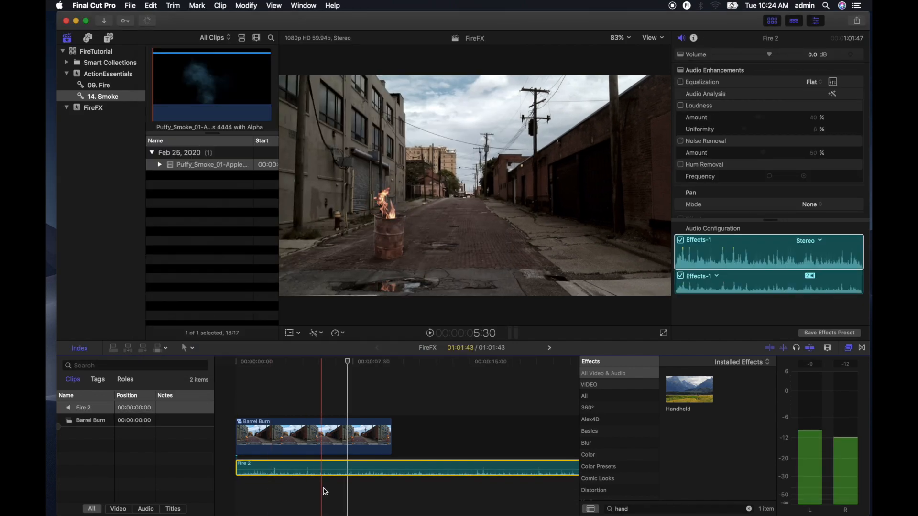
Step: Trim the Fire 2 audio to end with the Barrel Burn clip and play back the scene from the start
{"action": "key", "text": "shift+z"}
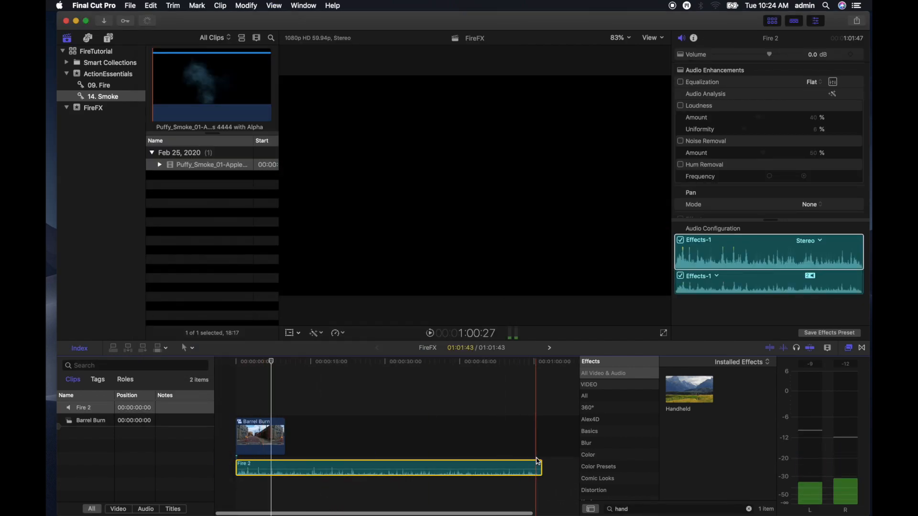
{"action": "left_click_drag", "start_coordinate": [541, 465], "coordinate": [285, 465]}
{"action": "left_click", "coordinate": [260, 371]}
{"action": "key", "text": "shift+z"}
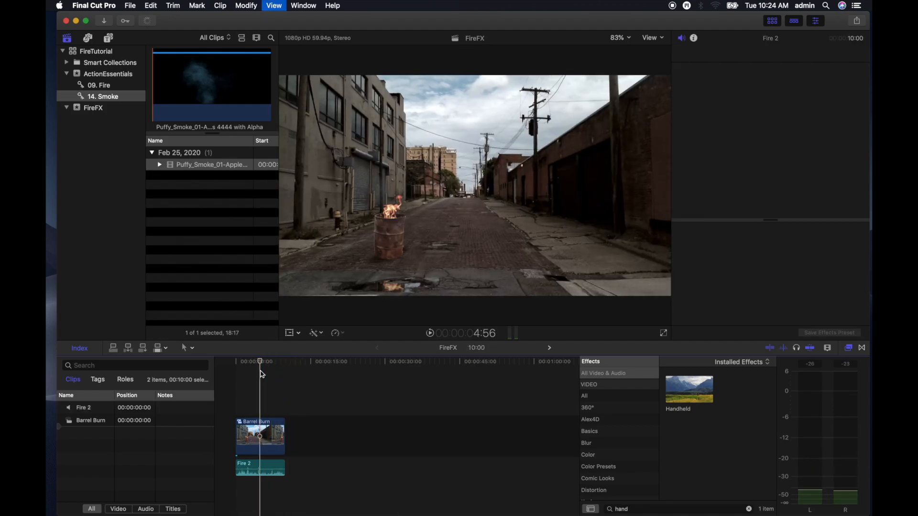
{"action": "left_click_drag", "start_coordinate": [262, 365], "coordinate": [217, 363]}
{"action": "key", "text": "space"}
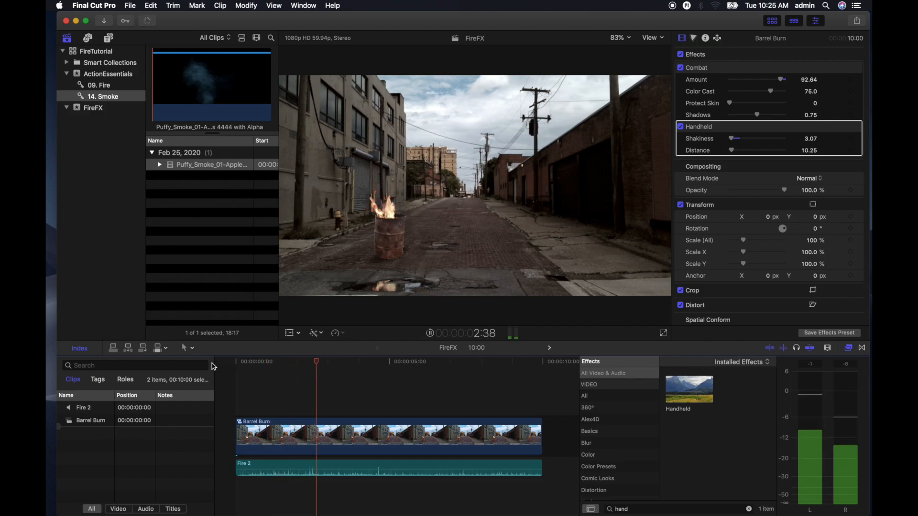
{"action": "key", "text": "space"}
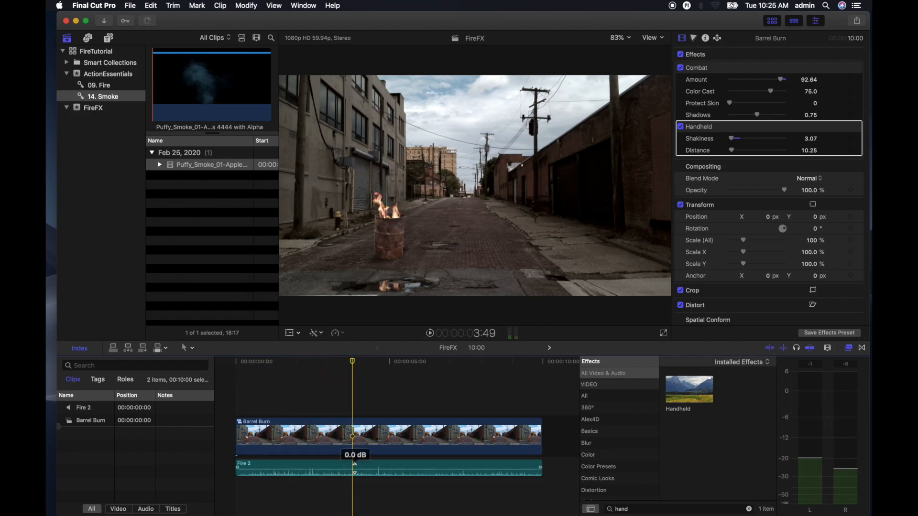
Step: Lower the Fire 2 audio's volume to -13.0 dB and play back the quieter fire sound from the start
{"action": "left_click_drag", "start_coordinate": [355, 470], "coordinate": [354, 474]}
{"action": "left_click_drag", "start_coordinate": [353, 365], "coordinate": [199, 368]}
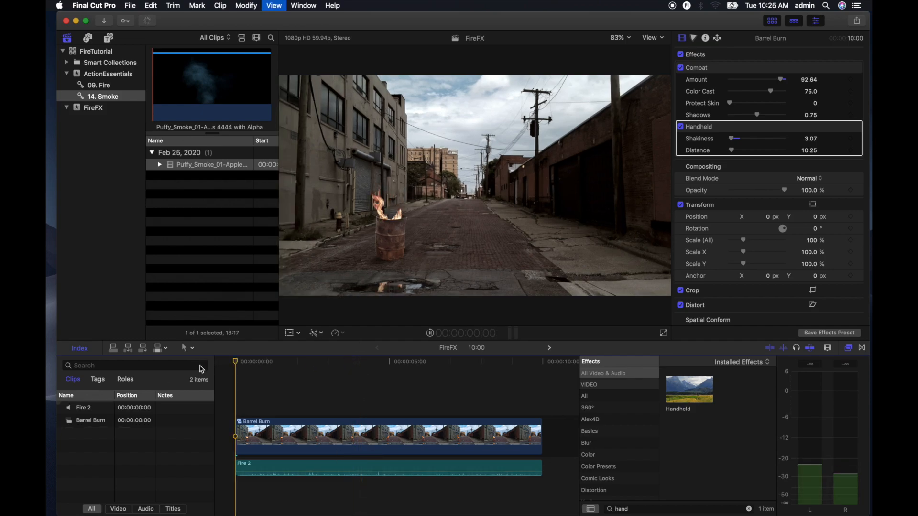
{"action": "key", "text": "space"}
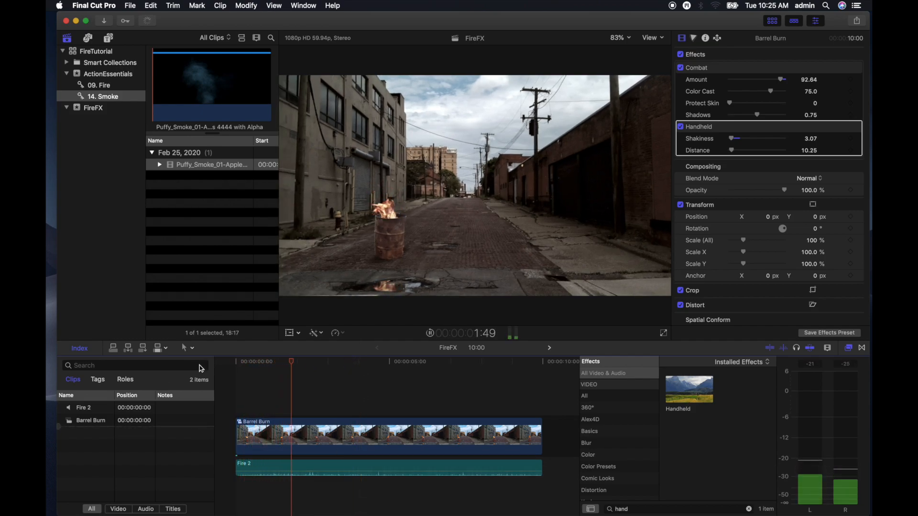
{"action": "key", "text": "space"}
Step: Switch to Finder and search this Mac for "city"
{"action": "mouse_move", "coordinate": [48, 138]}
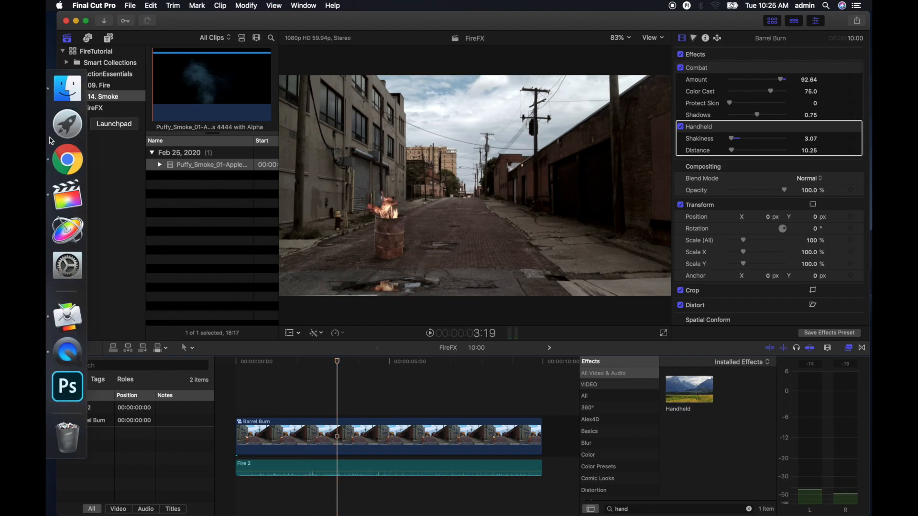
{"action": "left_click", "coordinate": [65, 93]}
{"action": "left_click", "coordinate": [412, 56]}
{"action": "type", "text": "city"}
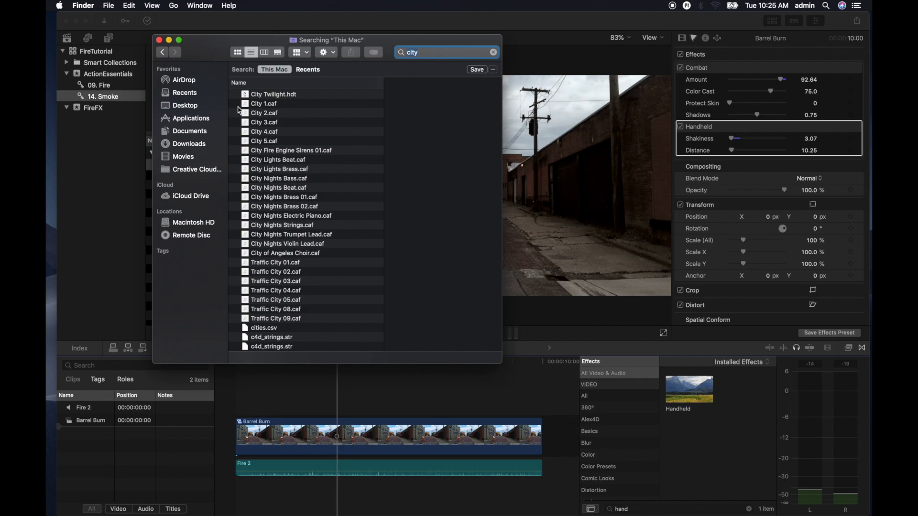
{"action": "scroll", "coordinate": [291, 154], "scroll_direction": "up", "scroll_amount": 1}
Step: Preview the City 1.caf sound and add it to the timeline beneath the start of the Fire 2 audio
{"action": "left_click", "coordinate": [273, 105]}
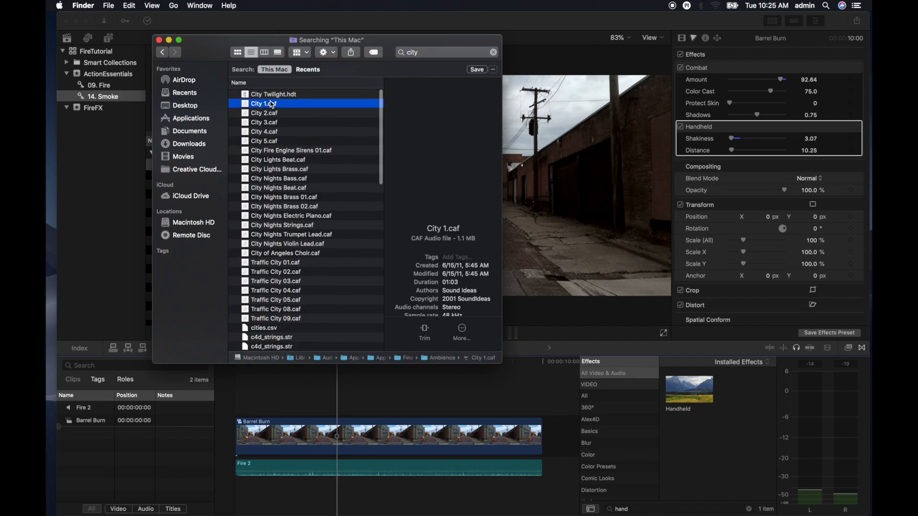
{"action": "key", "text": "space"}
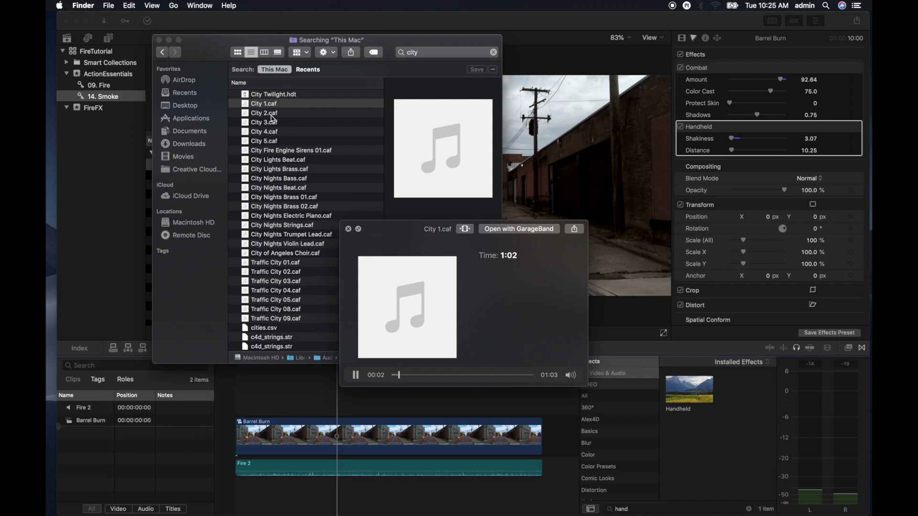
{"action": "key", "text": "space"}
{"action": "left_click_drag", "start_coordinate": [262, 104], "coordinate": [229, 493]}
Step: Cut the City 1 audio at the end of the Barrel Burn clip and delete the excess part
{"action": "left_click", "coordinate": [271, 508]}
{"action": "key", "text": "b"}
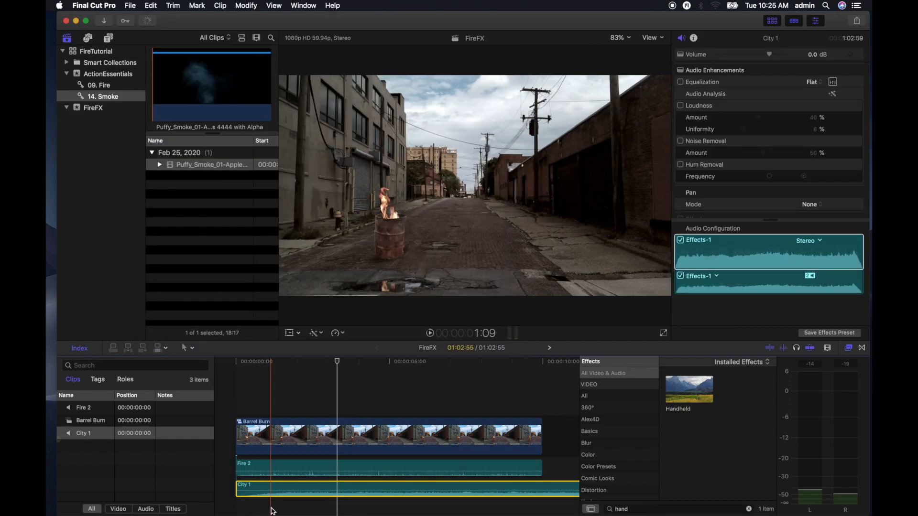
{"action": "left_click", "coordinate": [545, 486]}
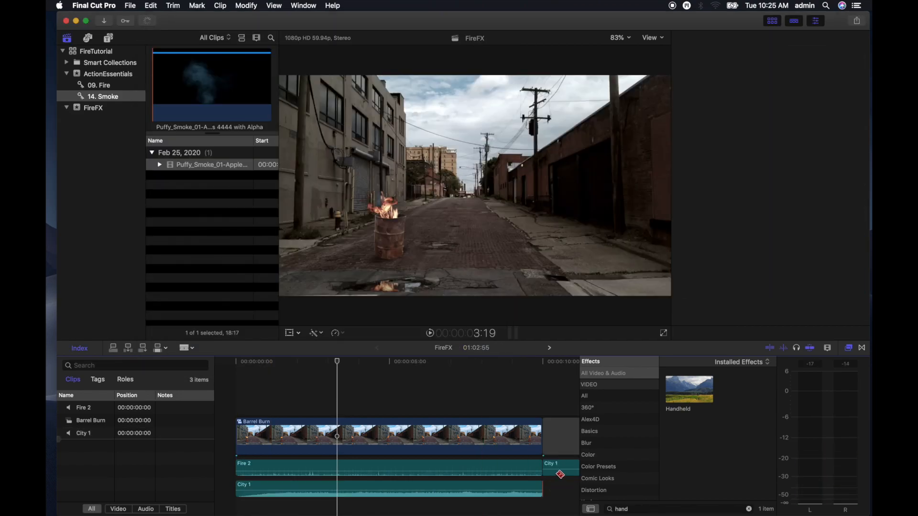
{"action": "left_click", "coordinate": [562, 444]}
{"action": "key", "text": "Delete"}
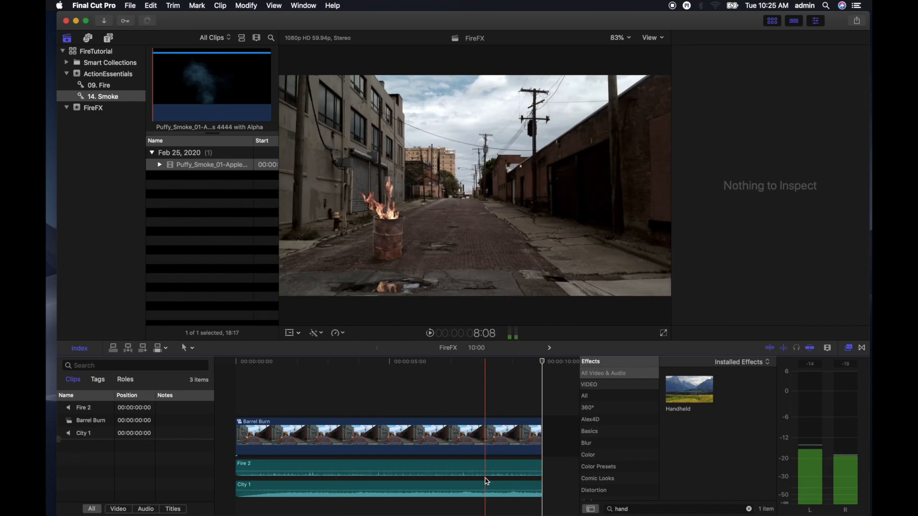
Step: Lower the City 1 audio's volume to -15.0 dB and play back the sound mix
{"action": "left_click", "coordinate": [368, 491]}
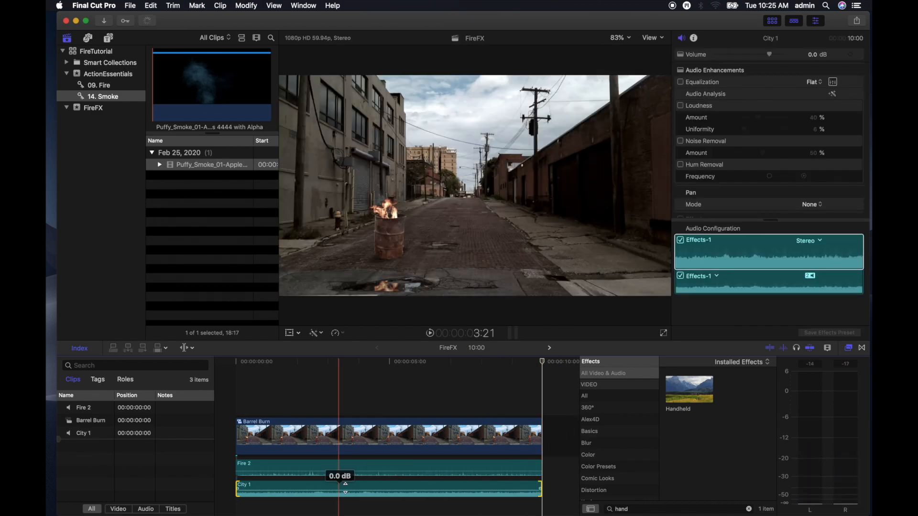
{"action": "key", "text": "a"}
{"action": "left_click_drag", "start_coordinate": [358, 489], "coordinate": [359, 494]}
{"action": "key", "text": "space"}
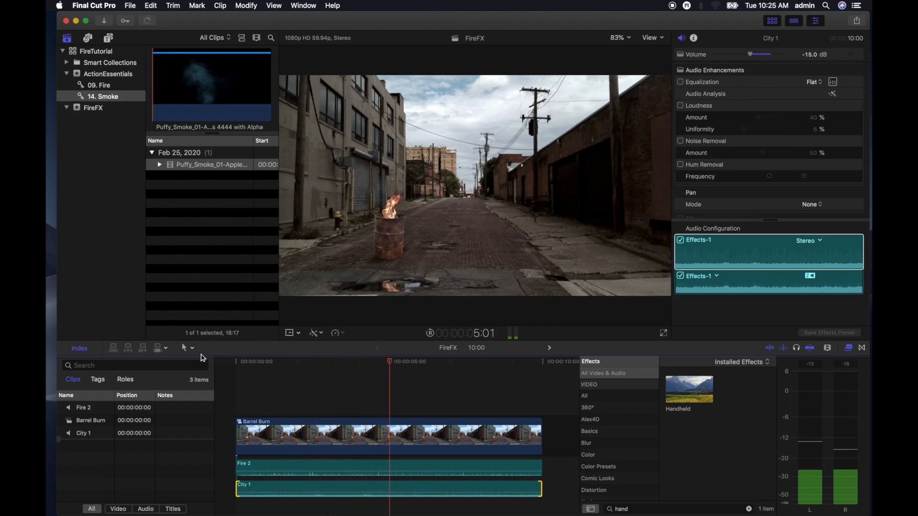
{"action": "key", "text": "space"}
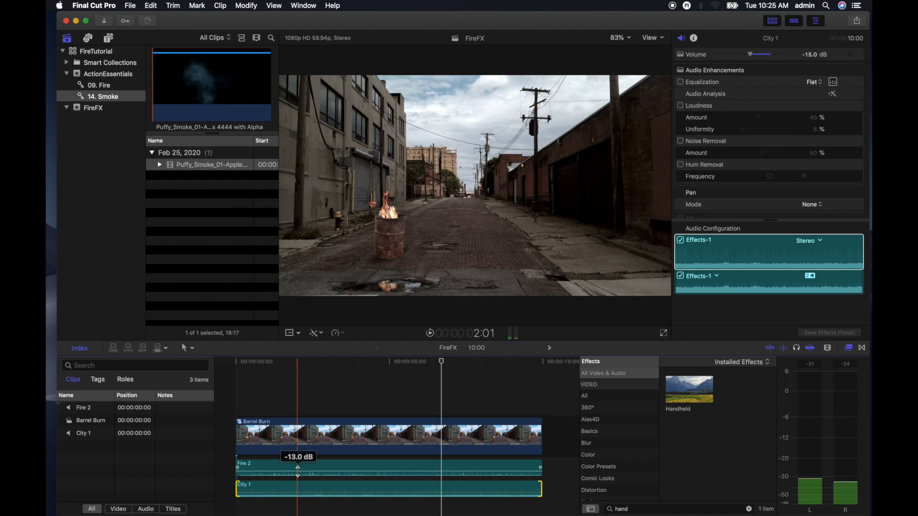
Step: Reduce the City 1 audio's volume to -26.0 dB and play back the mix from the start
{"action": "left_click", "coordinate": [350, 492]}
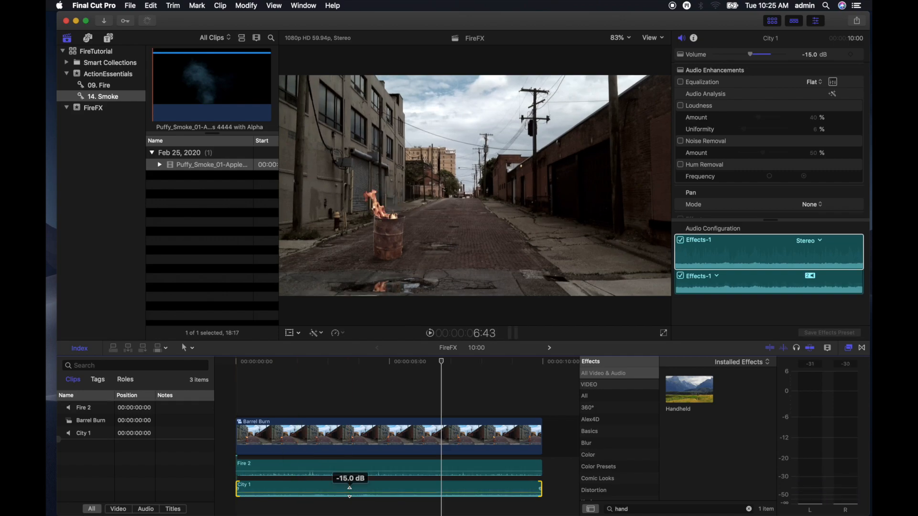
{"action": "left_click_drag", "start_coordinate": [349, 493], "coordinate": [350, 494]}
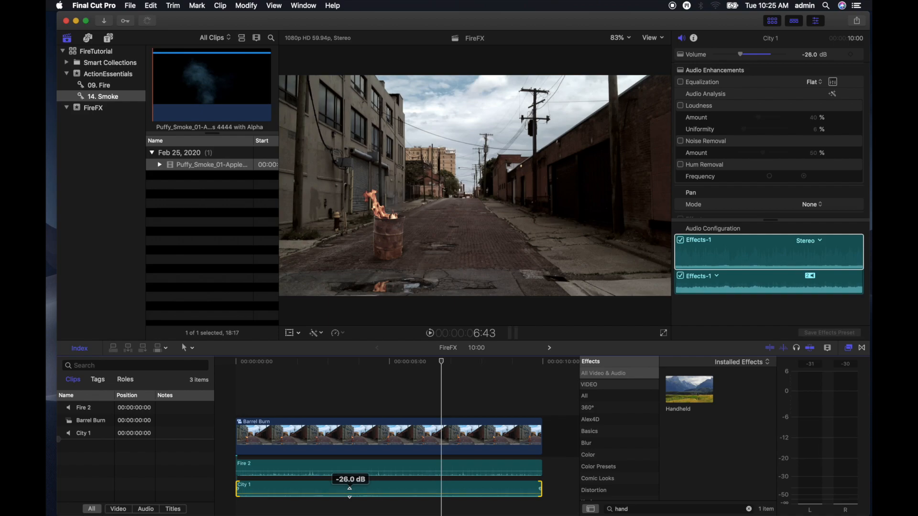
{"action": "key", "text": "Home"}
{"action": "key", "text": "space"}
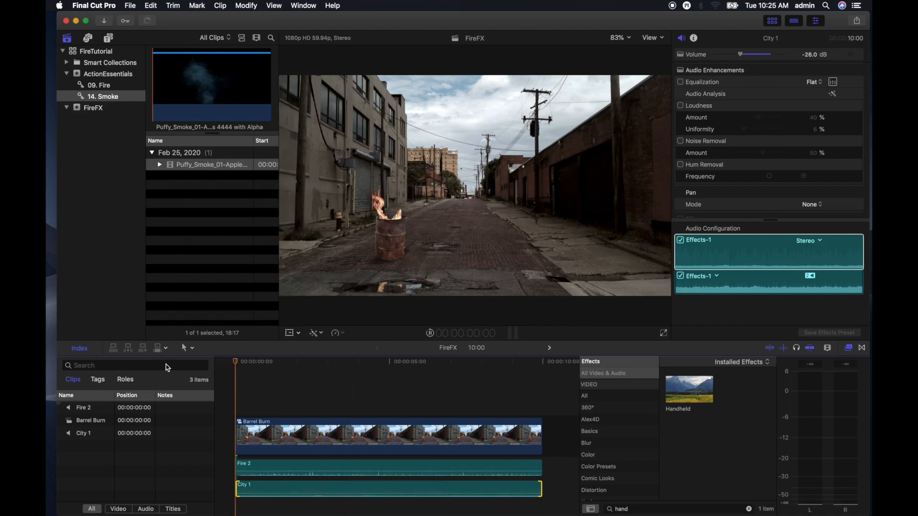